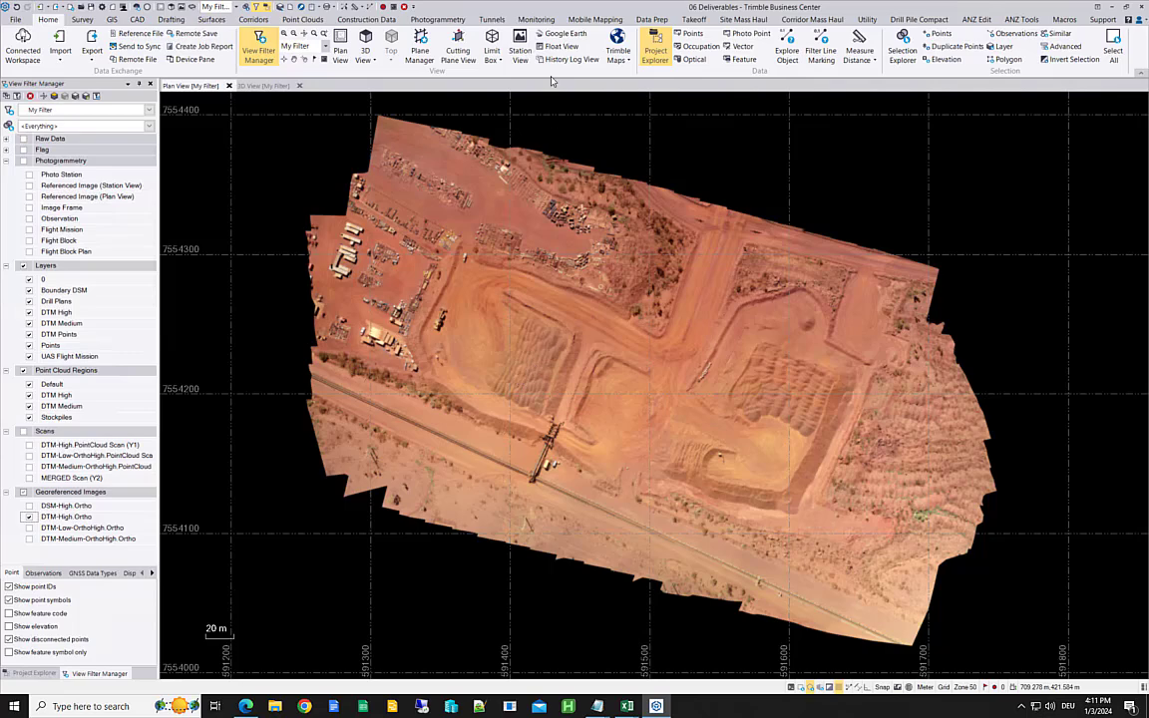
Step: Start Create Deliverables for the UAS Flight Mission and set the point cloud density to High
left_click(405, 20)
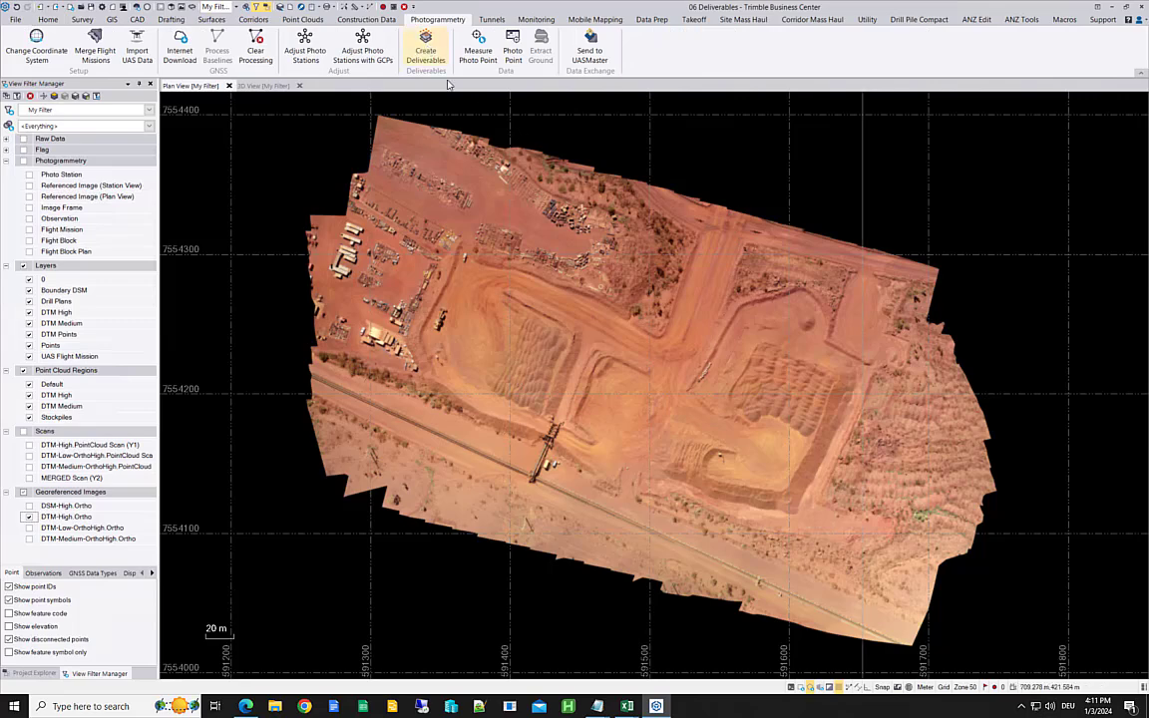
left_click(426, 49)
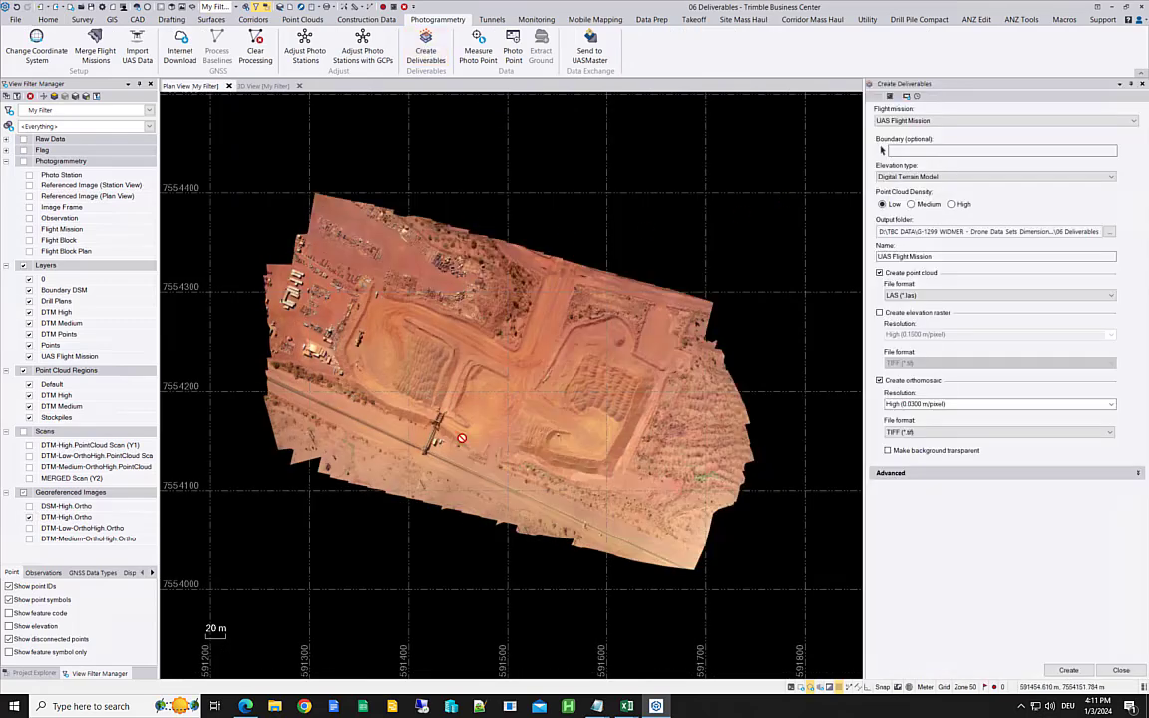
left_click(952, 204)
Step: Check the properties of the DTM-High.Ortho georeferenced image, such as pixel size and dimensions, and close them
right_click(71, 519)
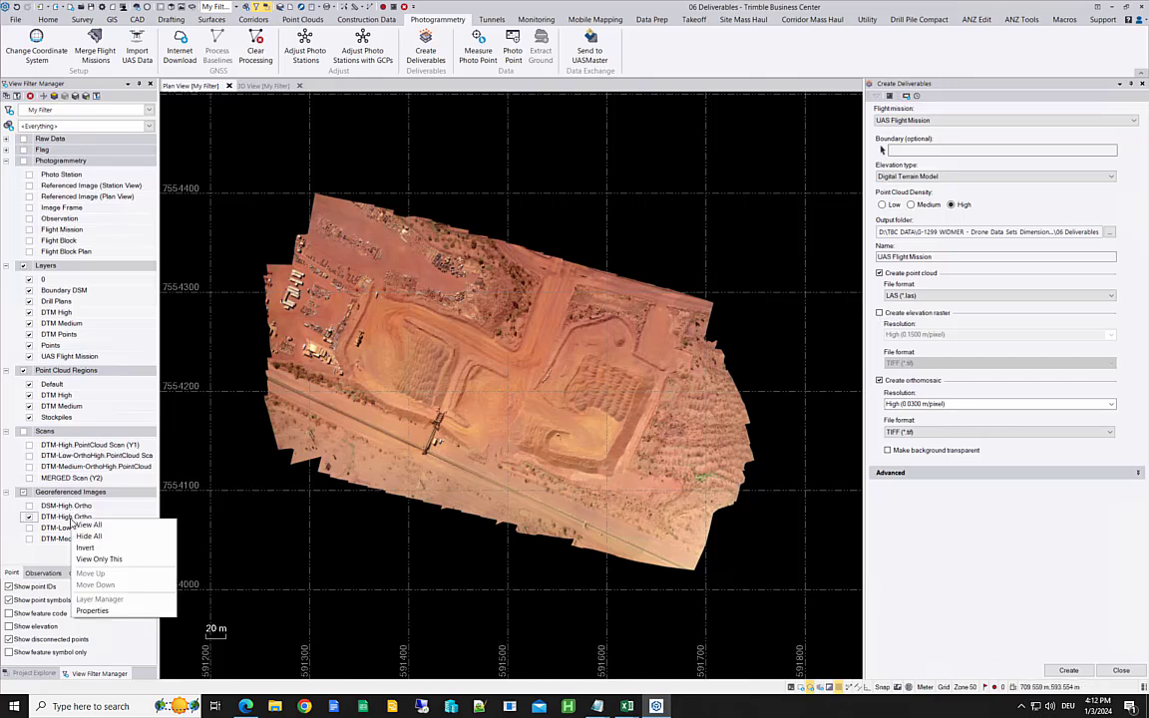
left_click(92, 611)
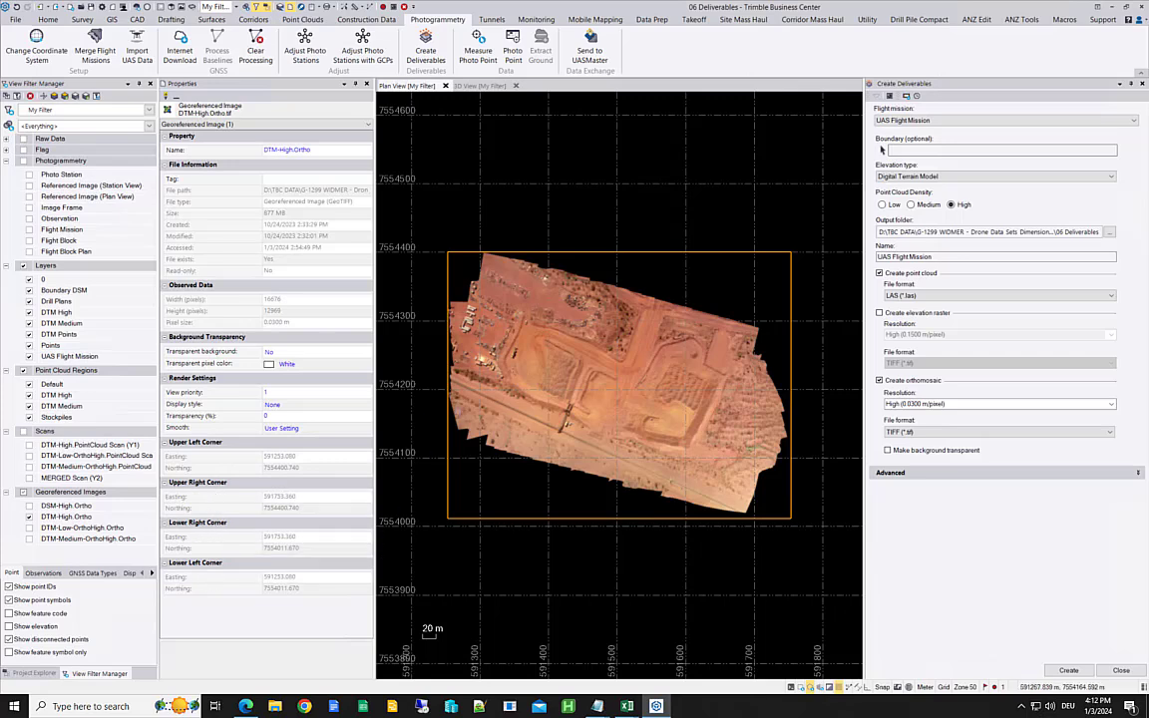
left_click(365, 86)
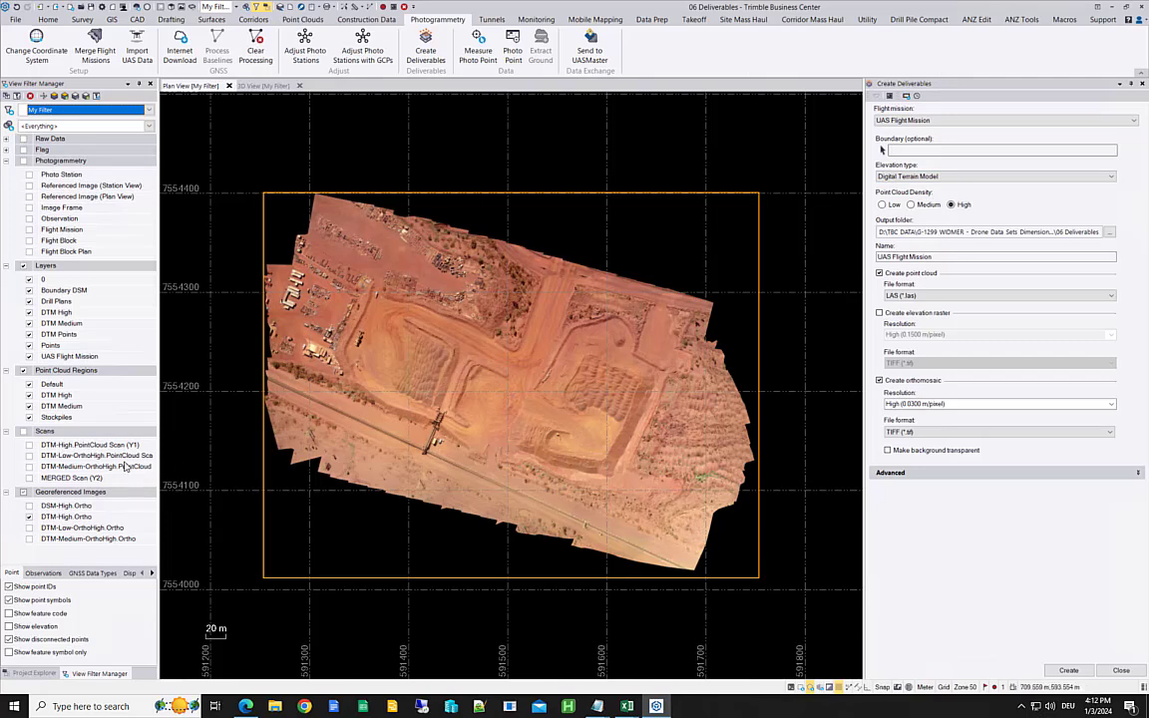
Step: Display the DTM-High.PointCloud scan in plan view and hide the DTM-High.Ortho image around the equipment yard
left_click(29, 445)
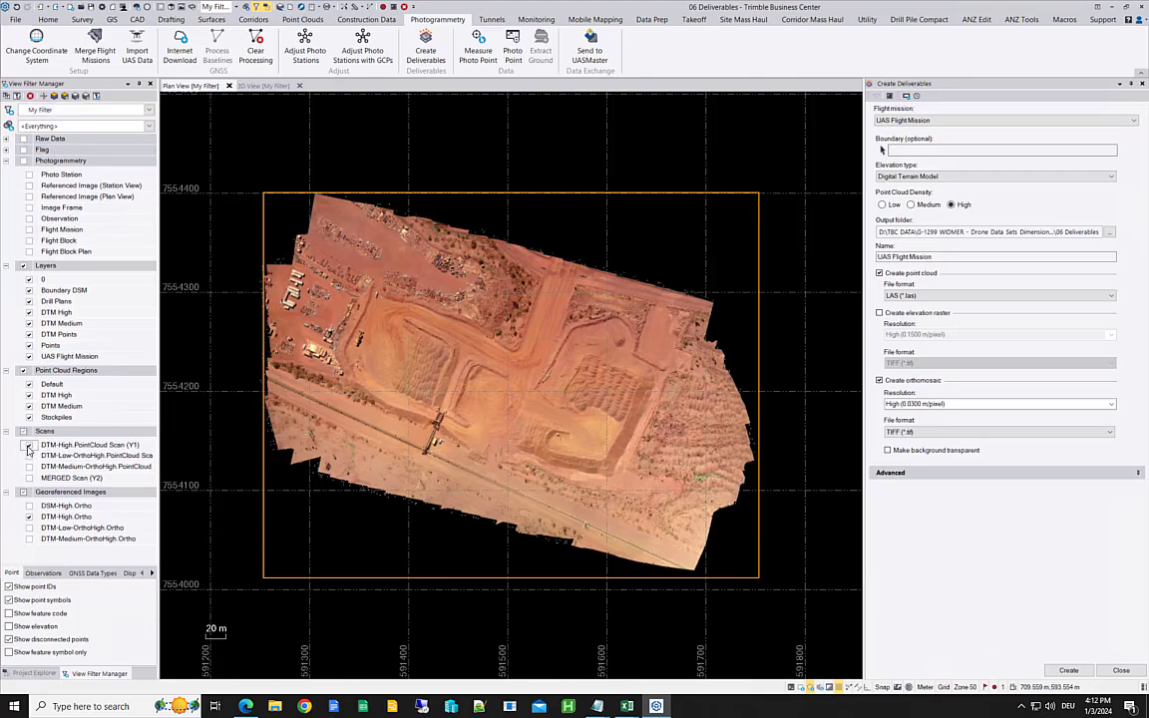
scroll(262, 329, "up", 1)
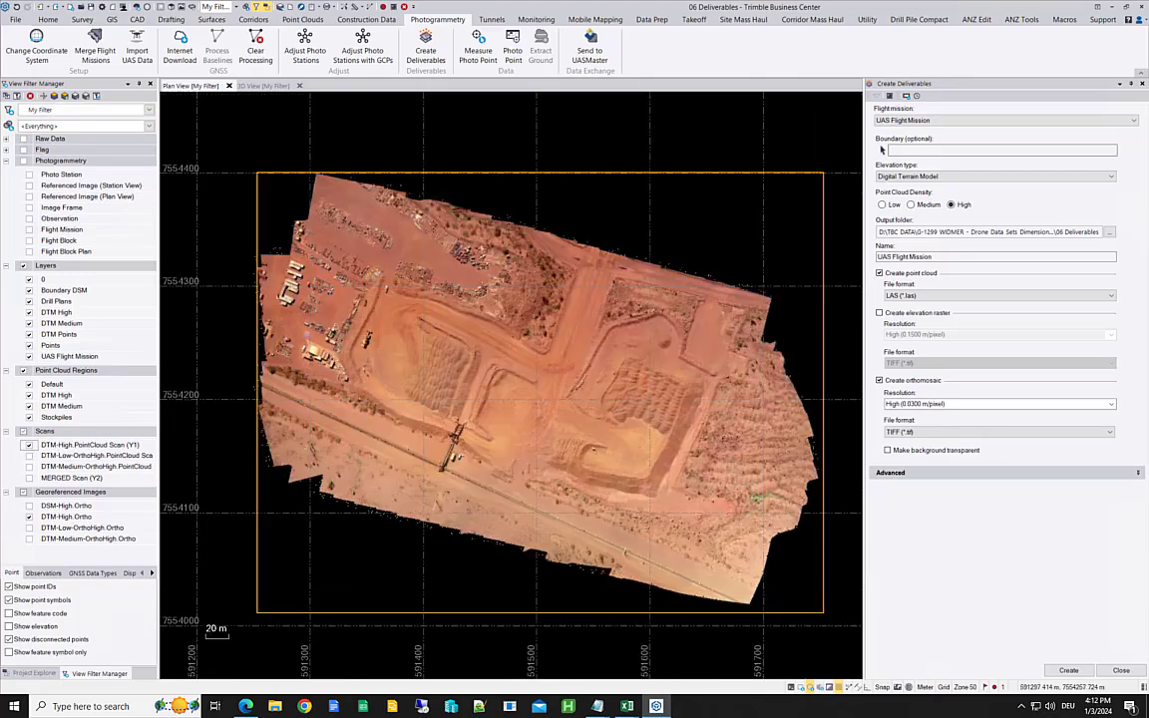
scroll(360, 340, "up", 5)
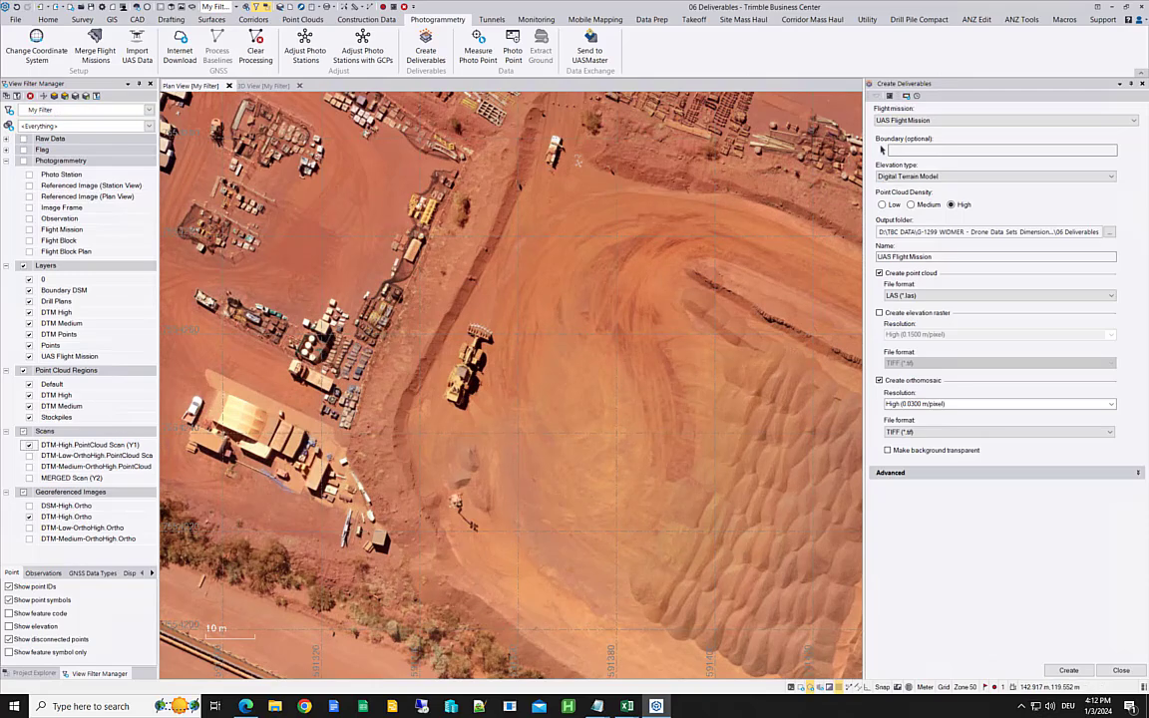
scroll(185, 439, "up", 3)
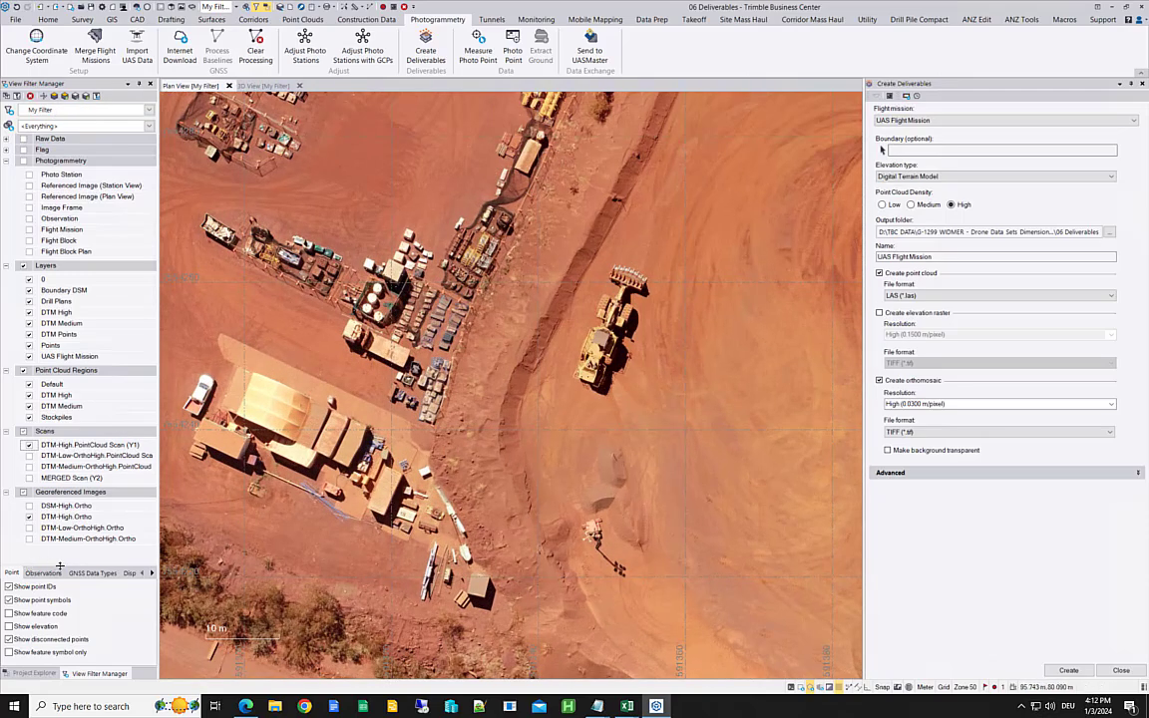
left_click(29, 517)
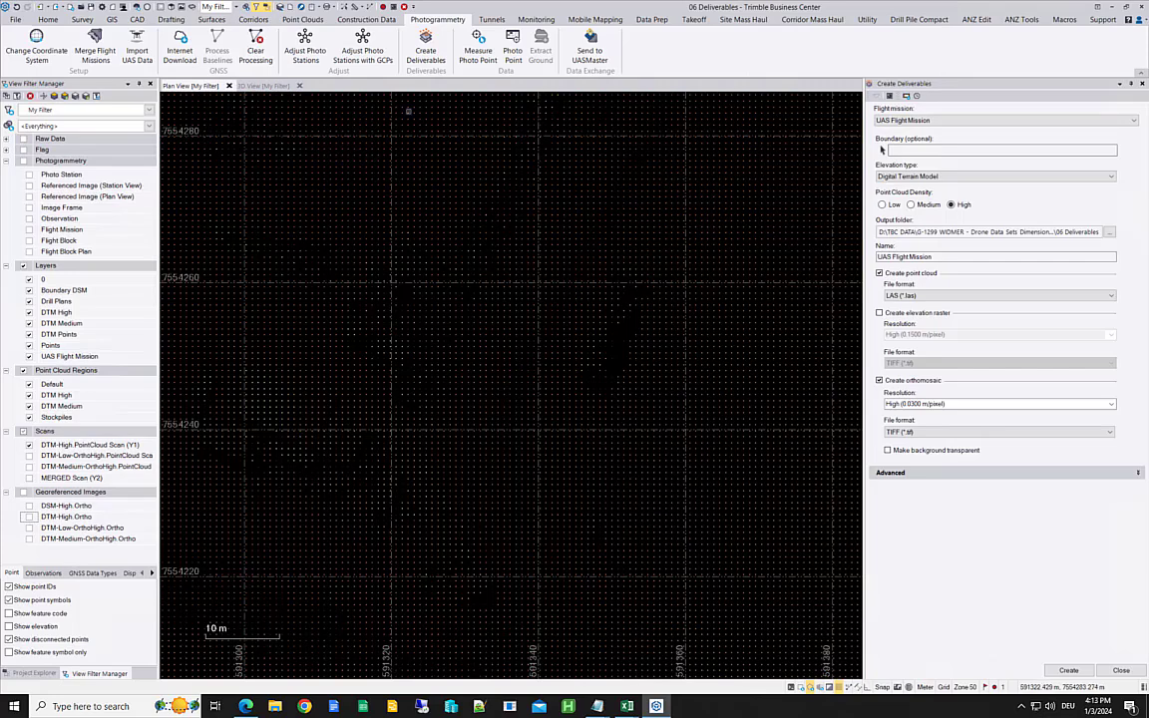
Step: Examine the DTM-High point cloud in 3D, from the whole site down to the pit edge and the yard buildings
left_click(245, 84)
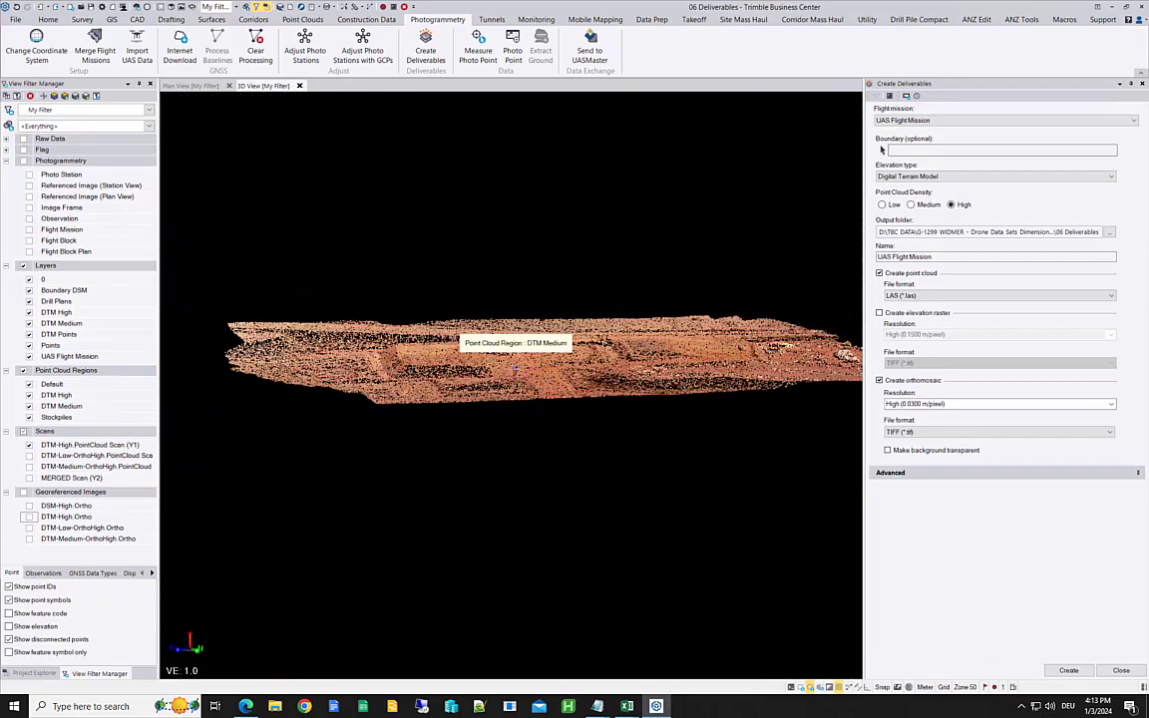
scroll(517, 365, "down", 5)
mouse_move(572, 344)
left_mouse_down()
mouse_move(565, 457)
mouse_move(728, 443)
left_mouse_up()
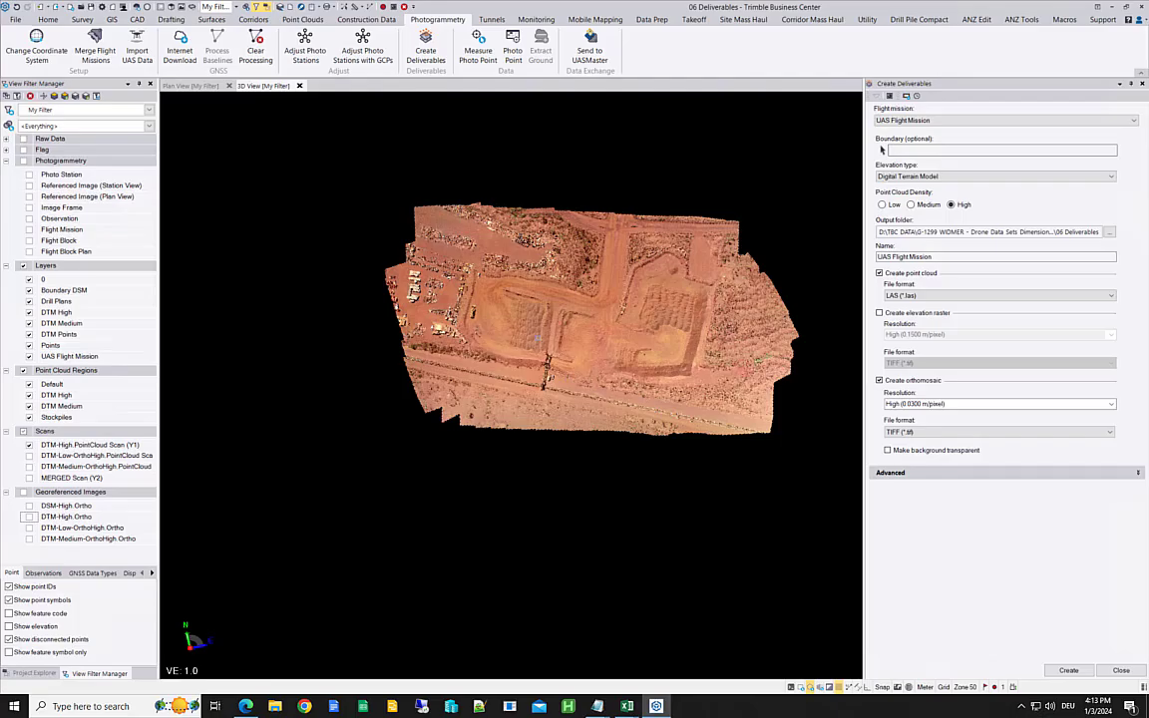
scroll(549, 341, "up", 10)
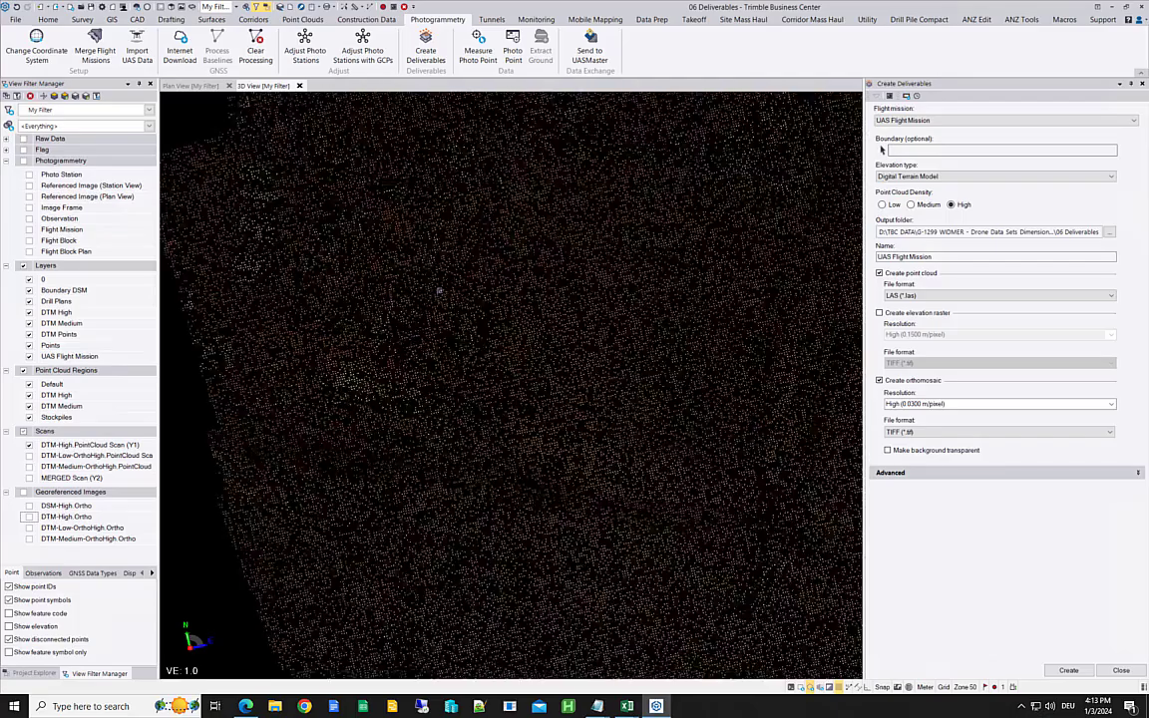
scroll(439, 291, "up", 5)
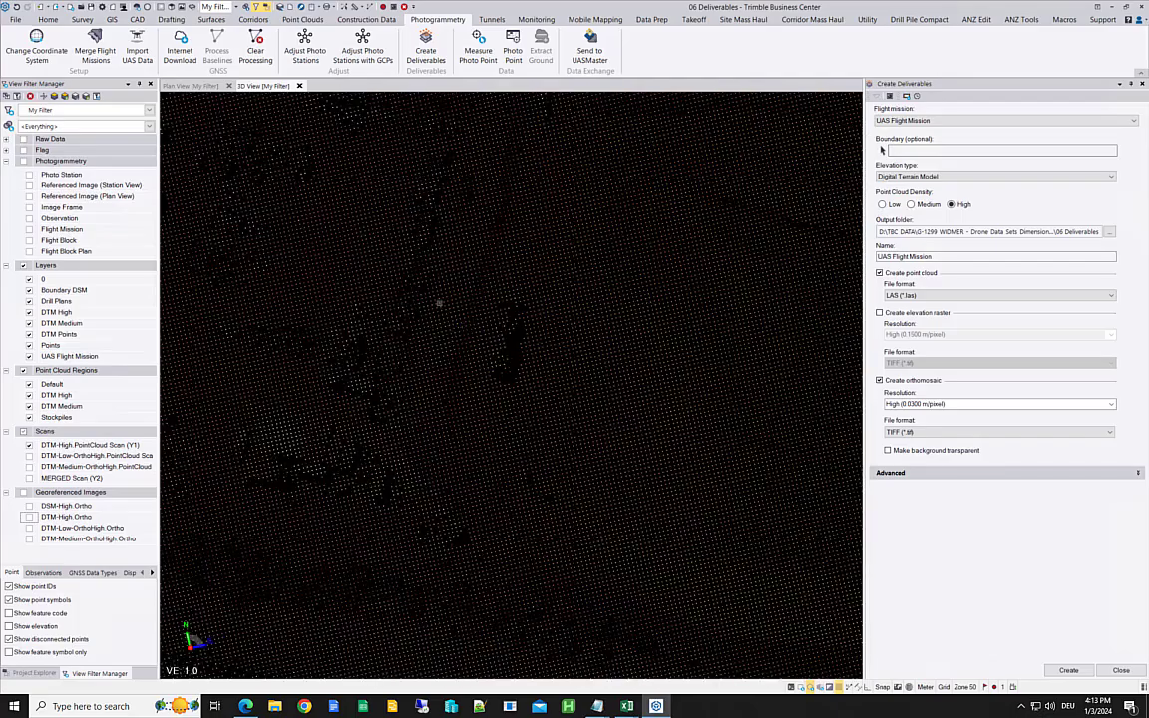
scroll(429, 309, "up", 2)
mouse_move(440, 341)
middle_mouse_down("shift")
mouse_move(462, 326)
mouse_move(464, 269)
mouse_move(408, 310)
mouse_move(366, 321)
mouse_move(328, 288)
middle_mouse_up("shift")
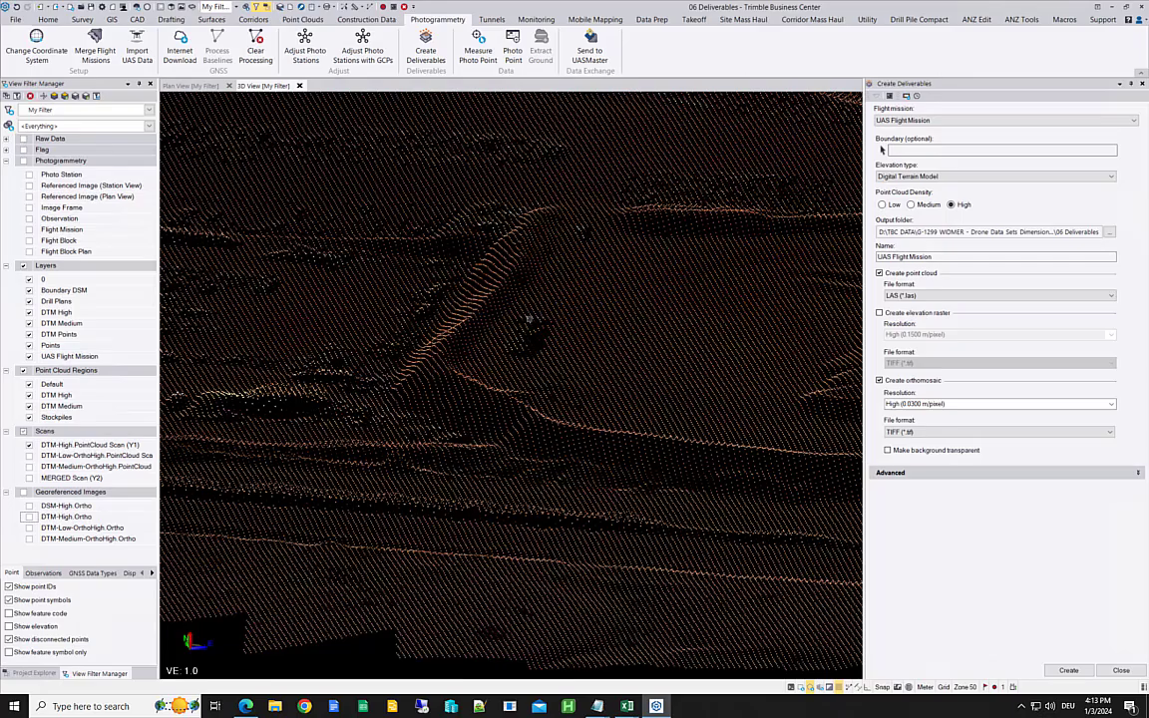
middle_click_drag(476, 287, 429, 309, "shift")
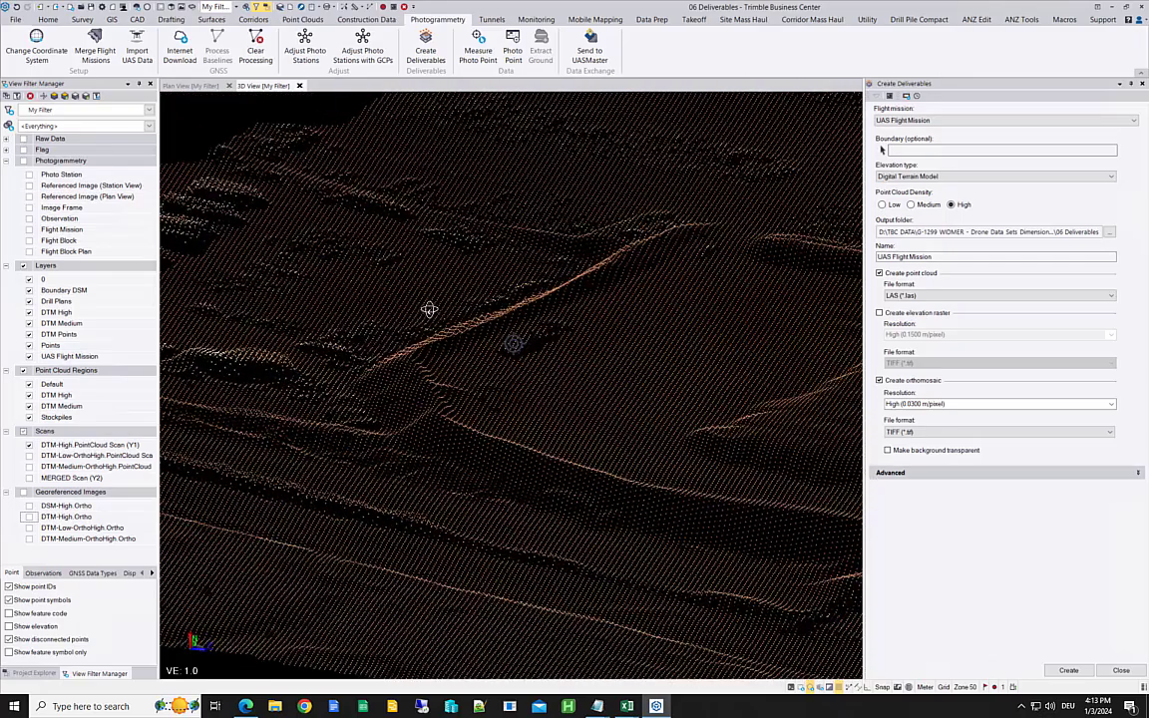
scroll(428, 309, "up", 2)
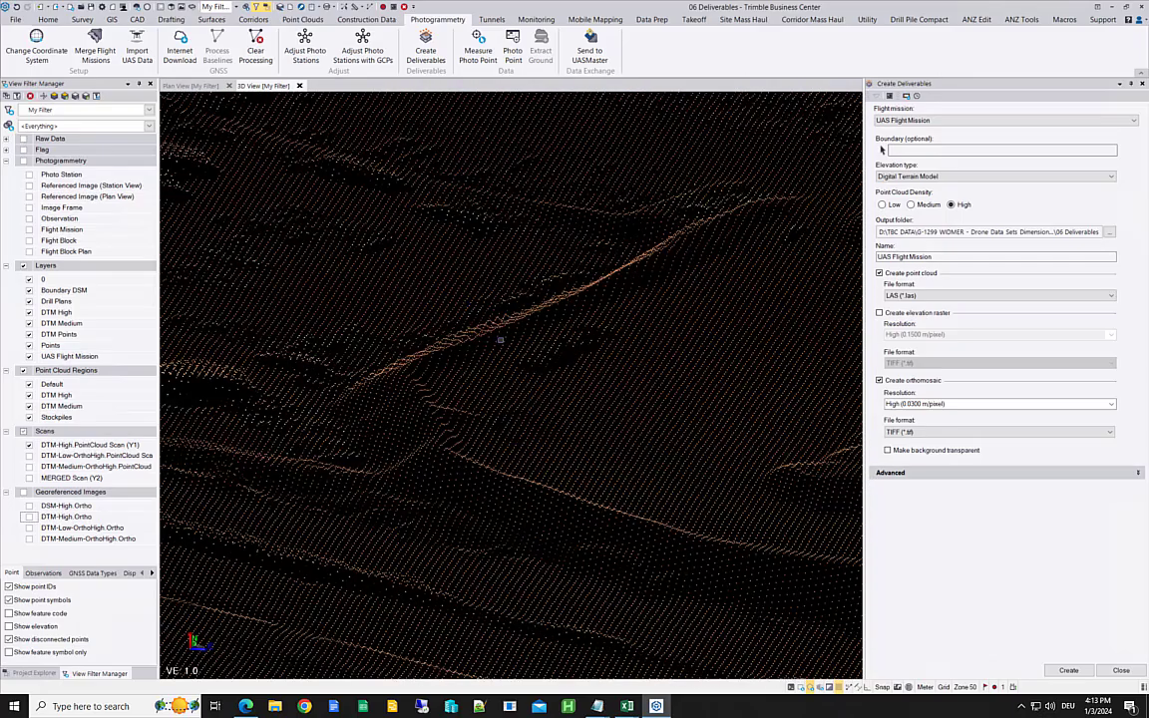
scroll(499, 340, "up", 1)
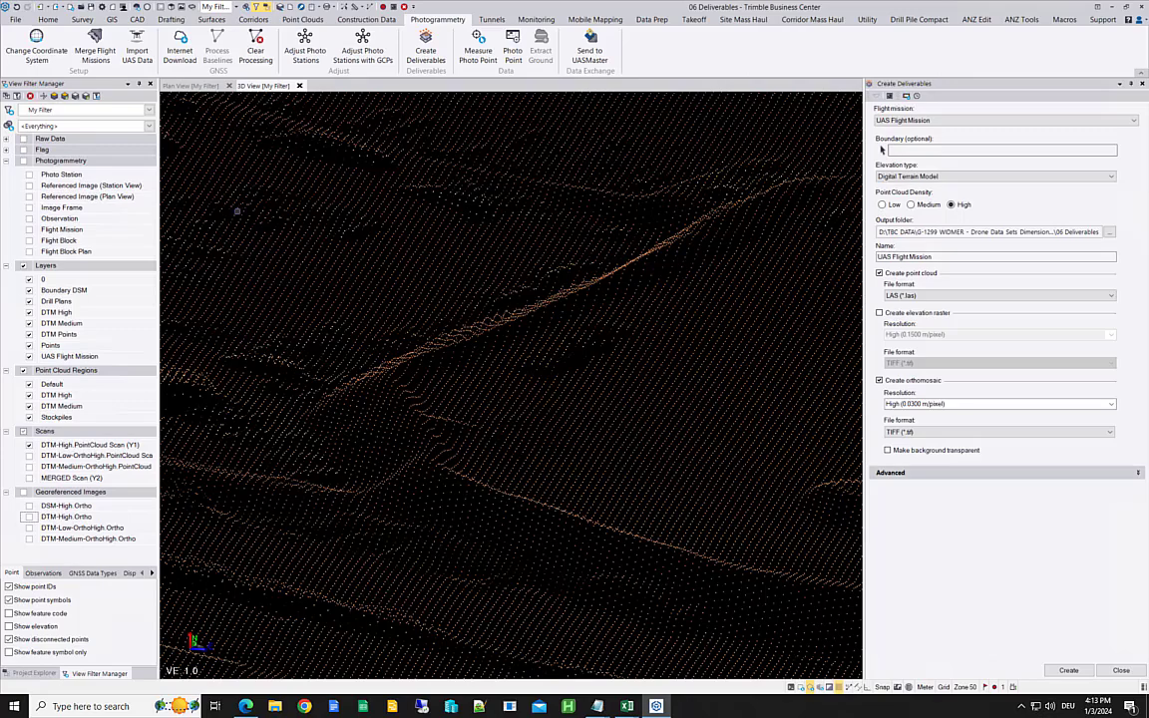
middle_click_drag(439, 264, 649, 287)
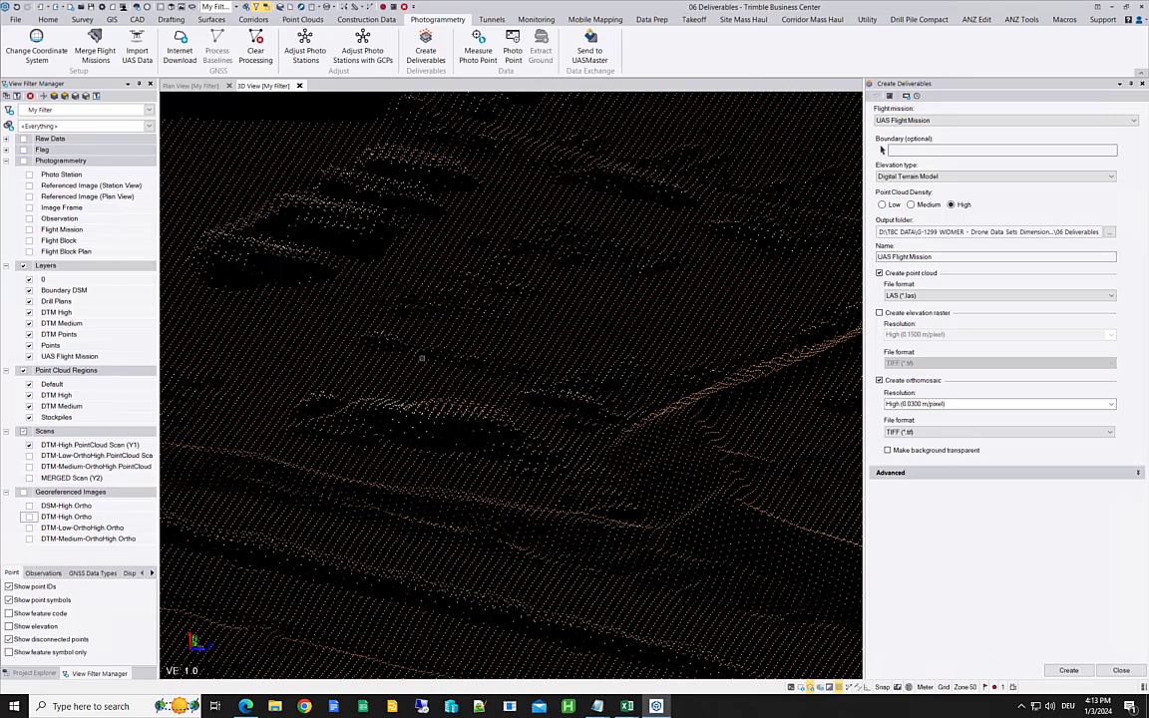
Step: Return to the plan view and display the DTM-High.Ortho image over the equipment yard for comparison
left_click(195, 86)
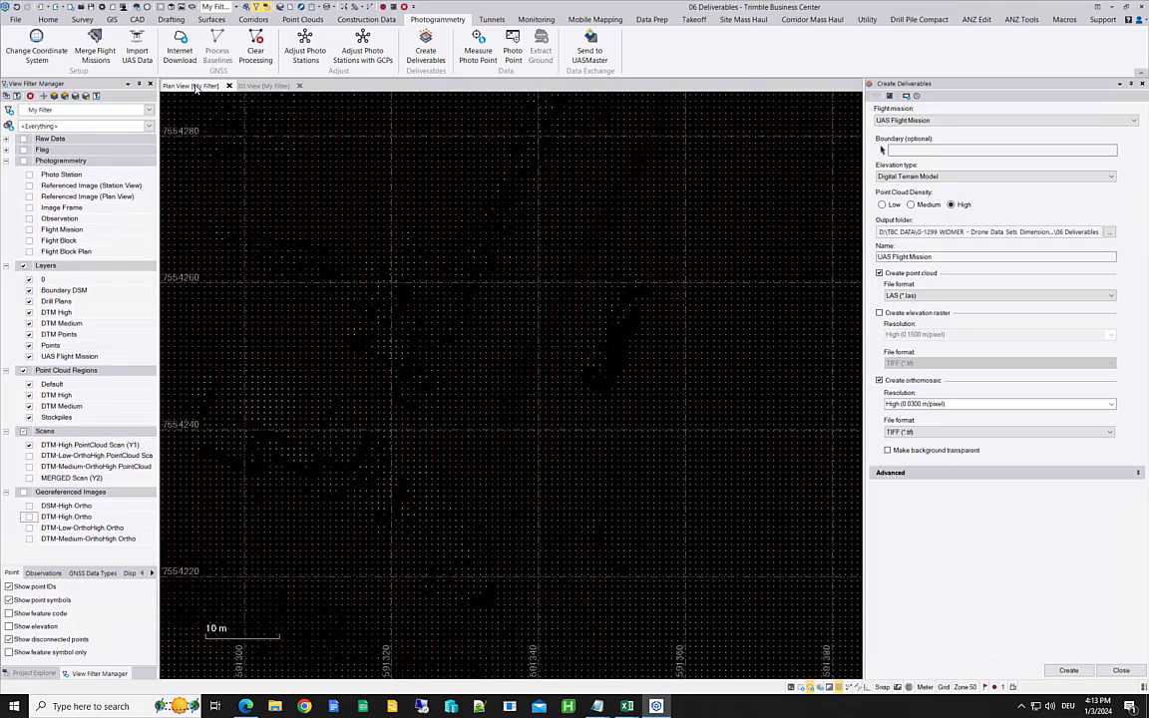
left_click(28, 517)
middle_click_drag(301, 237, 430, 322)
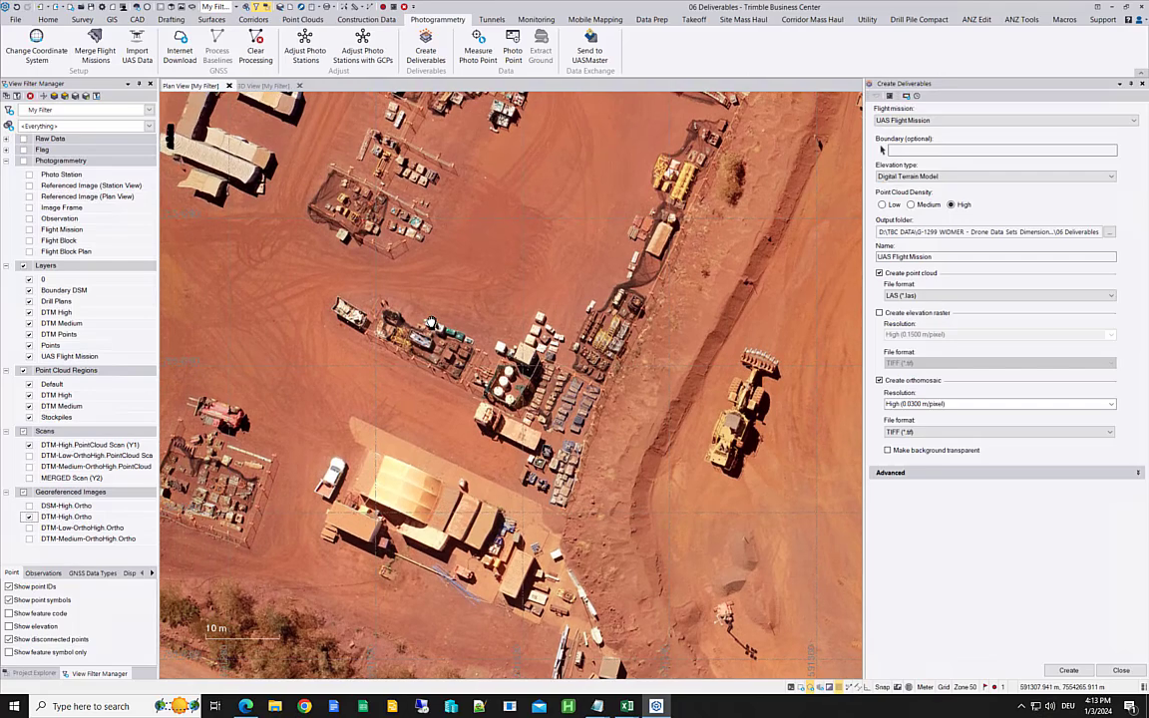
Step: Display the MERGED scan in 3D to compare it with the DTM-High point cloud, and hide it again
left_click(264, 86)
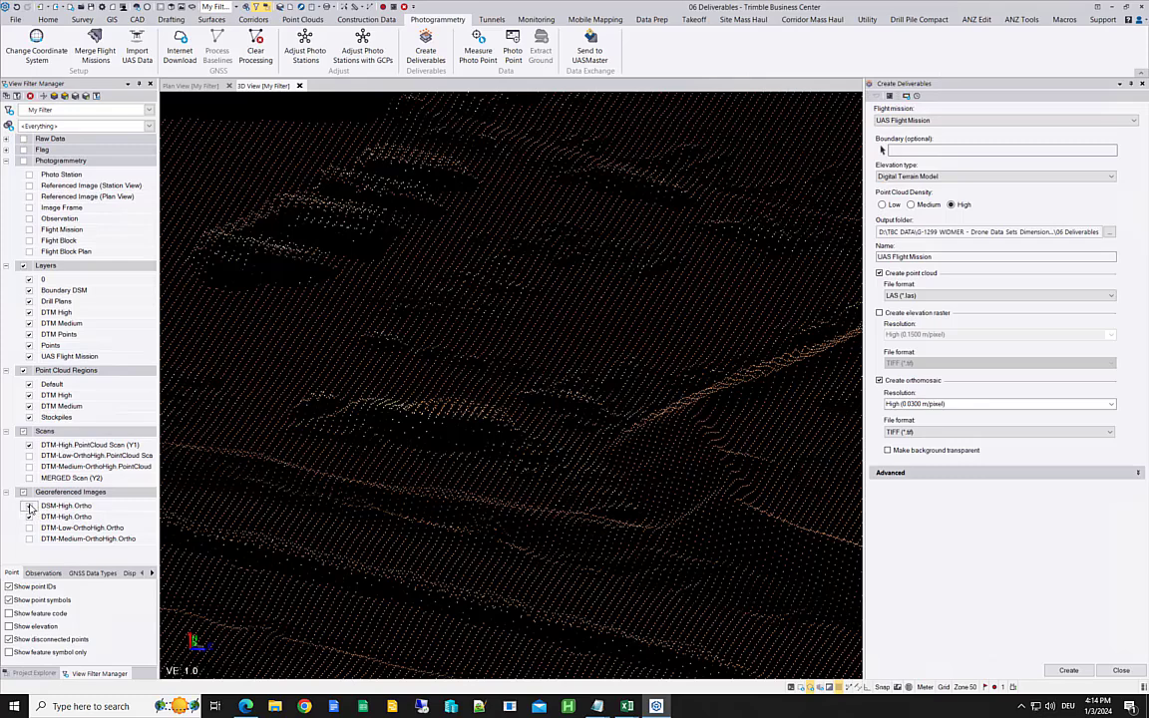
left_click(29, 505)
left_click(29, 506)
left_click(29, 516)
left_click(29, 477)
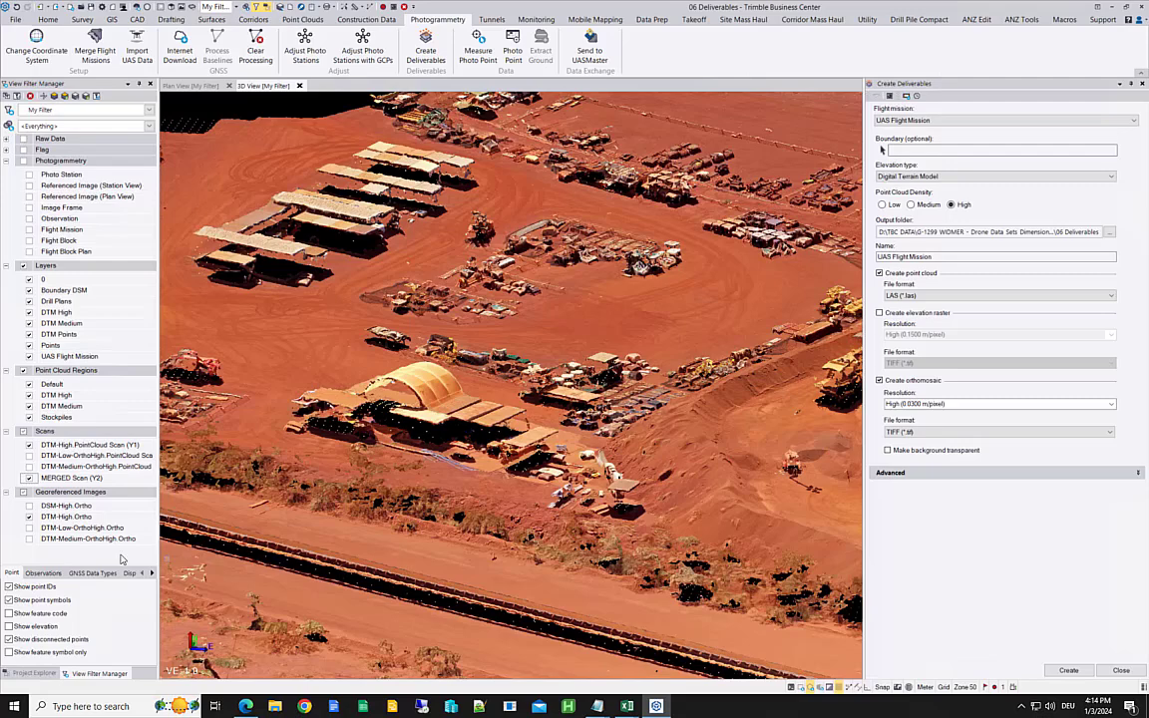
left_click(29, 478)
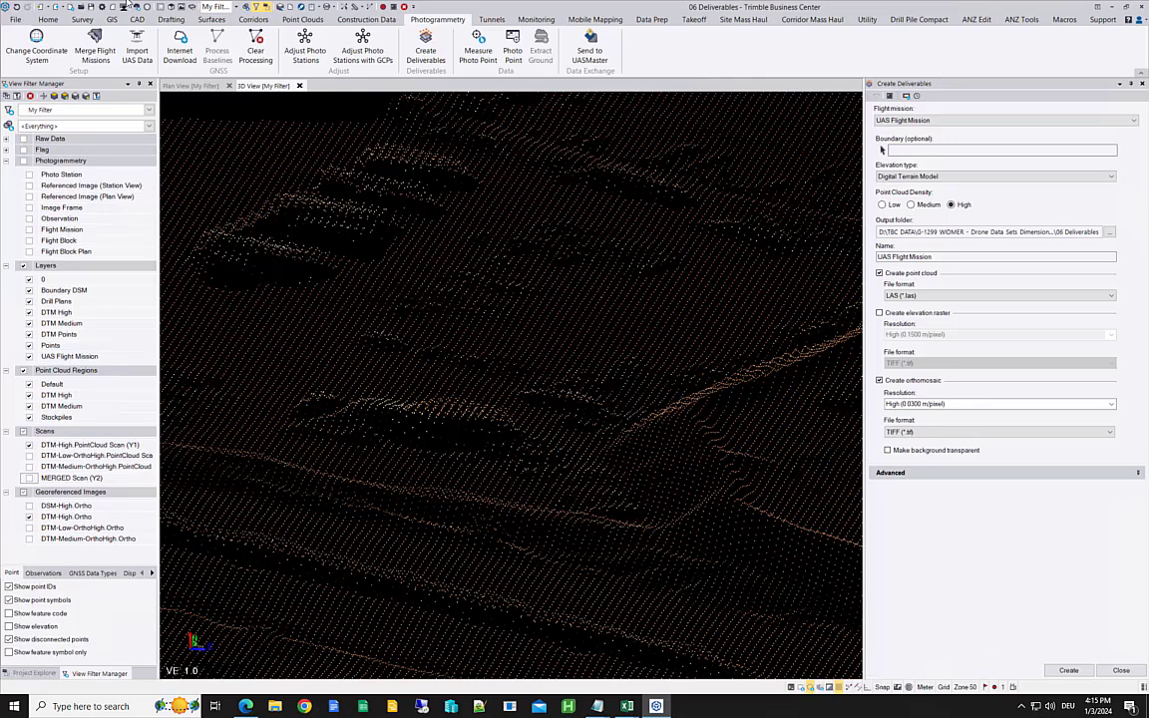
Step: In plan view near the excavator, hide the DTM-High.Ortho image to expose the point grid, and close Create Deliverables
left_click(193, 87)
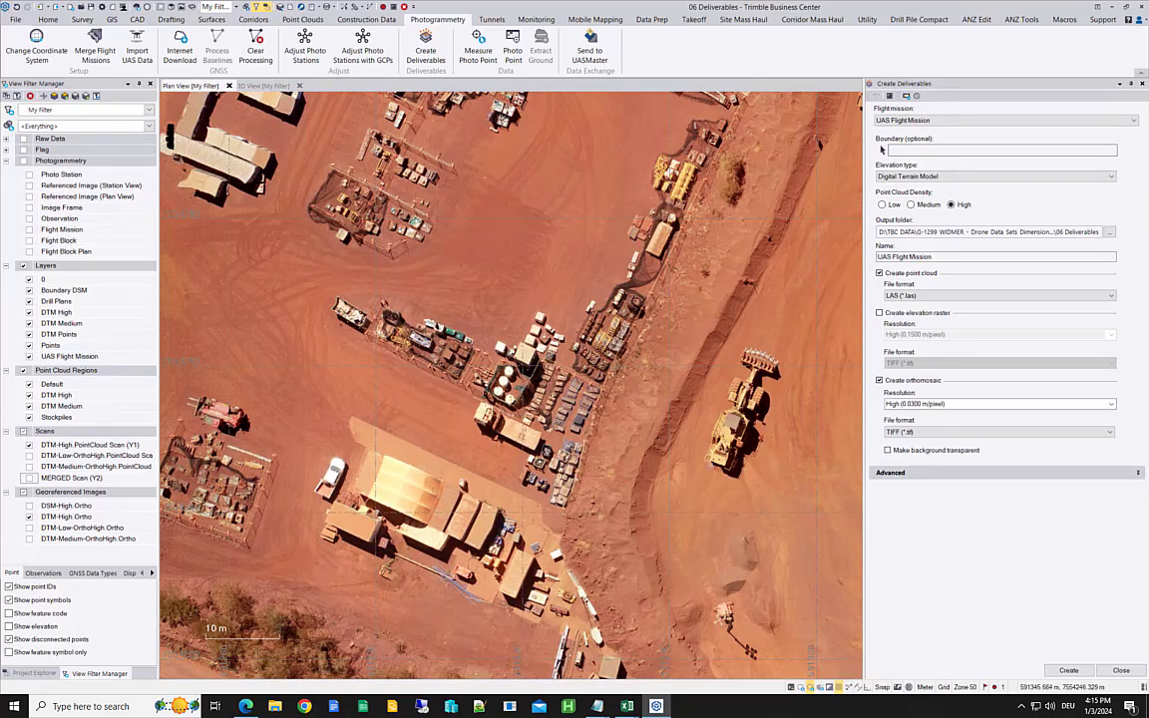
scroll(708, 465, "up", 3)
scroll(768, 591, "up", 2)
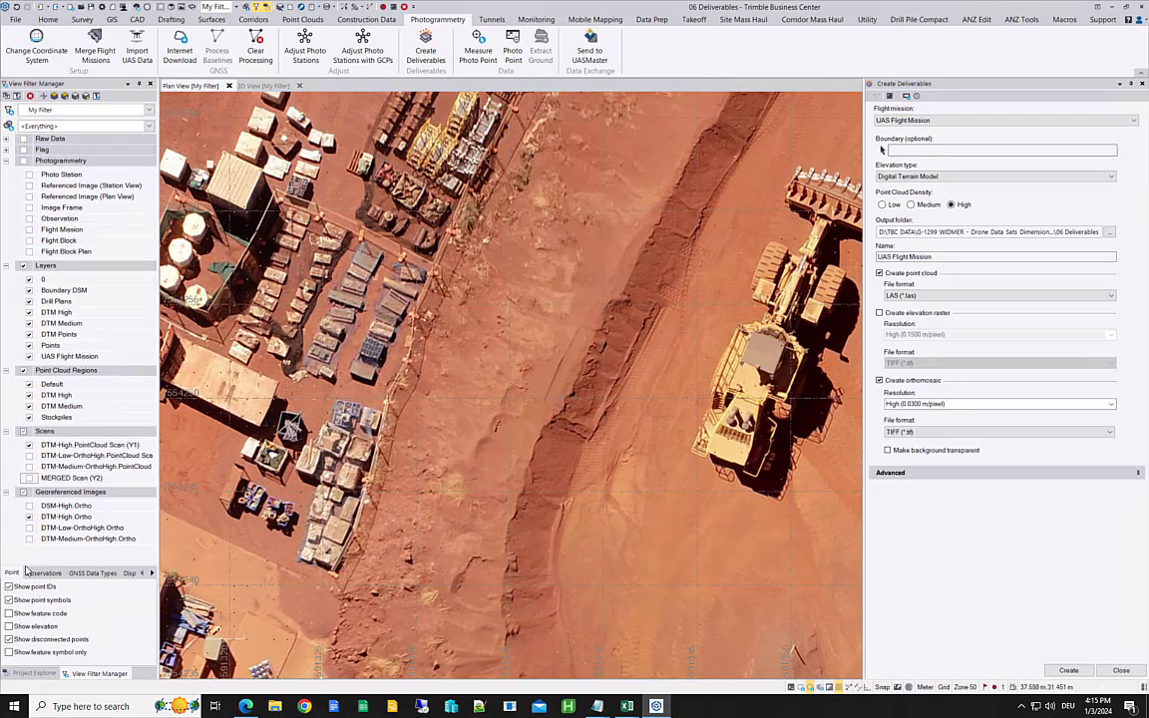
left_click(29, 517)
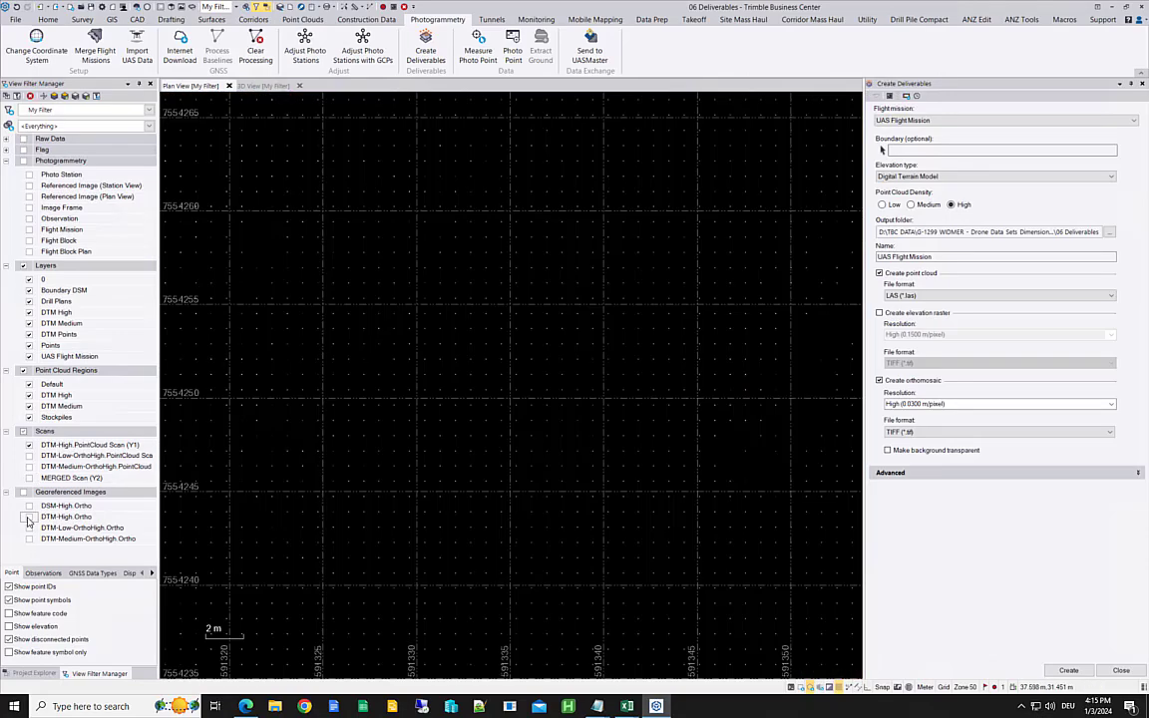
left_click(1119, 670)
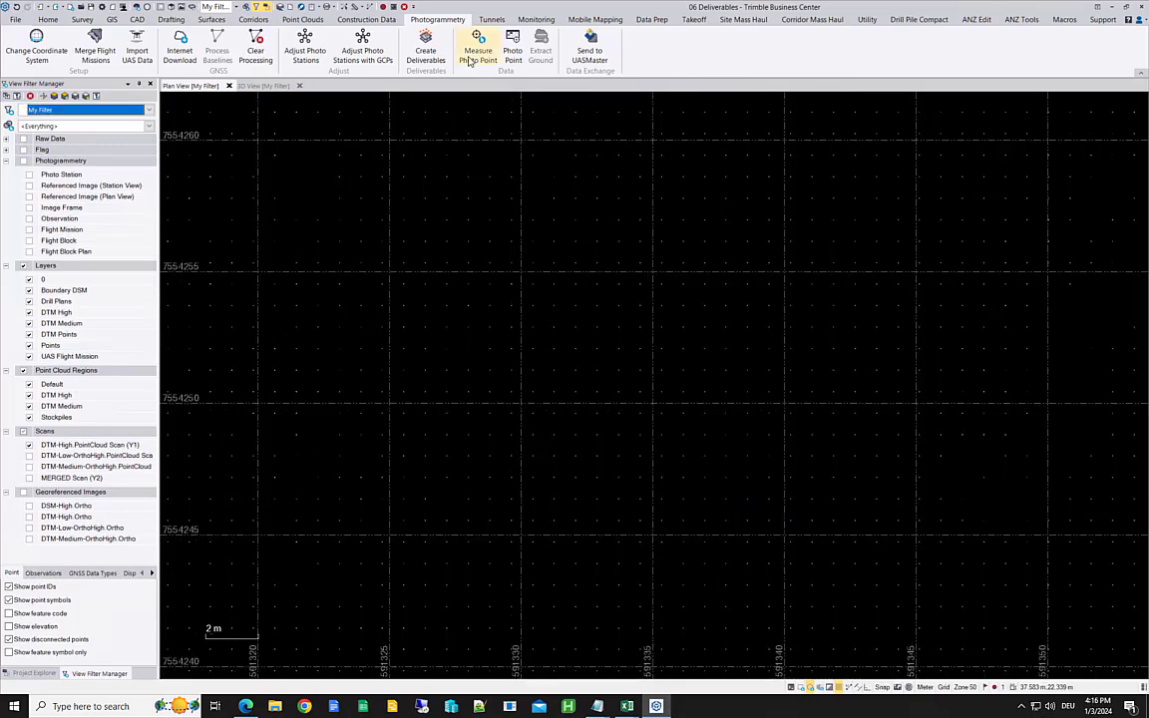
Step: Measure the spacing between two neighbouring DTM-High grid points with the Inverse command
left_click(369, 8)
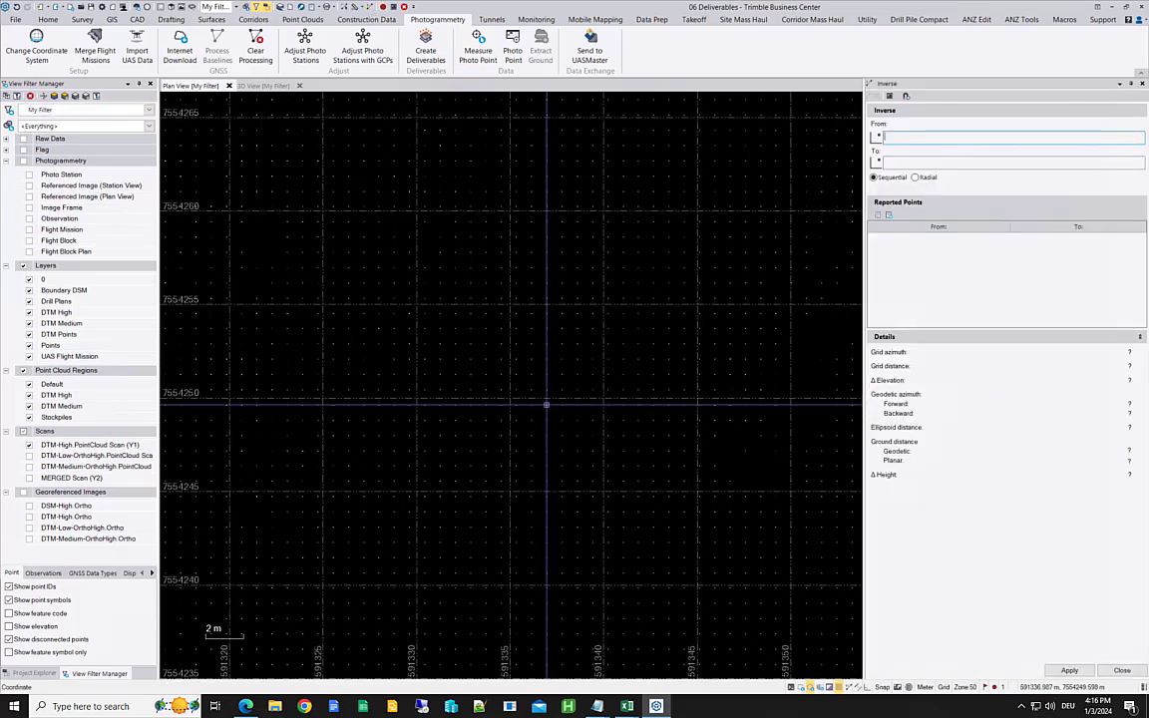
left_click(547, 406)
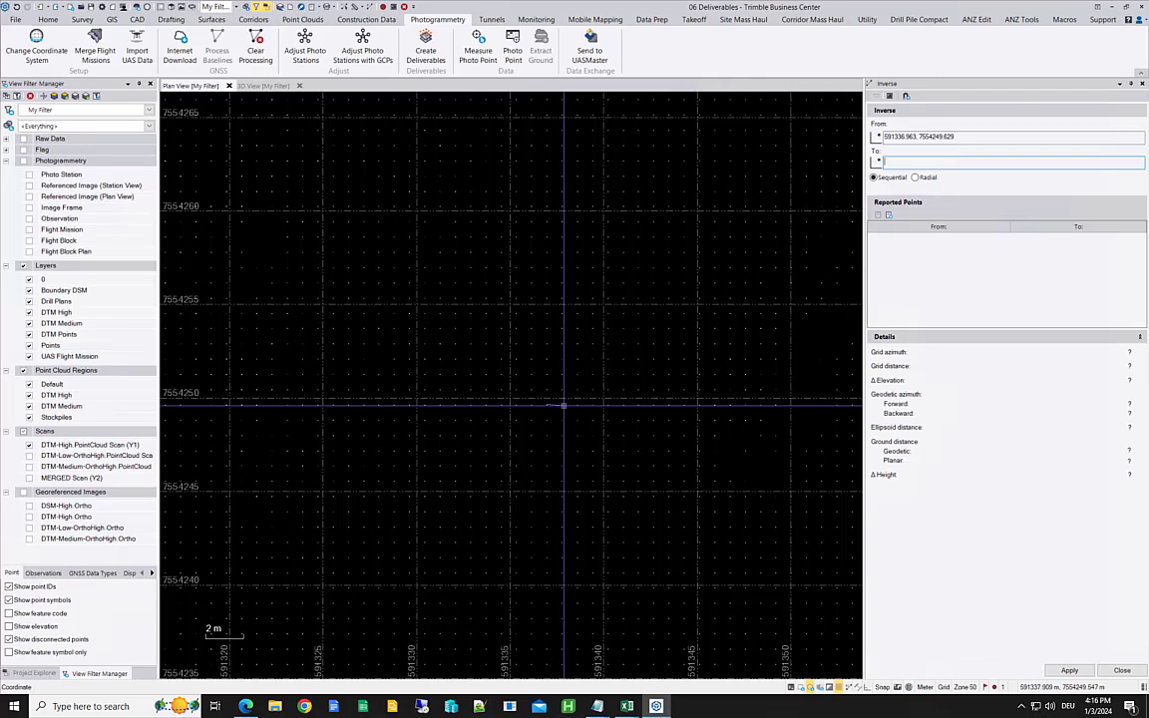
left_click(562, 406)
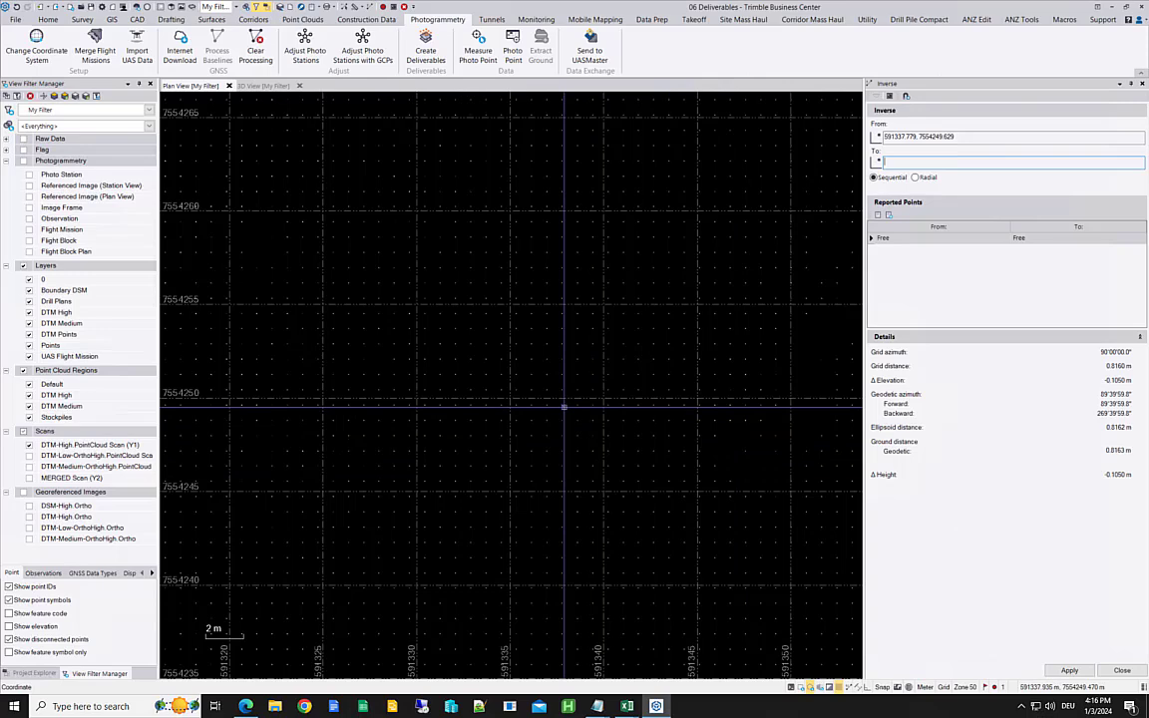
key("Escape")
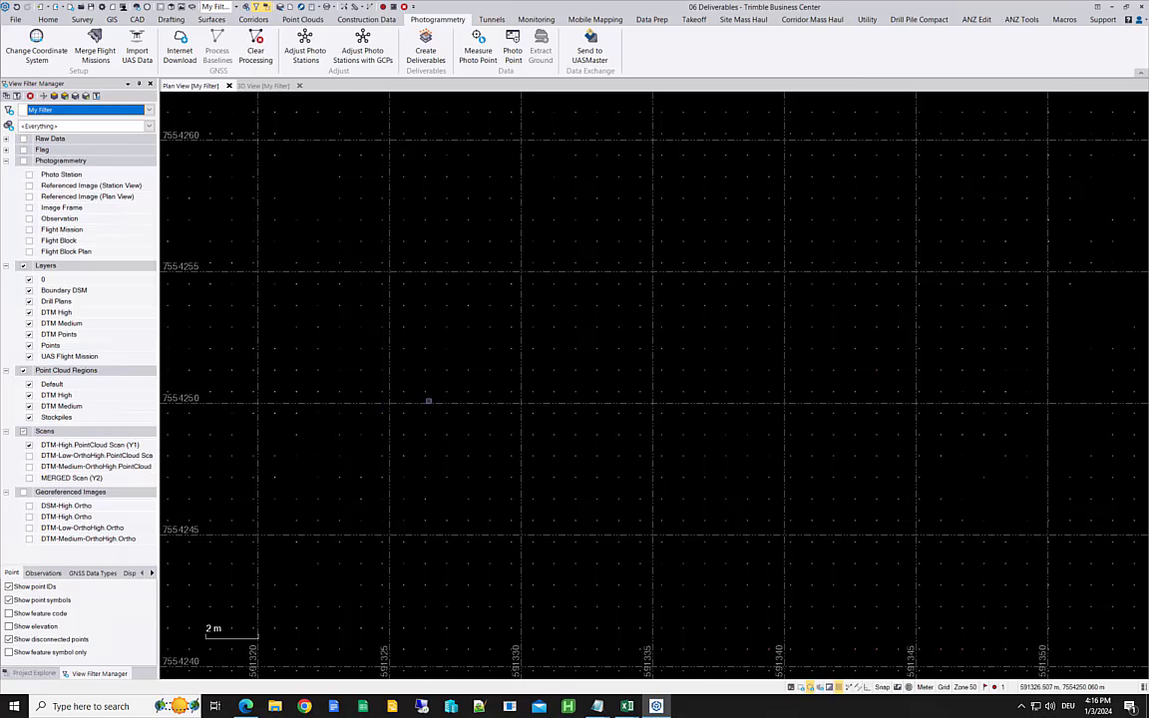
Step: Show the DTM-High.Ortho image over the point grid, bring up the point cloud commands, and hide the image again
left_click(29, 517)
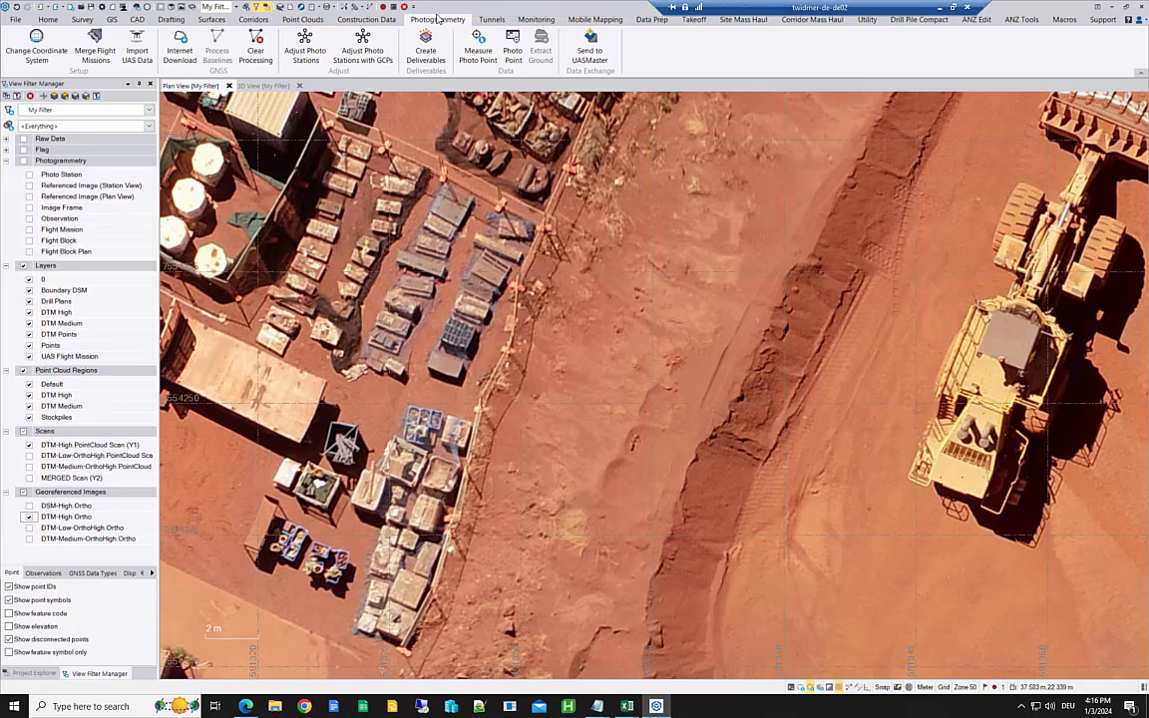
left_click(303, 19)
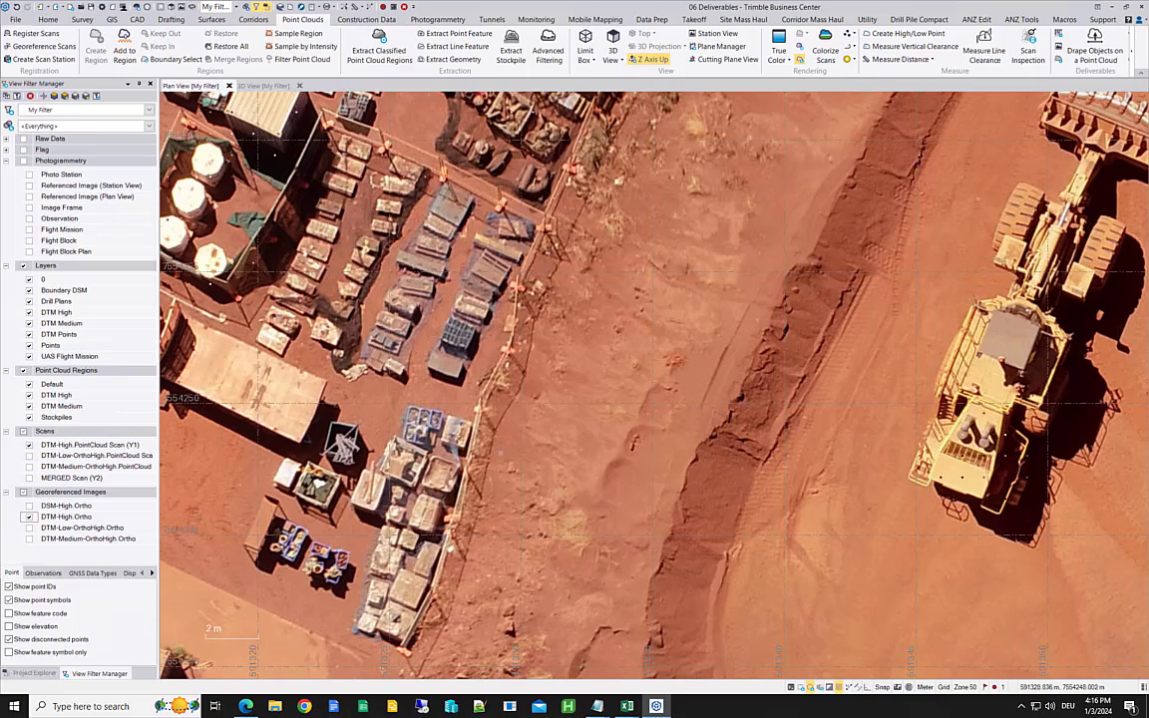
left_click(29, 518)
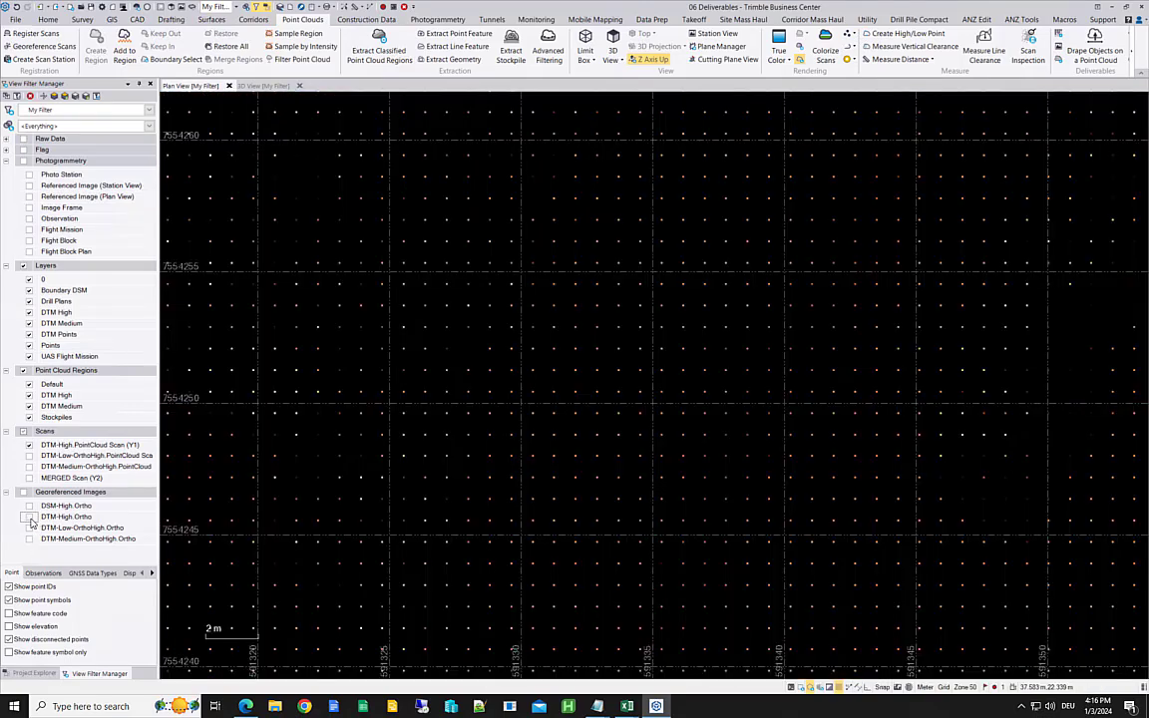
Step: Toggle the DTM-High.Ortho image on and off over the point grid to compare them, leaving the image shown
left_click(29, 518)
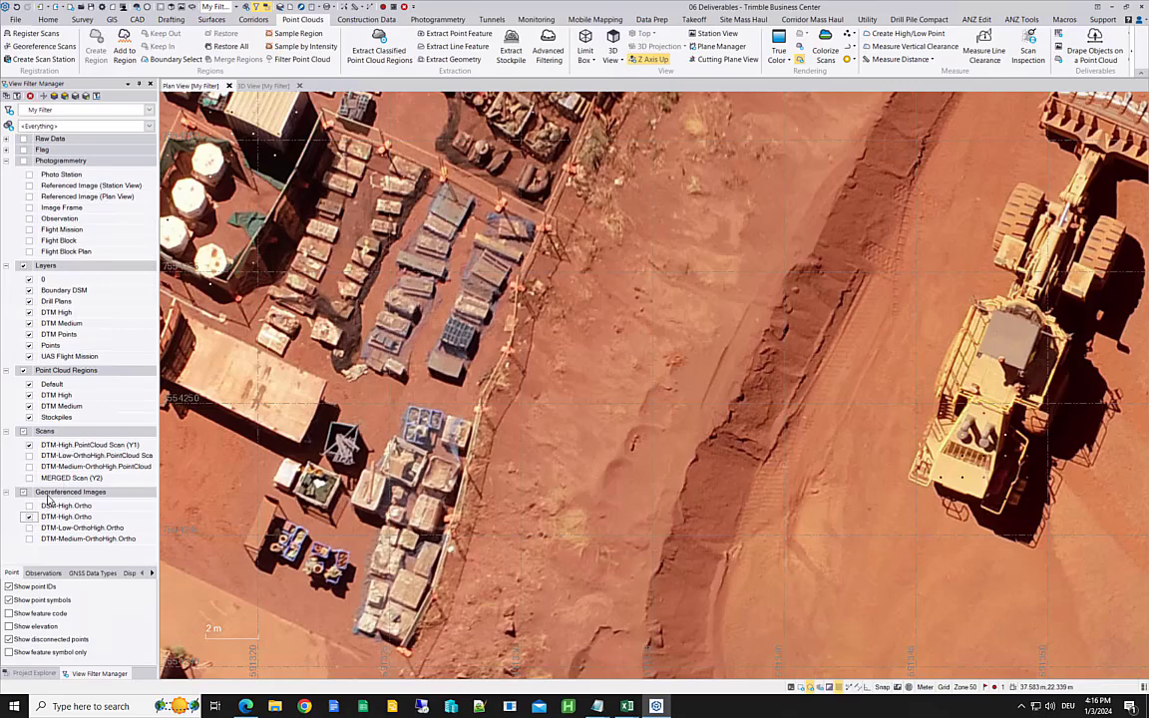
left_click(29, 517)
left_click(29, 518)
left_click(29, 517)
left_click(29, 517)
left_click(29, 517)
left_click(29, 517)
left_click(29, 518)
left_click(29, 517)
left_click(29, 517)
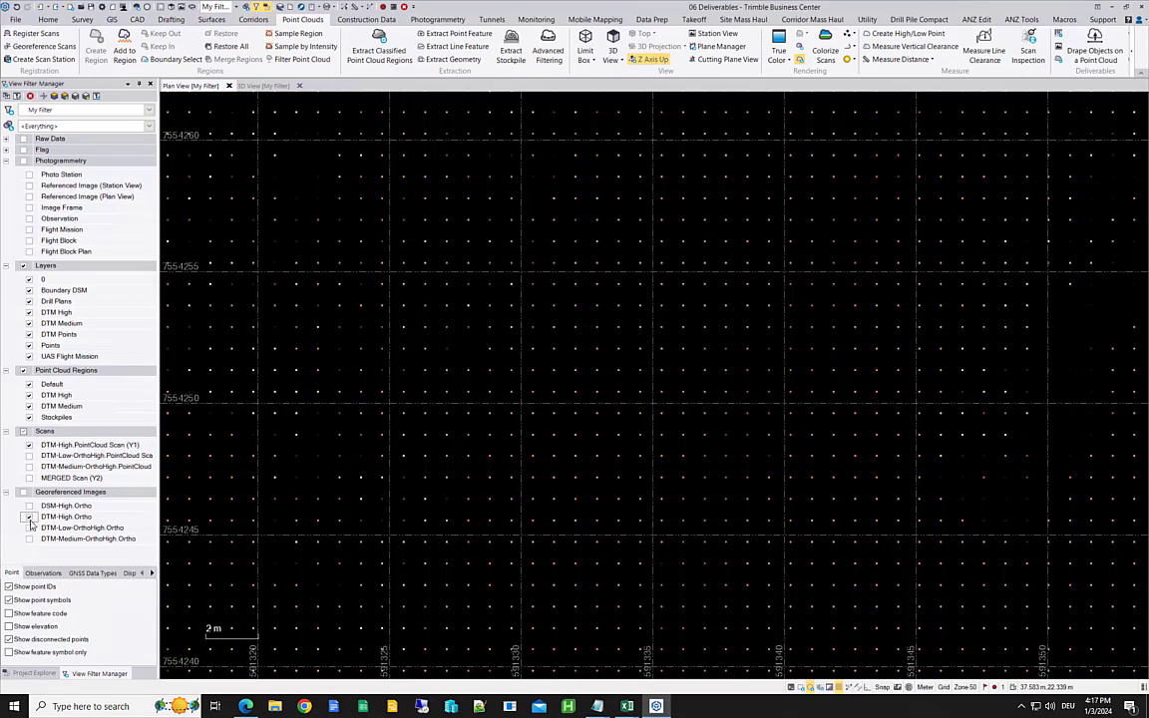
left_click(29, 518)
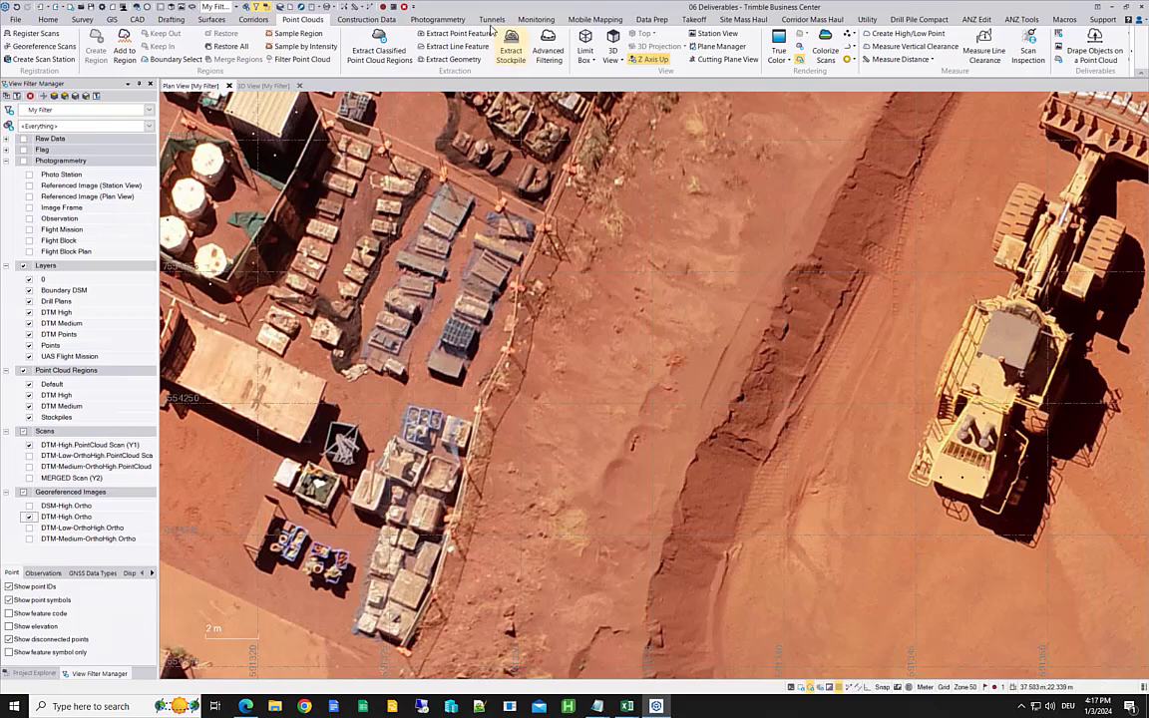
Step: In Create Deliverables, review Medium point cloud density with the High (0.0300 m/pixel) orthomosaic resolution, and close it without creating anything
left_click(454, 19)
left_click(425, 50)
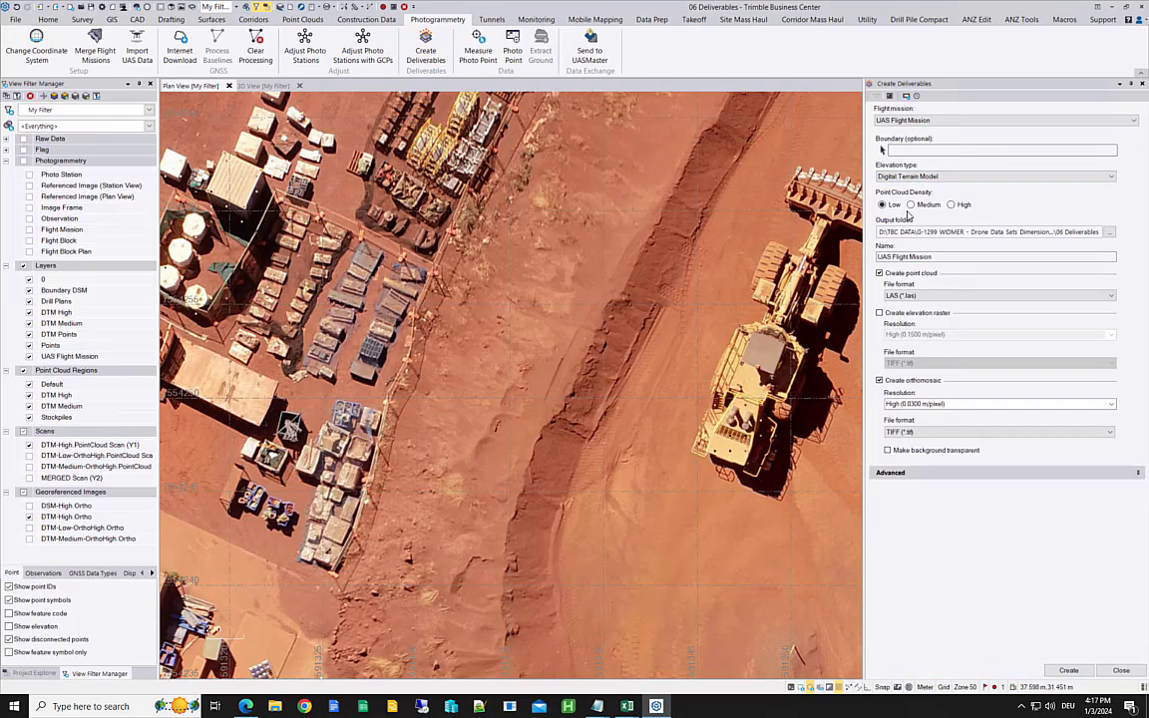
left_click(910, 206)
left_click(1110, 406)
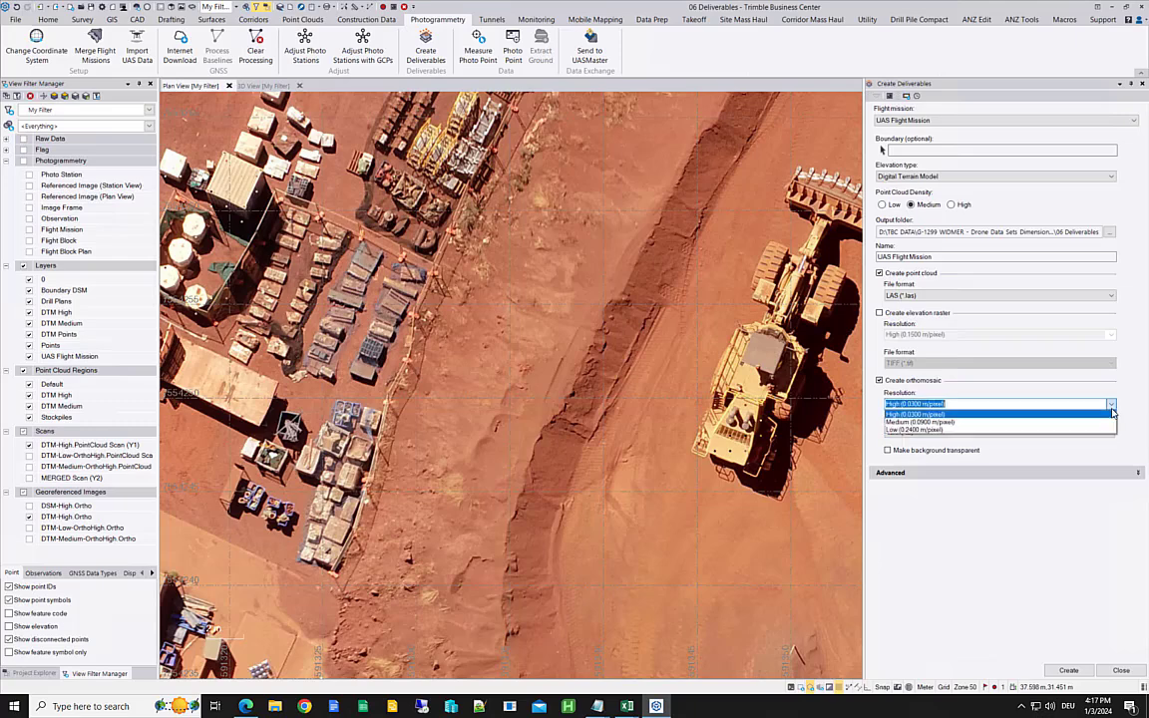
left_click(917, 414)
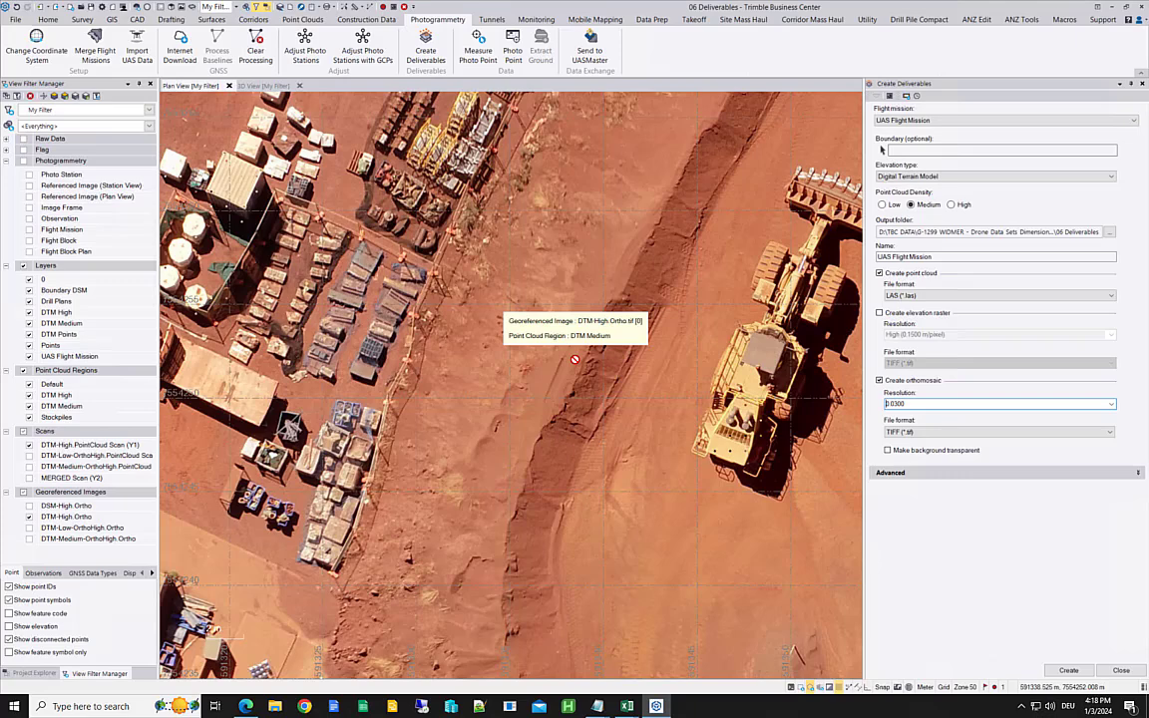
left_click(1121, 670)
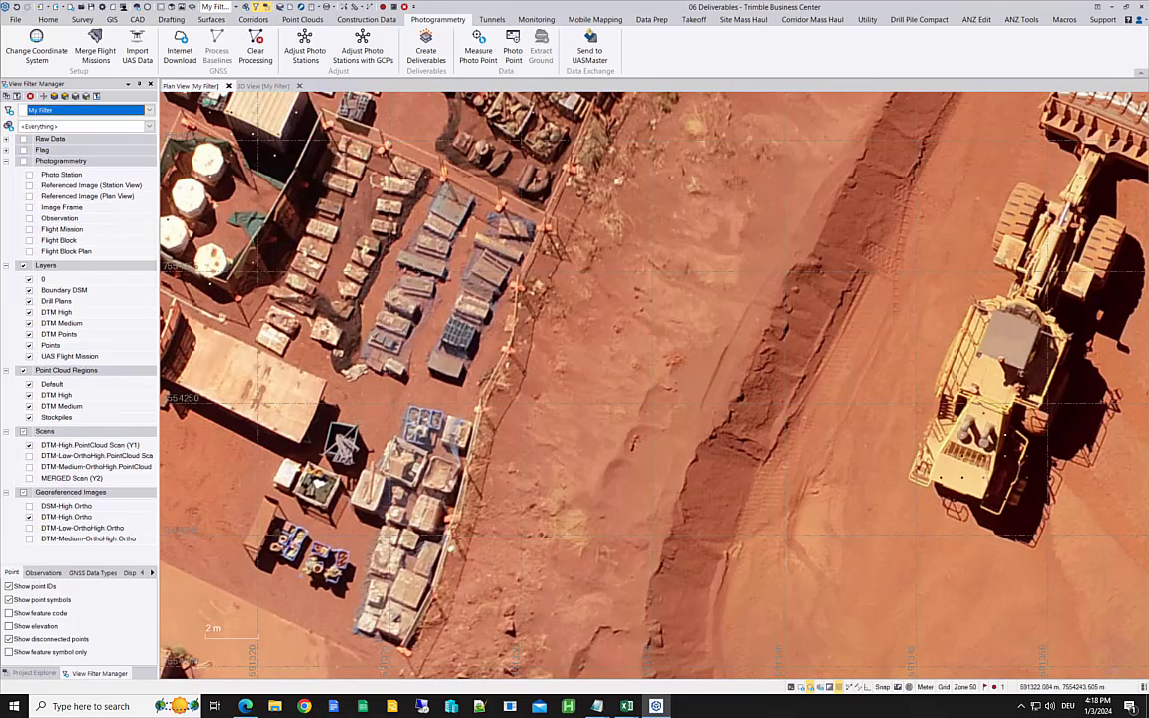
Step: Show the DTM-Medium-OrthoHigh.Ortho image in plan view and compare it with DTM-High.Ortho, keeping both displayed
left_click(29, 540)
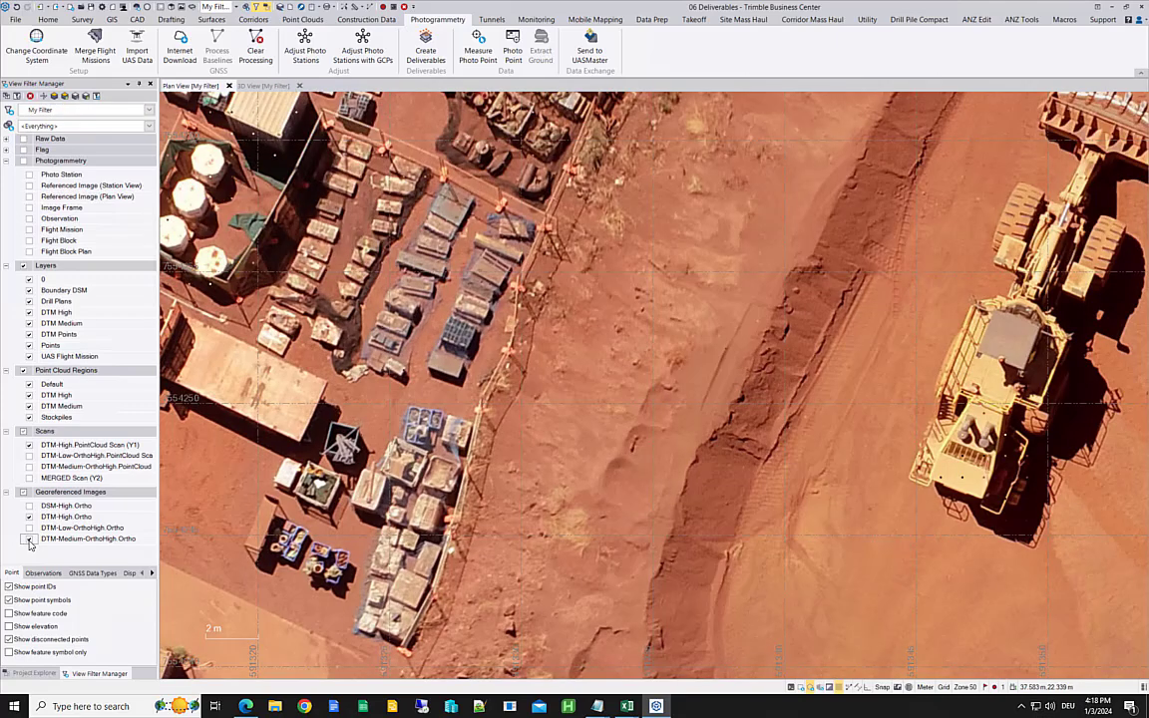
left_click(30, 518)
left_click(29, 538)
Step: In the 3D view, display the DTM-Medium-OrthoHigh point cloud and toggle the DTM-High scan to compare their densities, leaving both shown
left_click(265, 86)
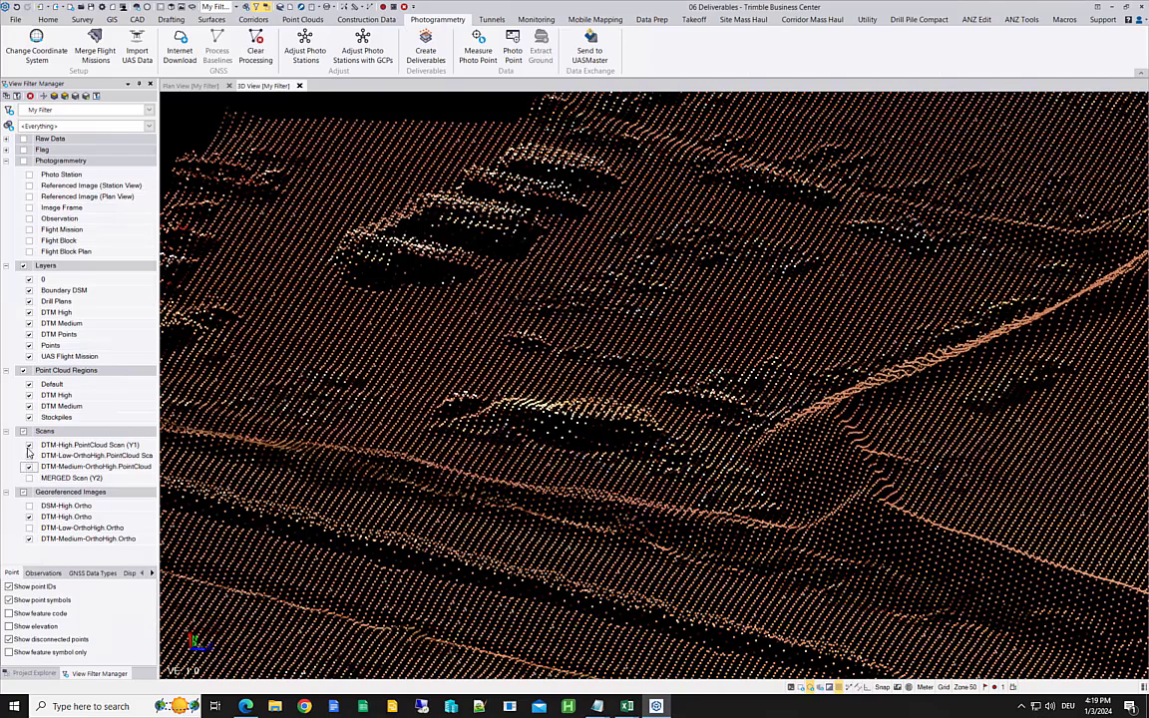
left_click(29, 444)
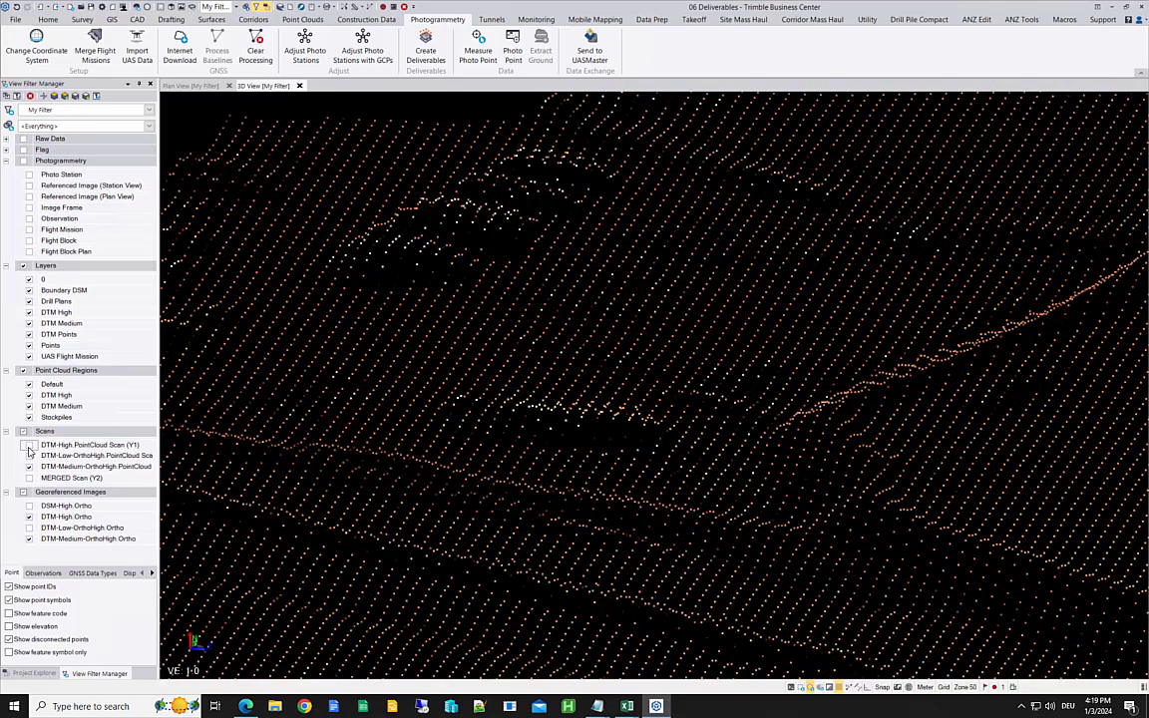
left_click(29, 445)
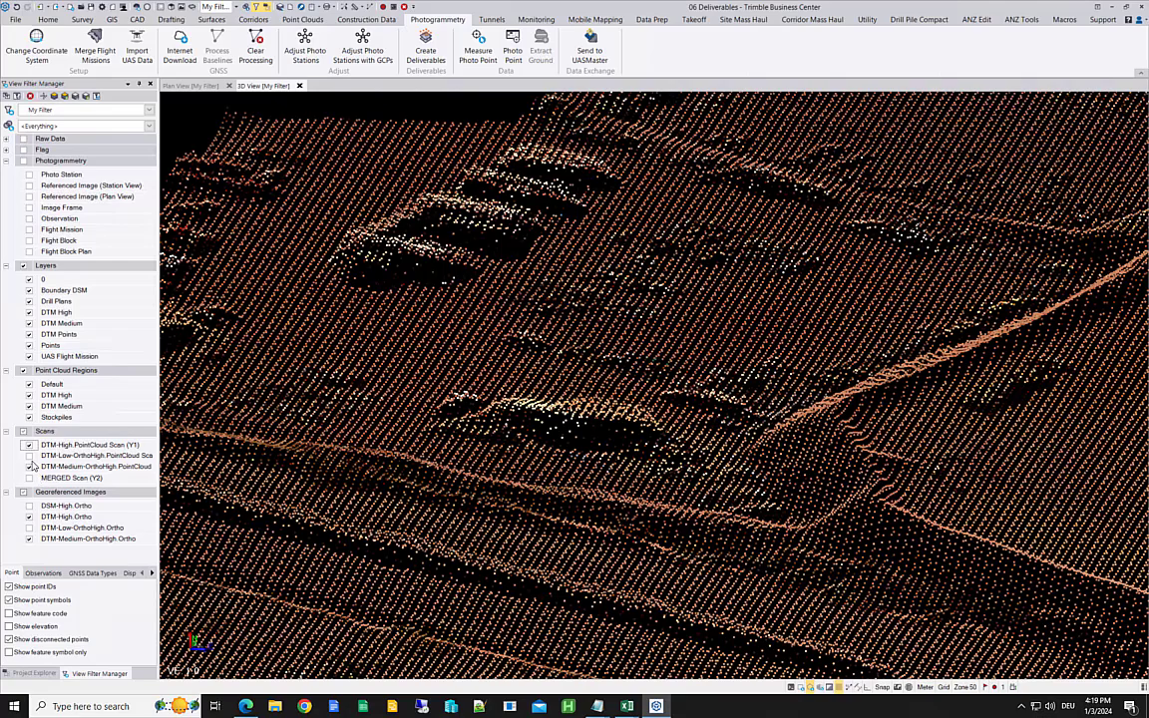
left_click(30, 449)
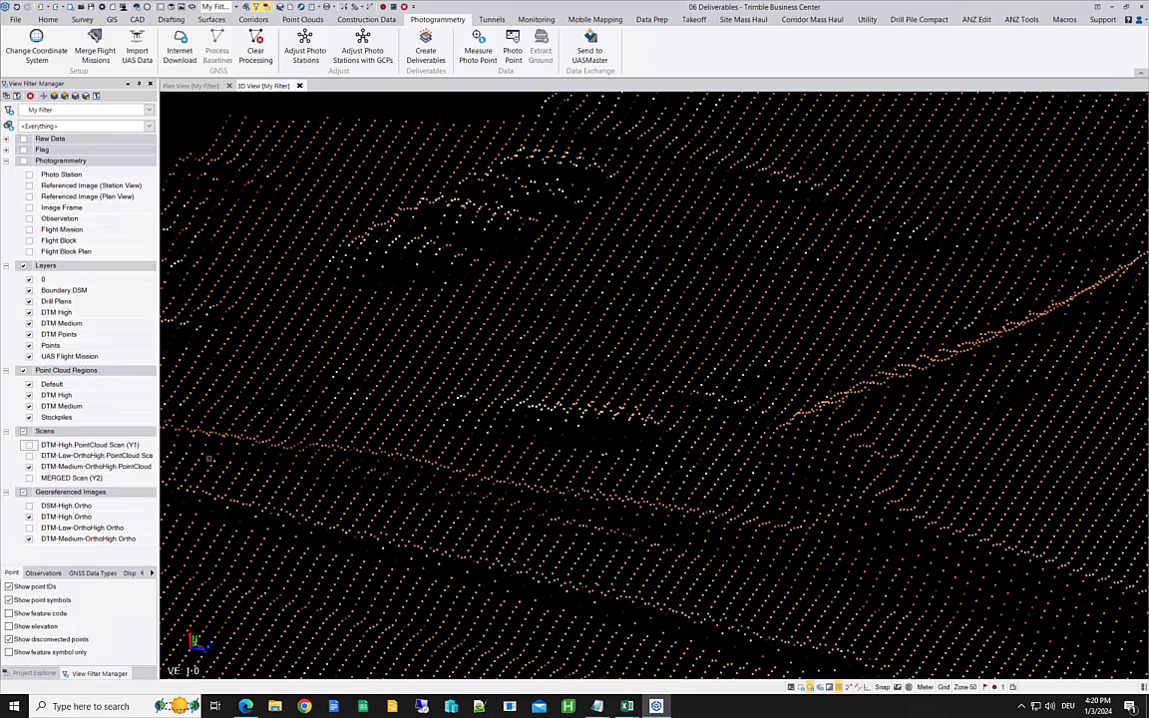
left_click(29, 446)
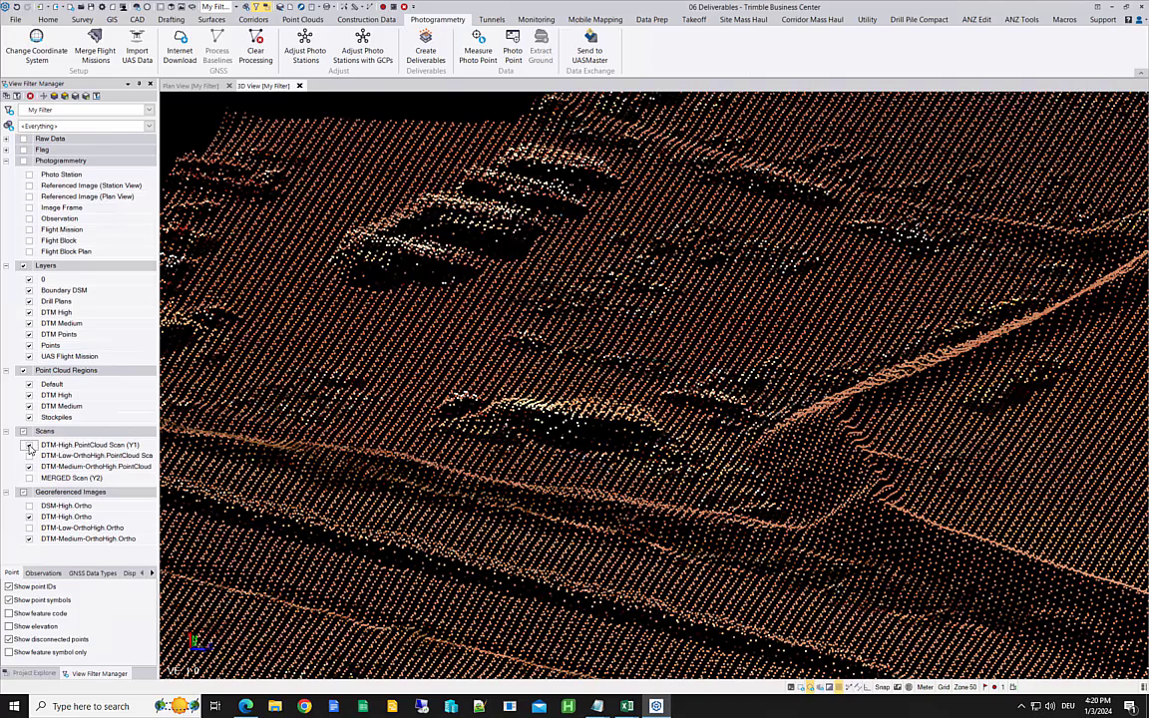
left_click(29, 446)
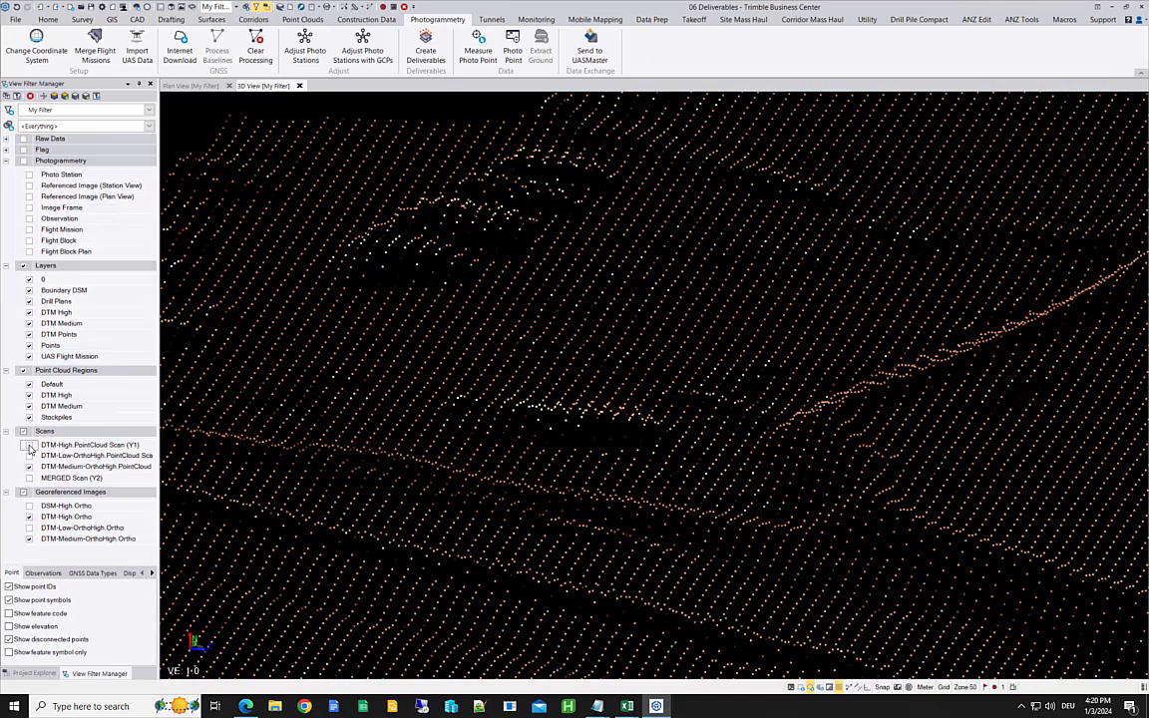
left_click(29, 446)
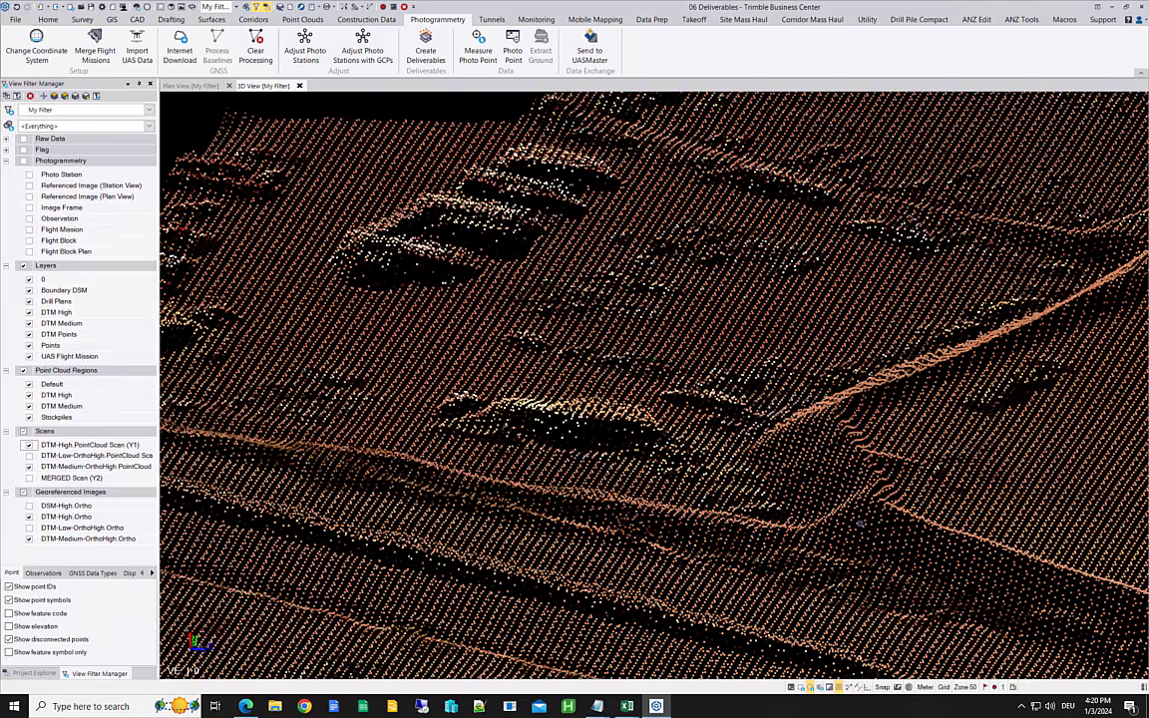
left_click(29, 446)
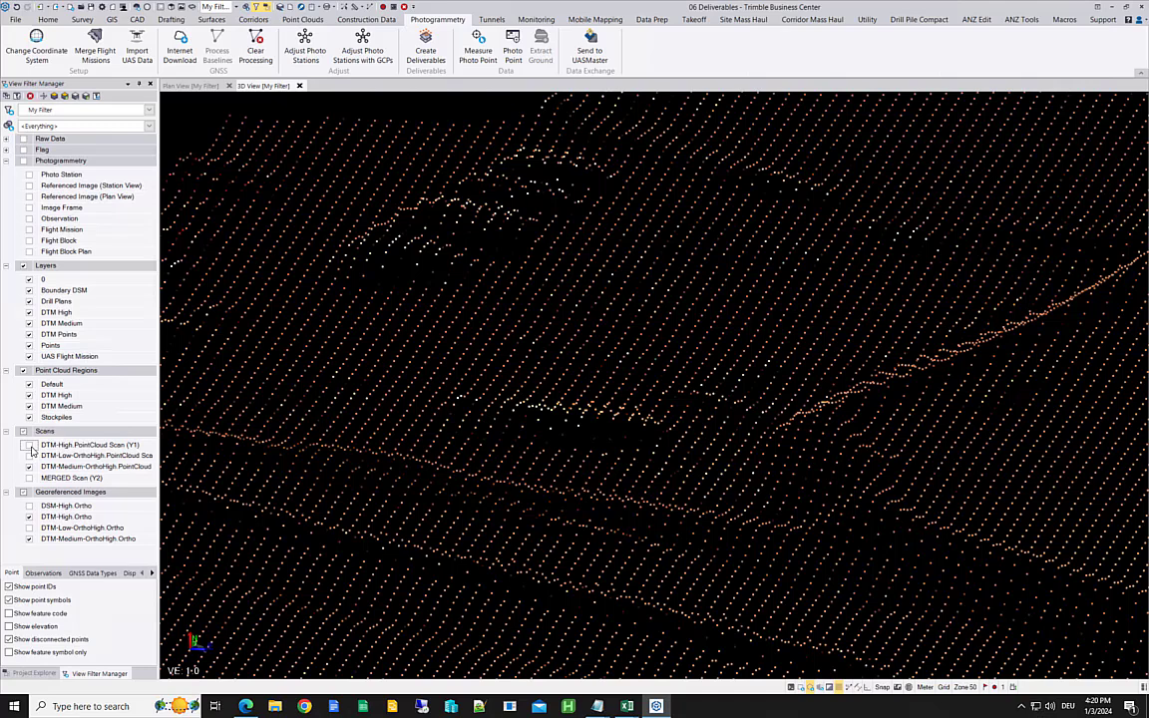
left_click(29, 446)
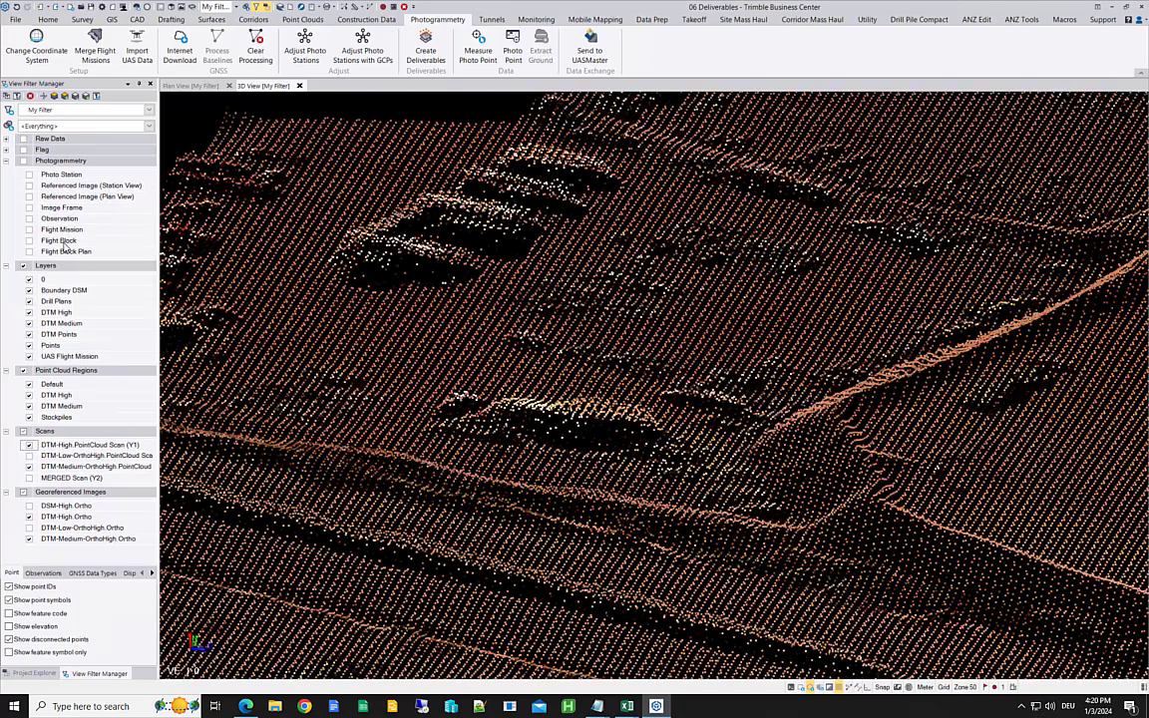
Step: In plan view around the parked truck, toggle the DTM-Medium-OrthoHigh.Ortho image against DTM-High.Ortho, and leave it hidden
left_click(194, 87)
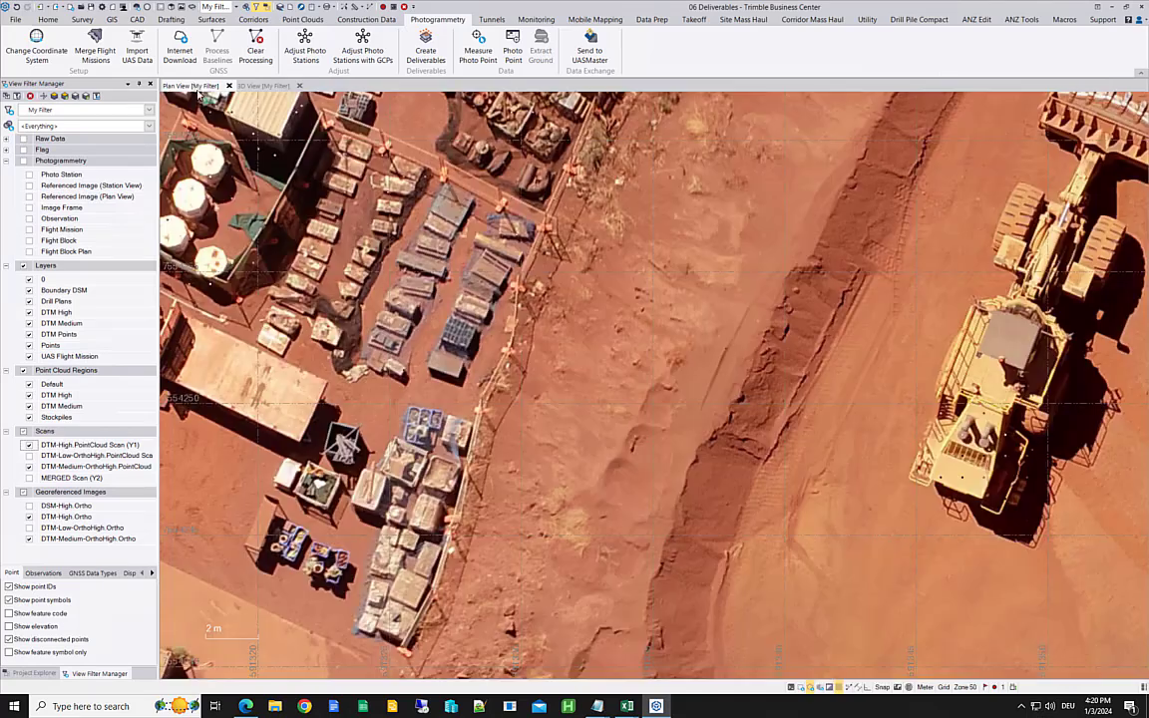
middle_click_drag(278, 389, 505, 426)
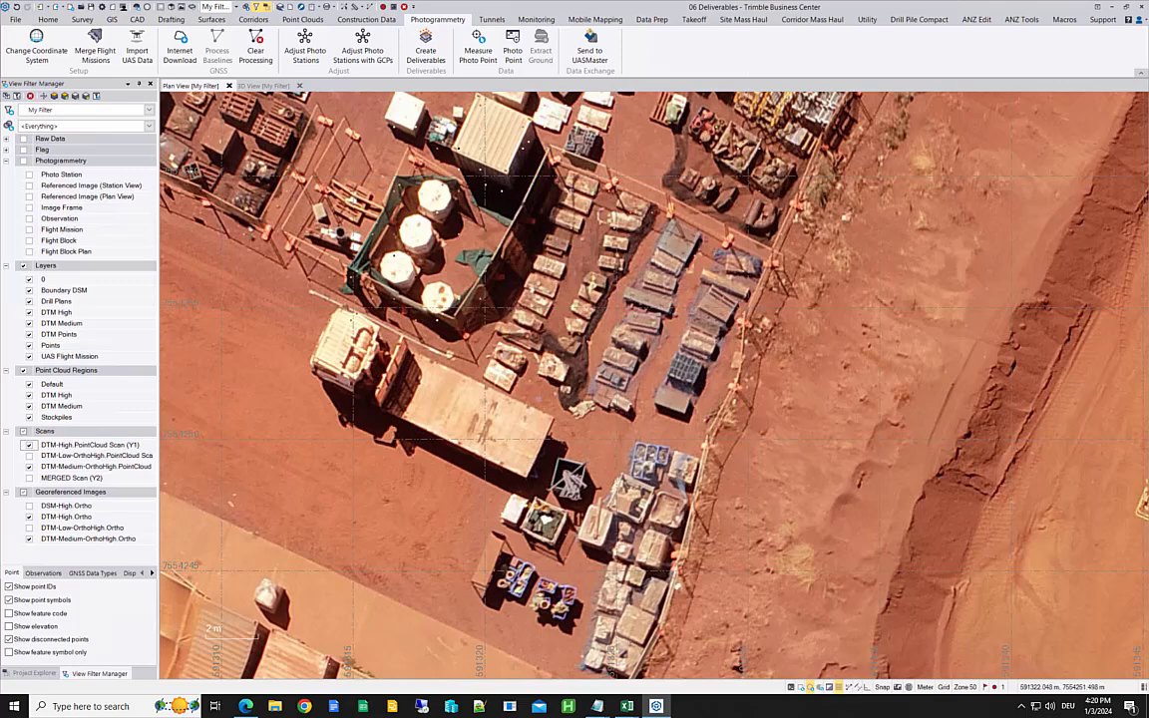
left_click(29, 539)
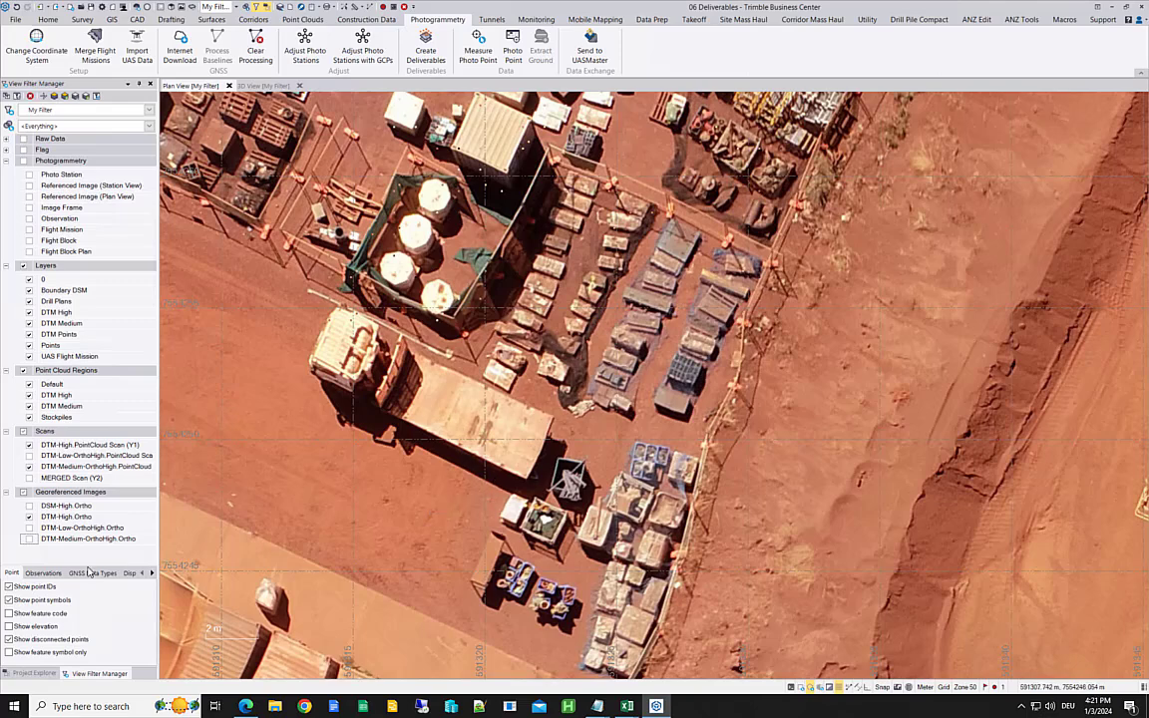
left_click(29, 538)
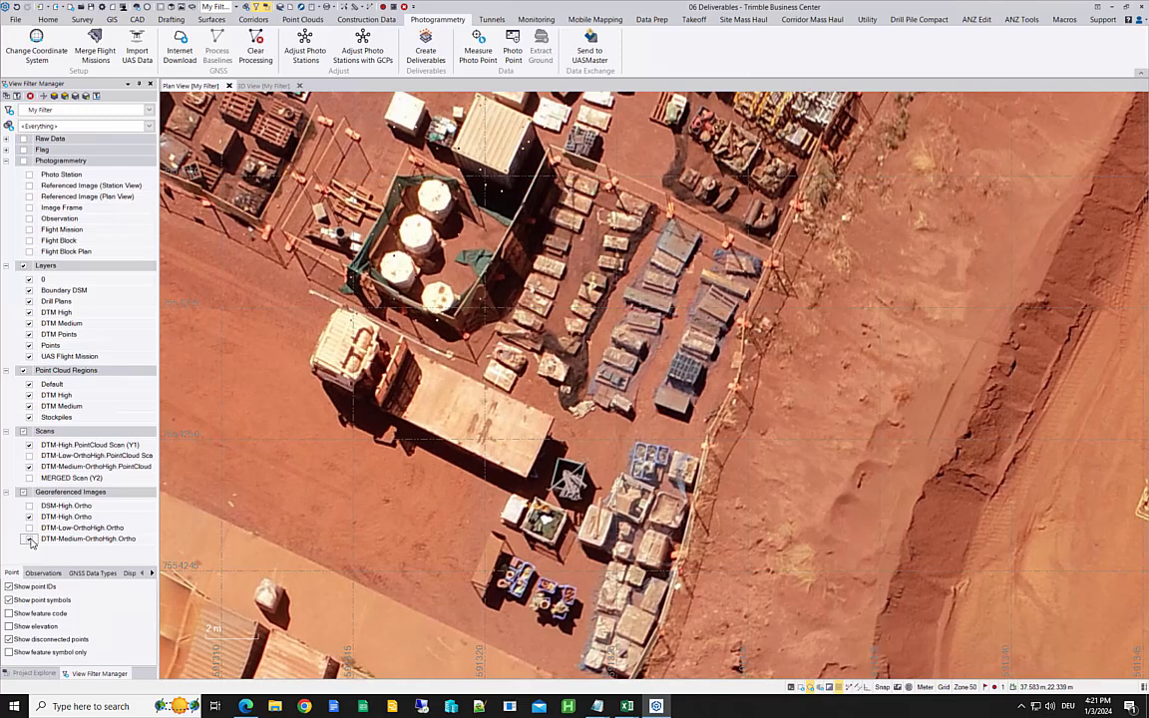
left_click(30, 540)
left_click(30, 539)
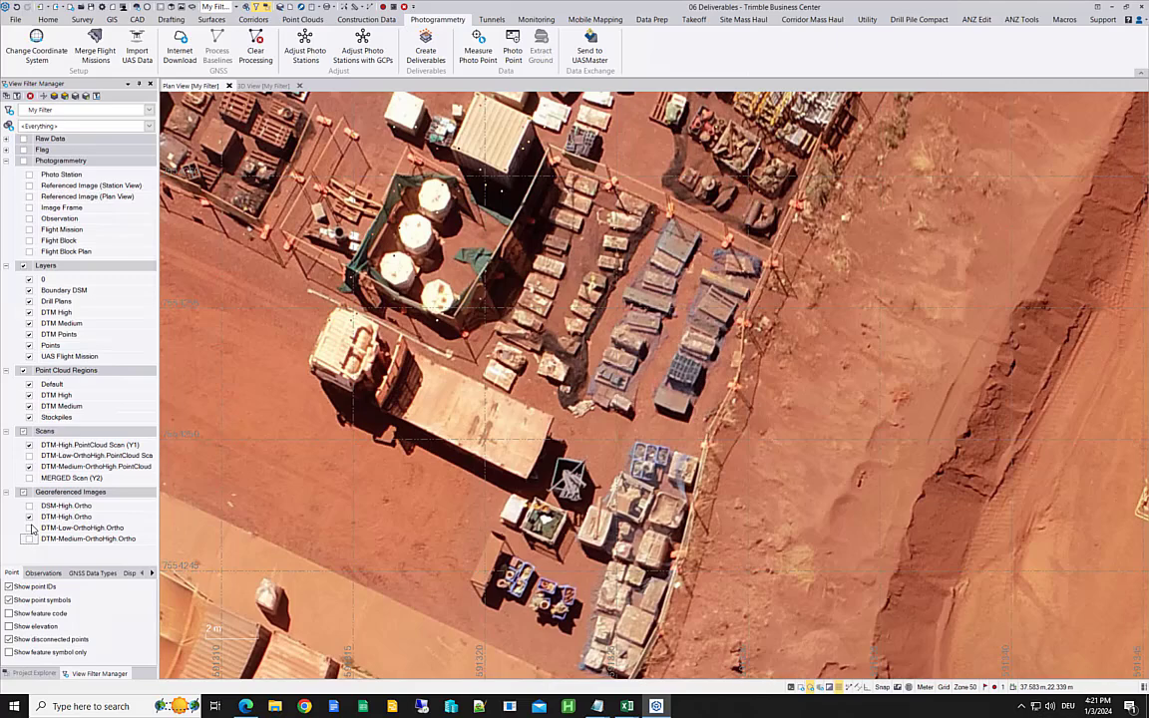
Step: Toggle the DTM-Low-OrthoHigh.Ortho image over DTM-High.Ortho to compare them in the storage yard, and leave it hidden
left_click(30, 529)
left_click(30, 528)
left_click(30, 528)
left_click(30, 528)
left_click(30, 529)
left_click(30, 529)
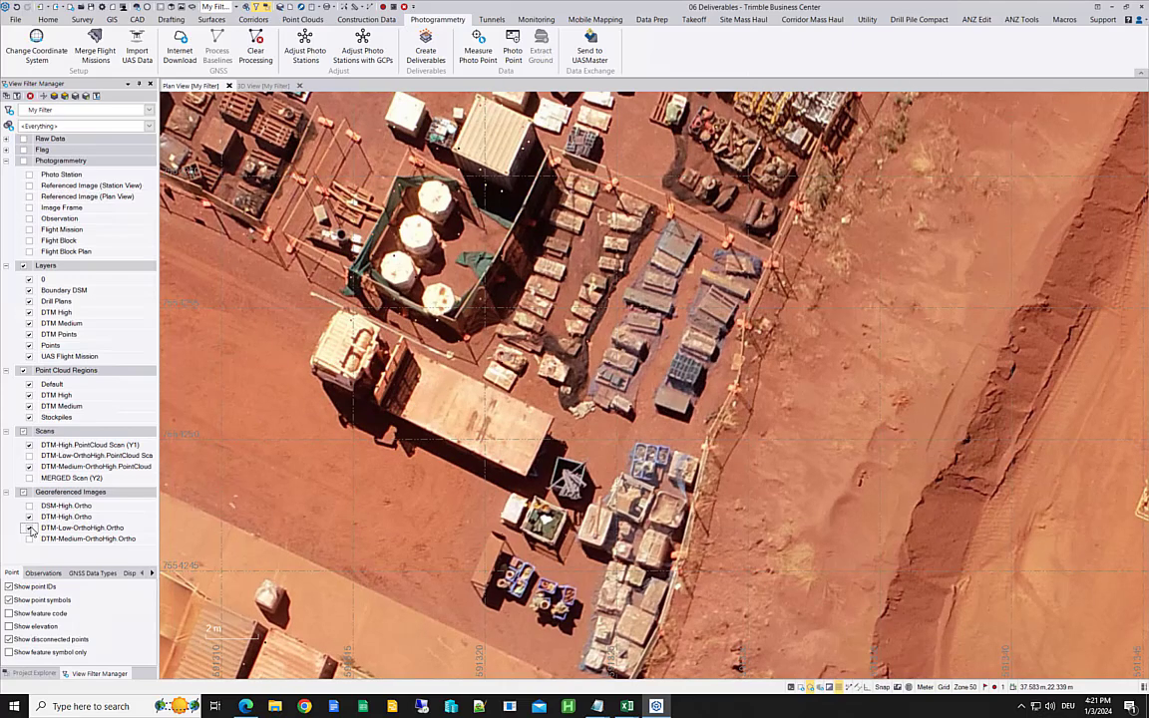
left_click(30, 529)
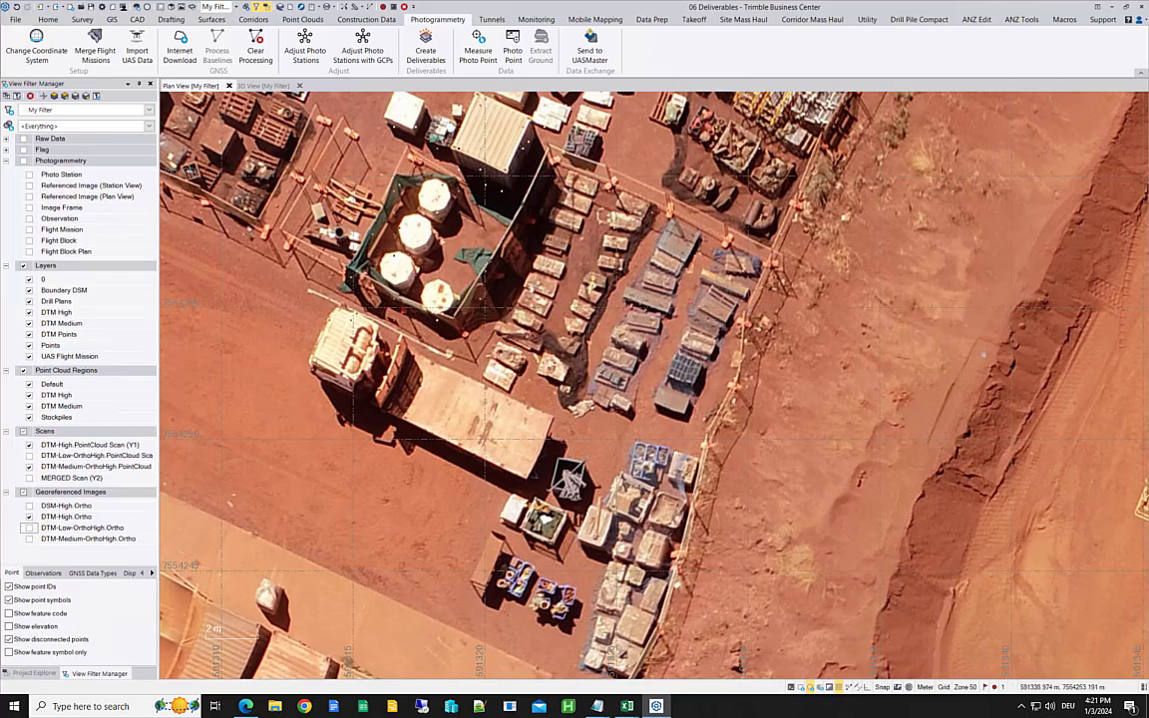
Step: Compare DTM-Low-OrthoHigh.Ortho with DTM-High.Ortho close up along the dark earth windrow, and hide the low-density image again
middle_click_drag(827, 361, 718, 444)
scroll(648, 403, "up", 5)
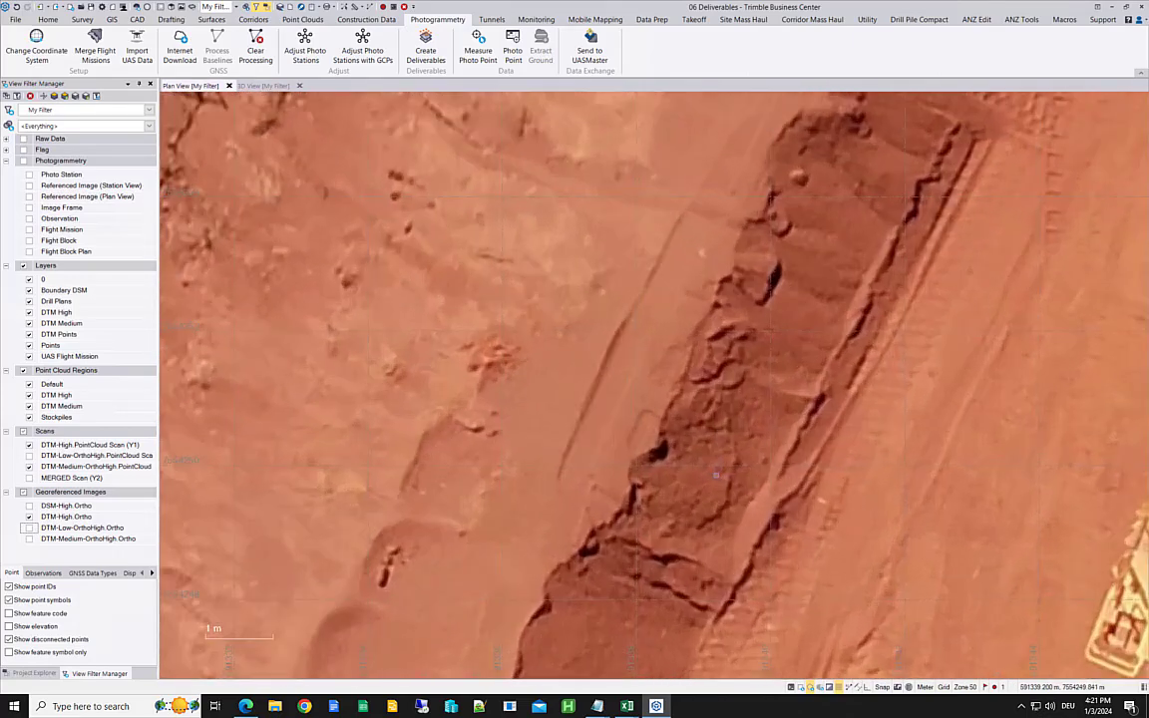
left_click(29, 528)
left_click(30, 529)
left_click(29, 528)
Step: In the 3D view, replace the DTM-Medium scan with DTM-Low-OrthoHigh and toggle the DTM-High scan to compare point densities
left_click(264, 86)
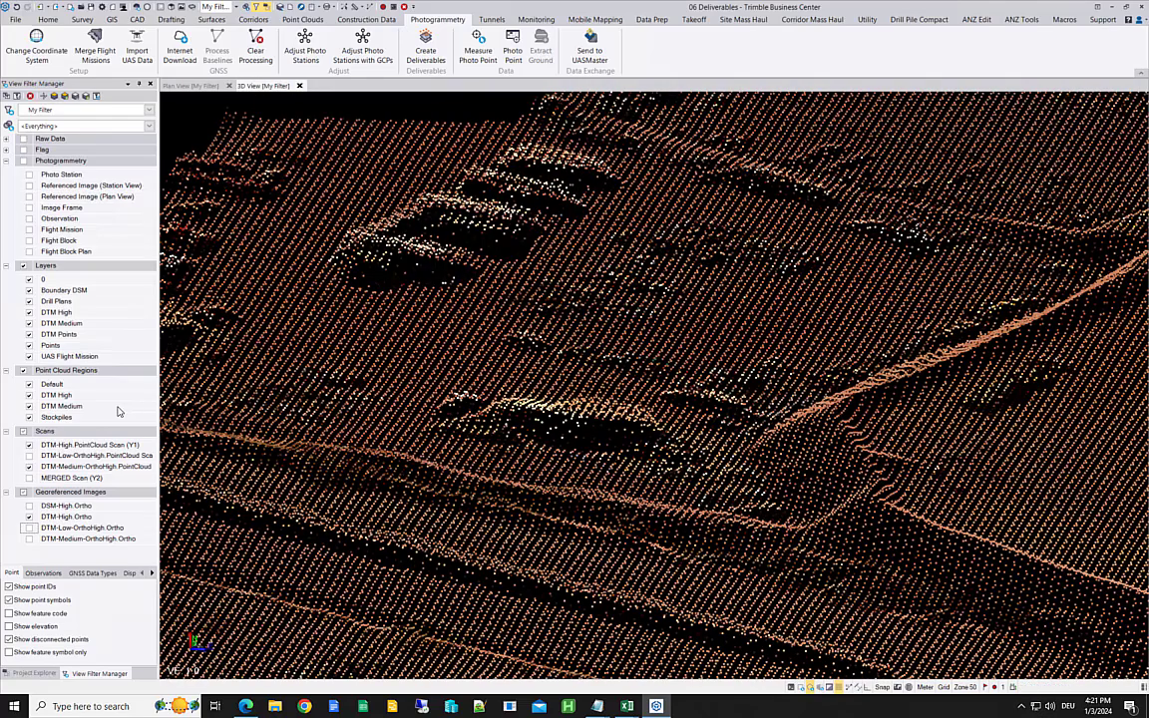
left_click(29, 467)
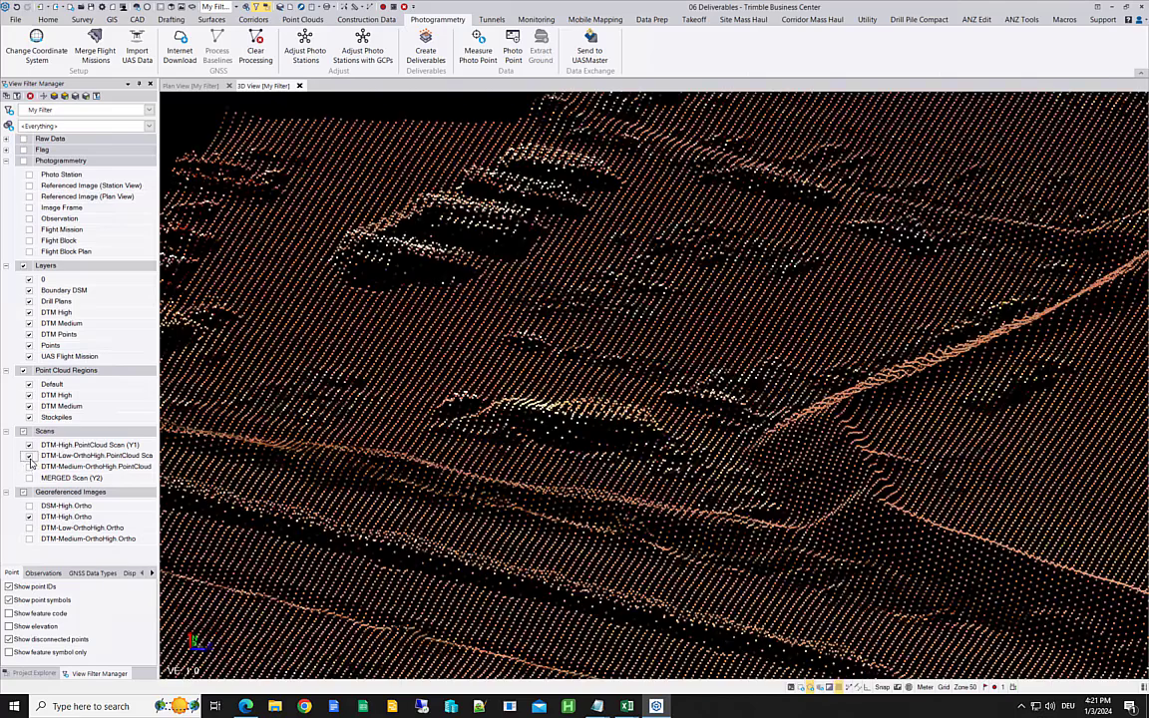
left_click(29, 446)
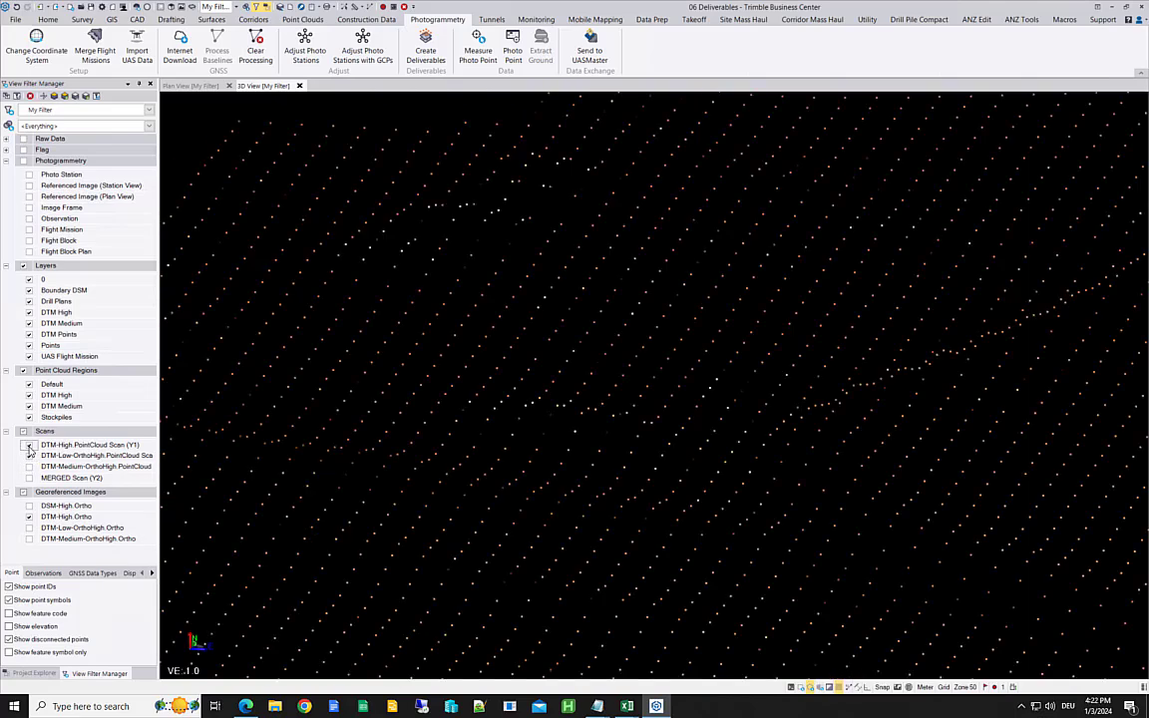
left_click(29, 446)
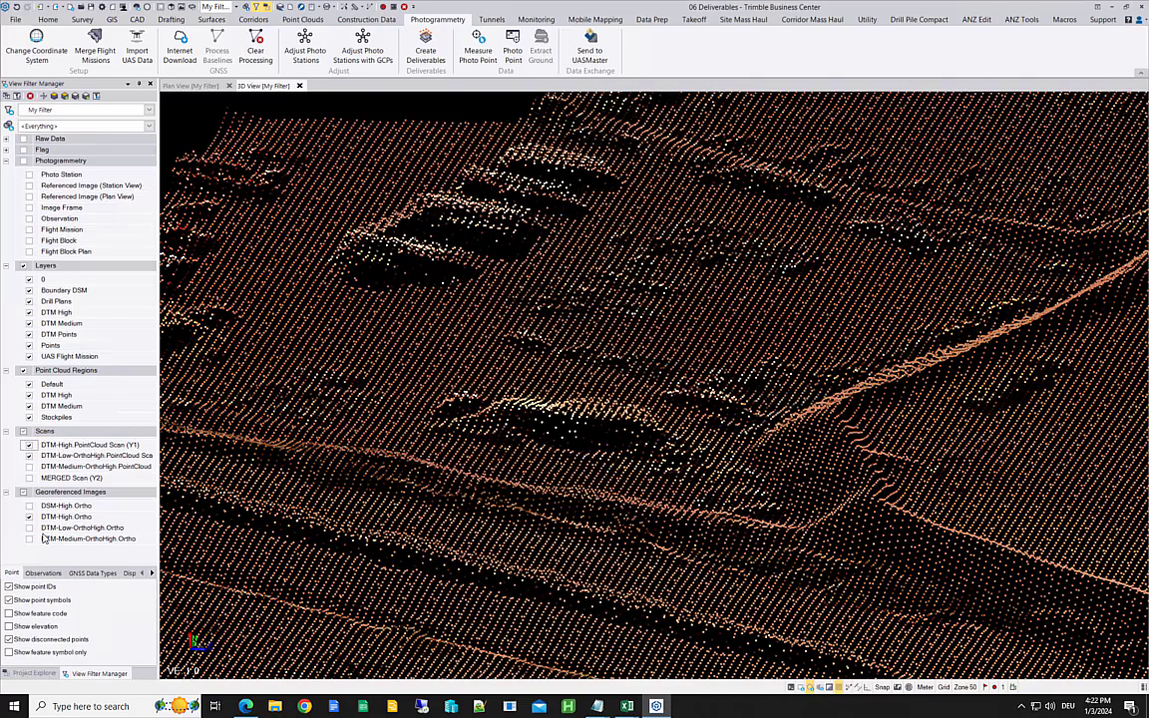
left_click(29, 456)
left_click(29, 446)
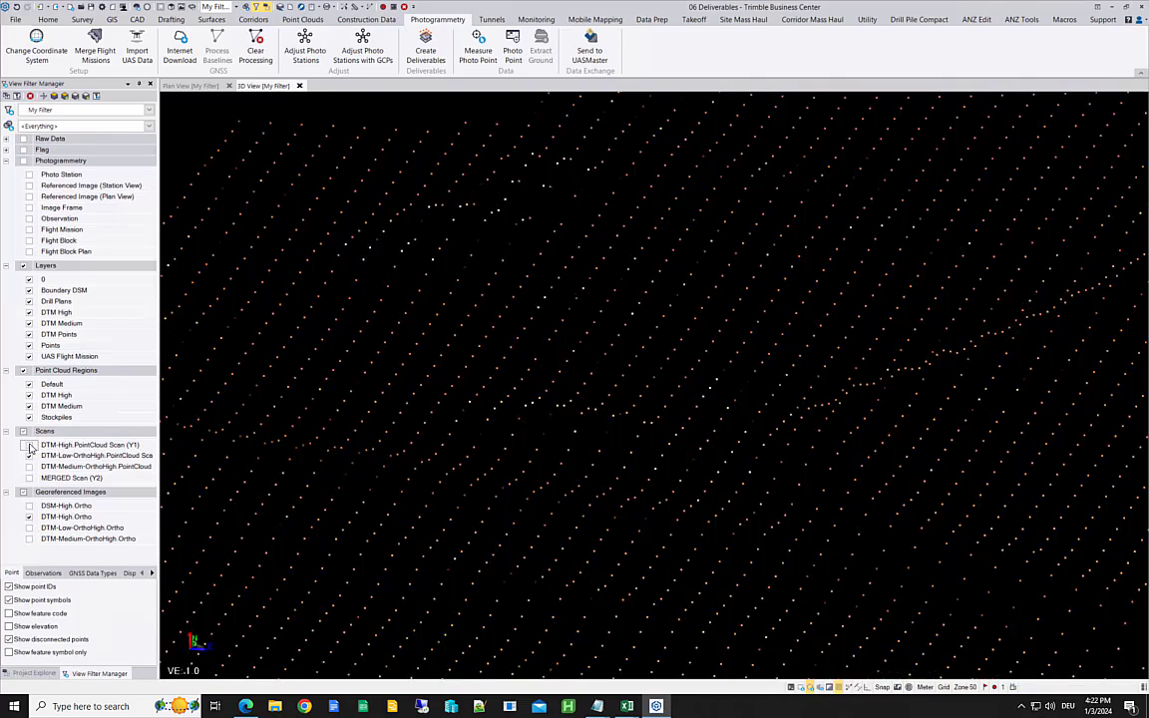
left_click(29, 446)
left_click(28, 456)
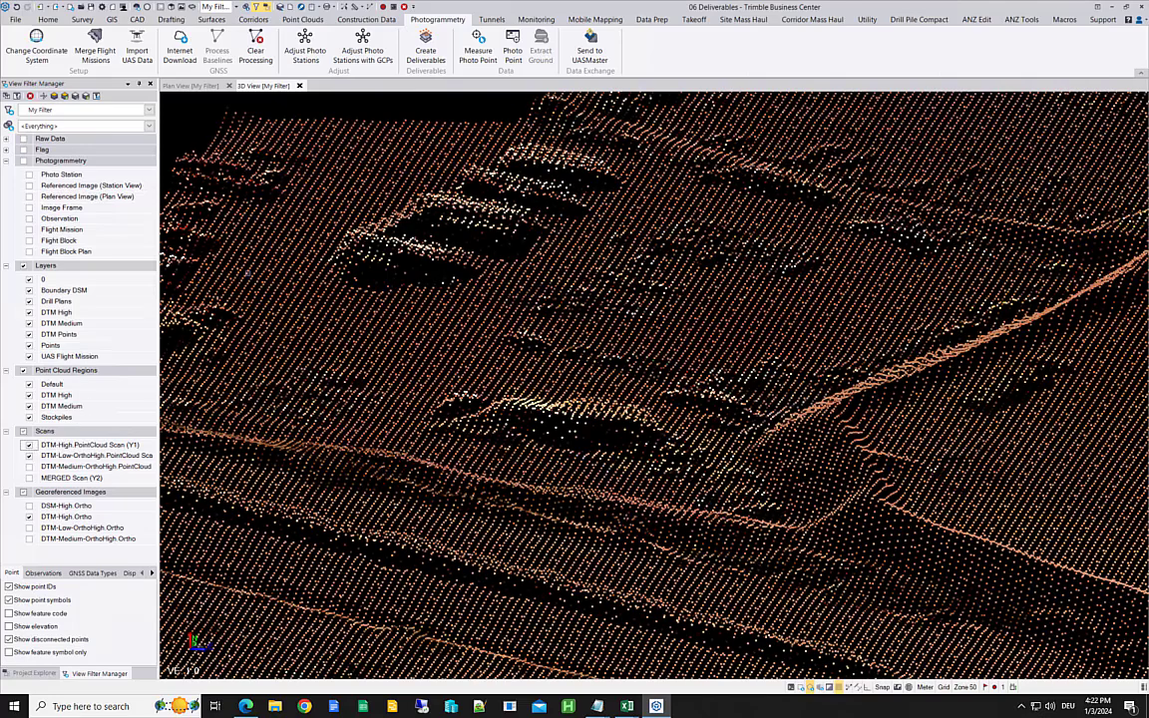
Step: In plan view at the corrugated-roof buildings, show the DTM-Low-OrthoHigh.Ortho image to compare the roof edges with DTM-High.Ortho
left_click(187, 86)
scroll(364, 257, "down", 3)
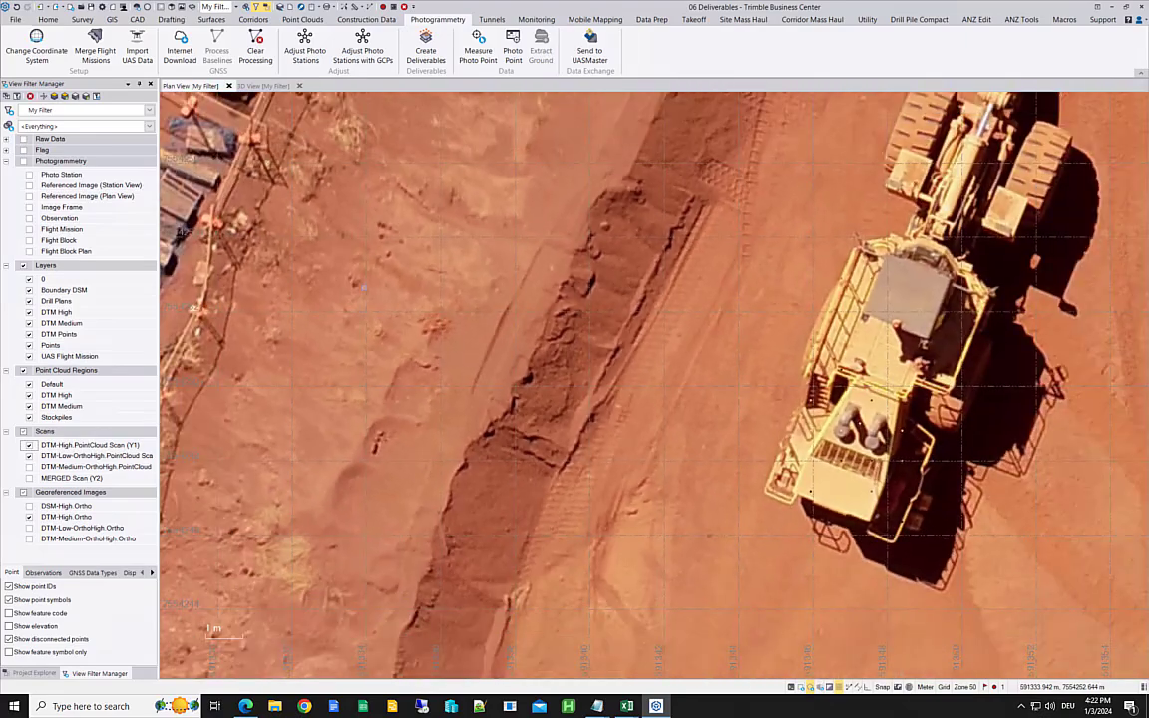
middle_click_drag(372, 259, 850, 512)
middle_click_drag(507, 211, 677, 454)
middle_click_drag(449, 229, 722, 455)
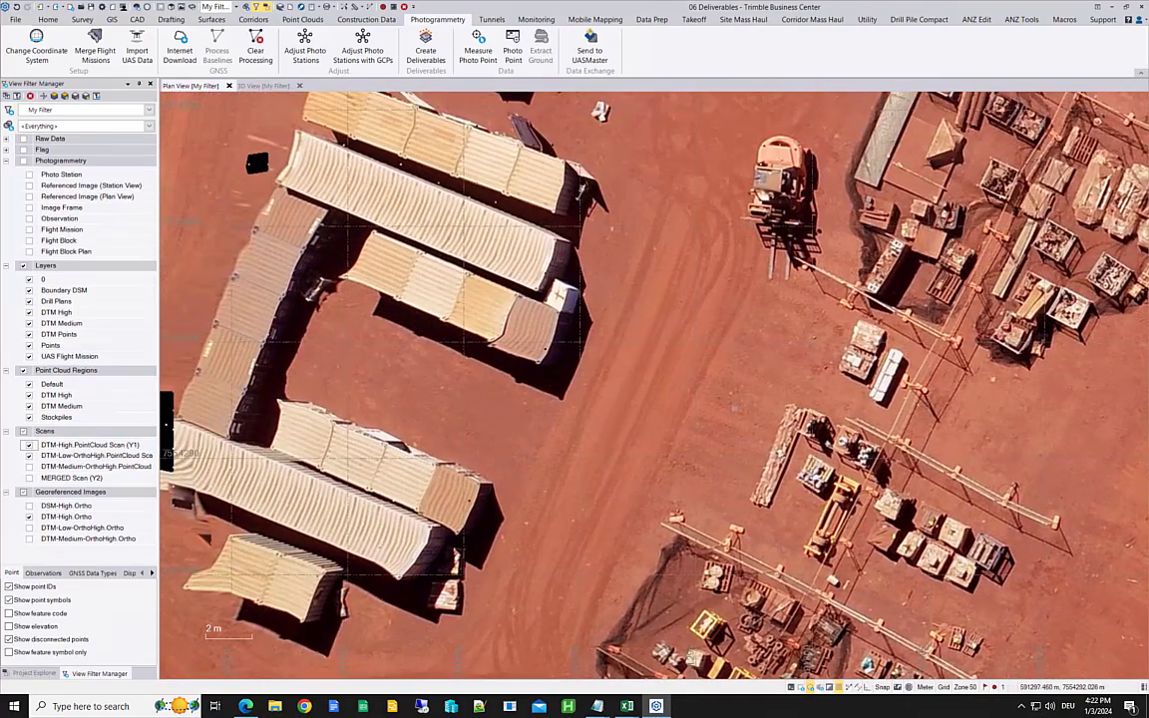
middle_click_drag(679, 344, 681, 370)
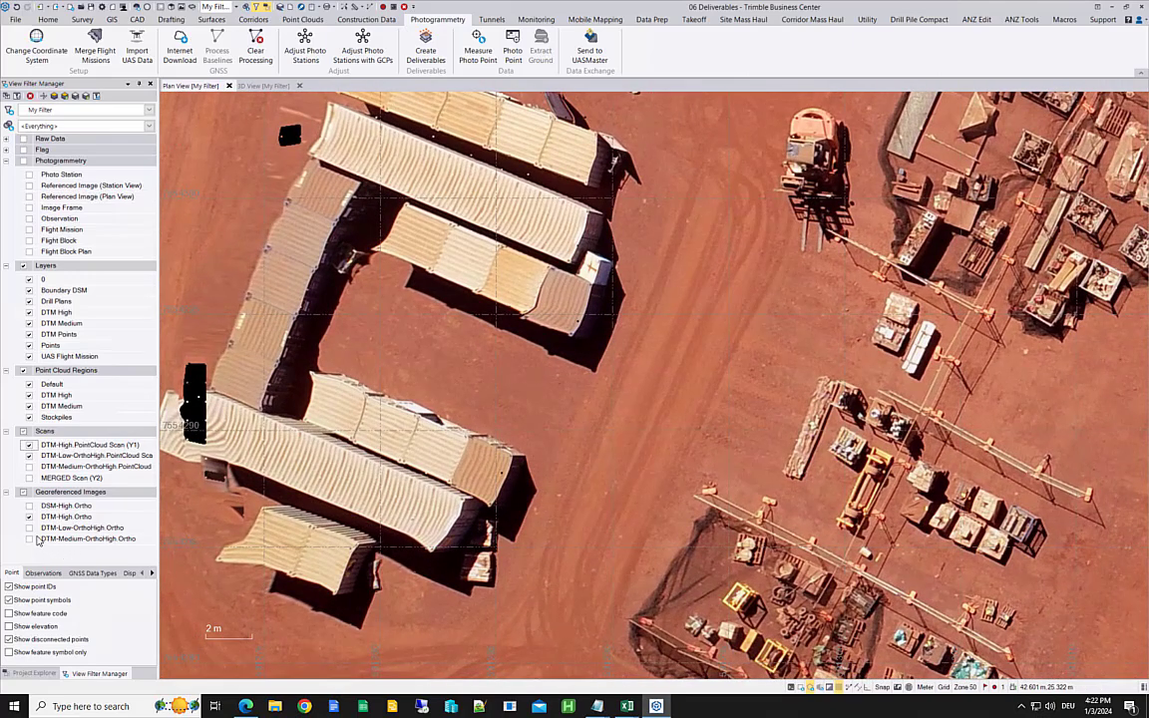
left_click(30, 529)
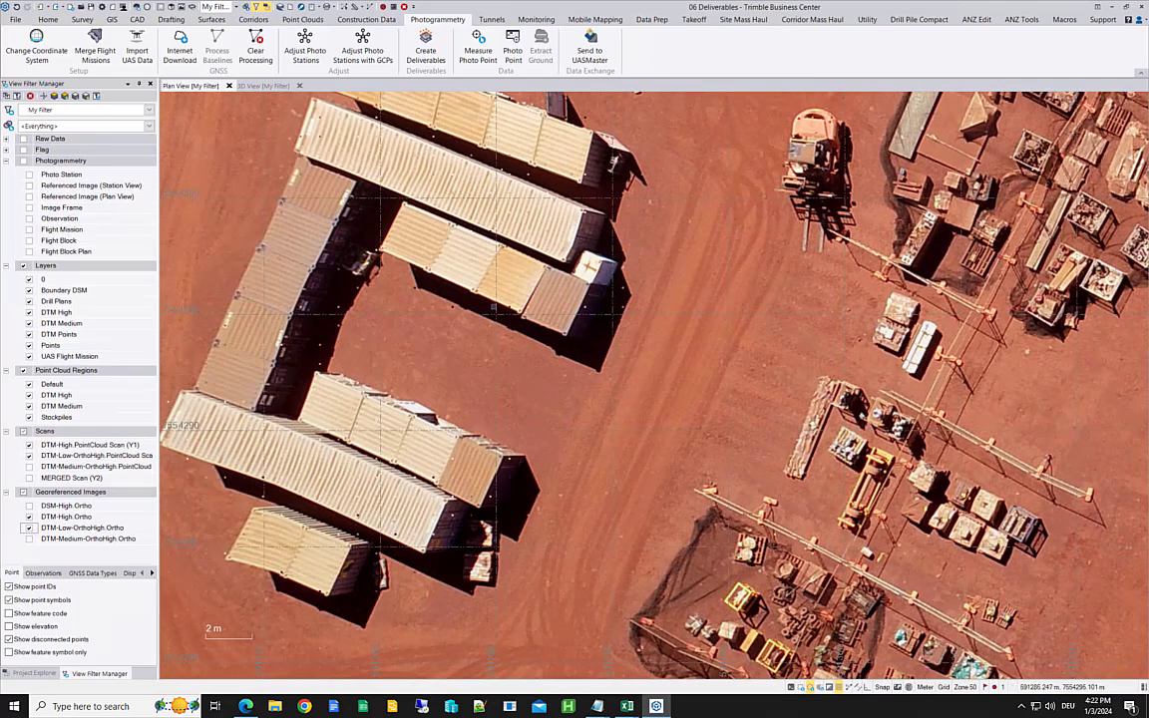
Step: Toggle the DTM-Low-OrthoHigh.Ortho image over DTM-High.Ortho at the corrugated-roof buildings to compare roof edges, leaving it shown
left_click(30, 529)
left_click(30, 529)
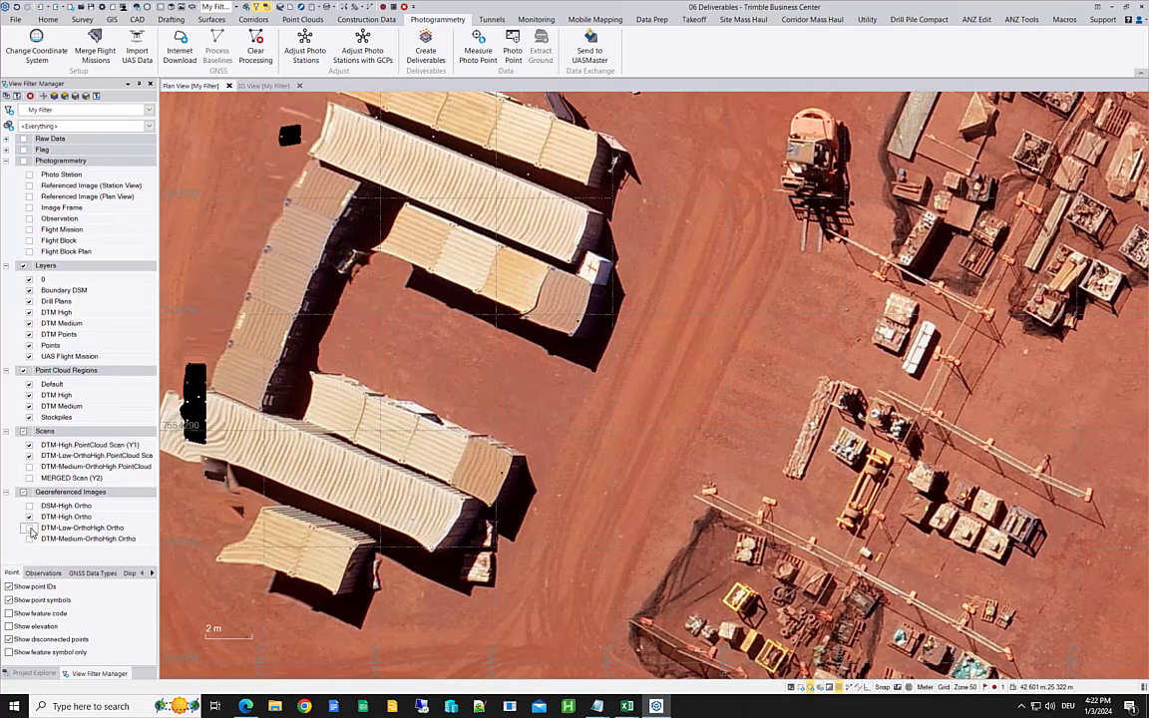
left_click(30, 528)
left_click(30, 530)
left_click(30, 530)
left_click(30, 530)
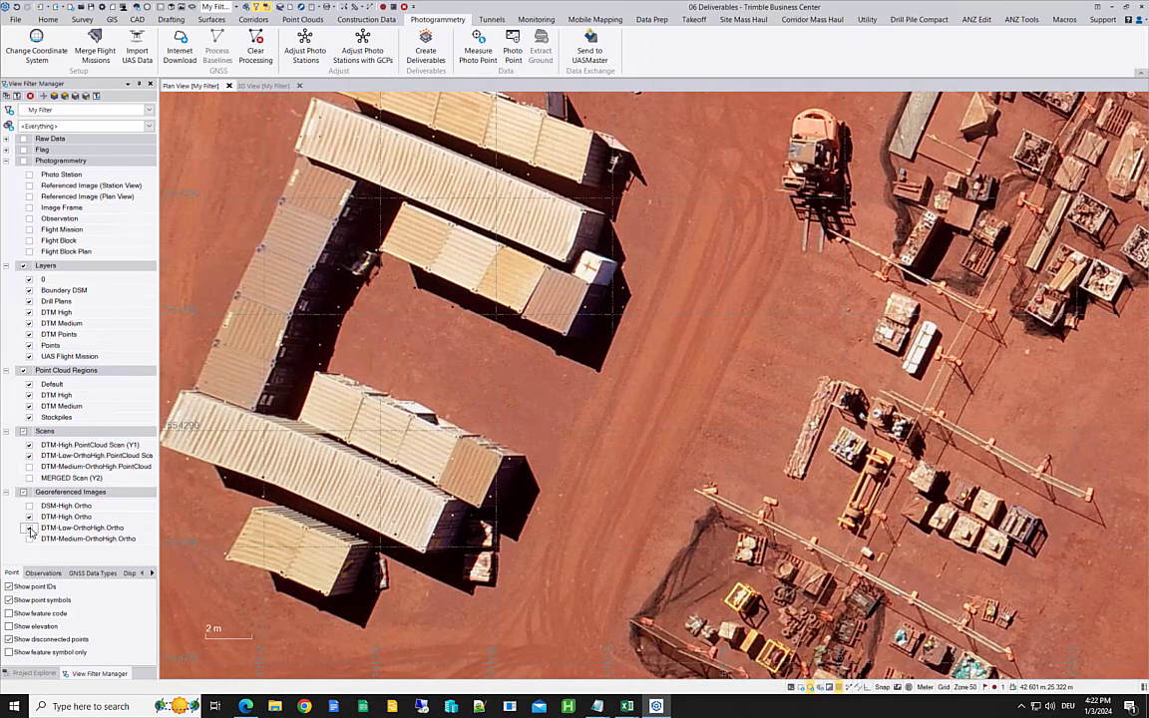
left_click(30, 529)
left_click(30, 529)
Step: At the wheel loader beside the windrow, toggle the DTM-High and DTM-Low-OrthoHigh scans and orthomosaics to point them out
scroll(723, 461, "down", 2)
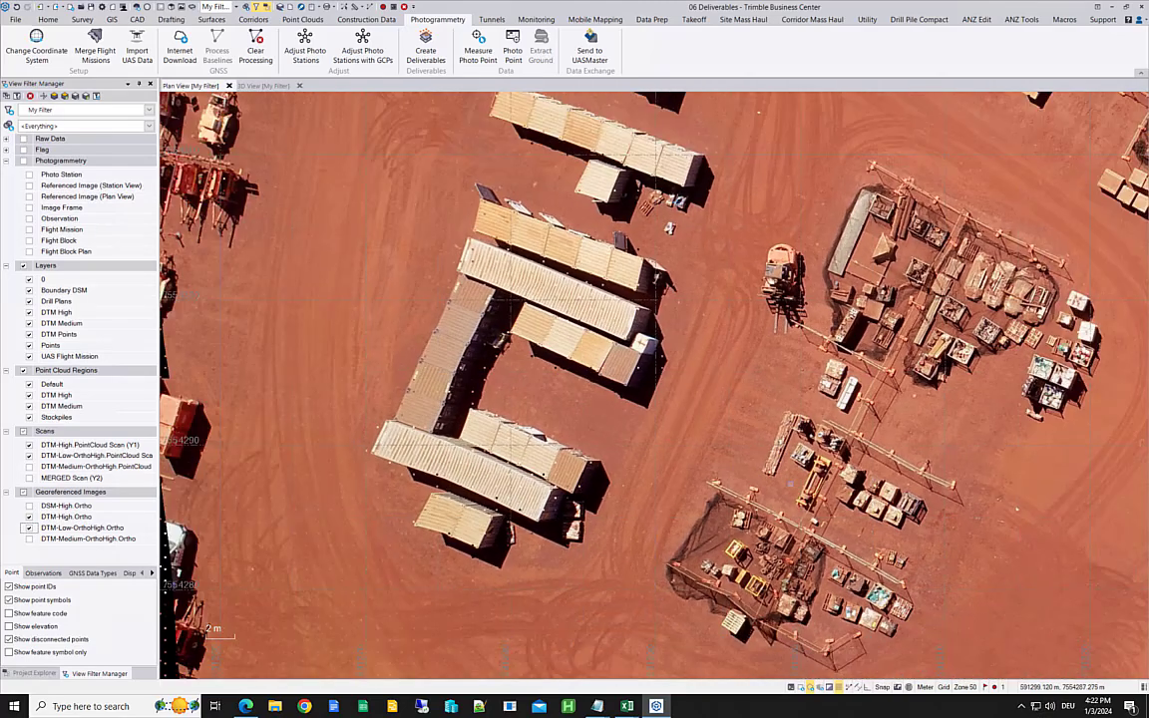
middle_click_drag(850, 498, 550, 332)
middle_click_drag(786, 445, 522, 199)
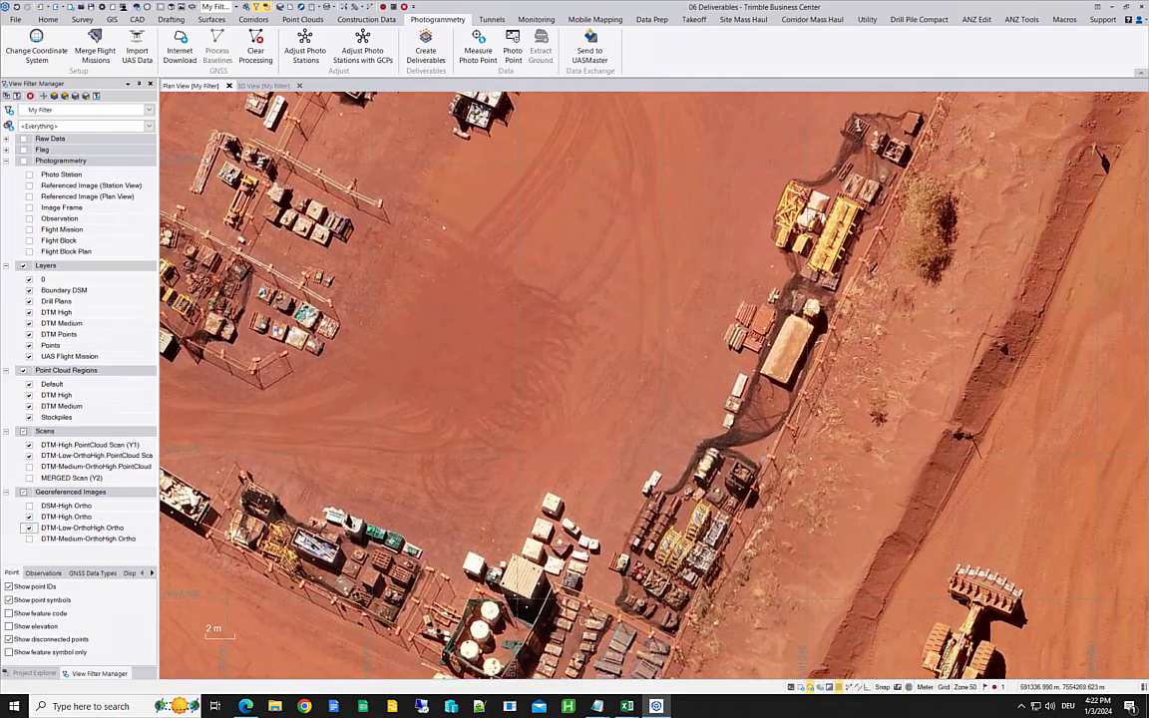
middle_click_drag(725, 403, 569, 245)
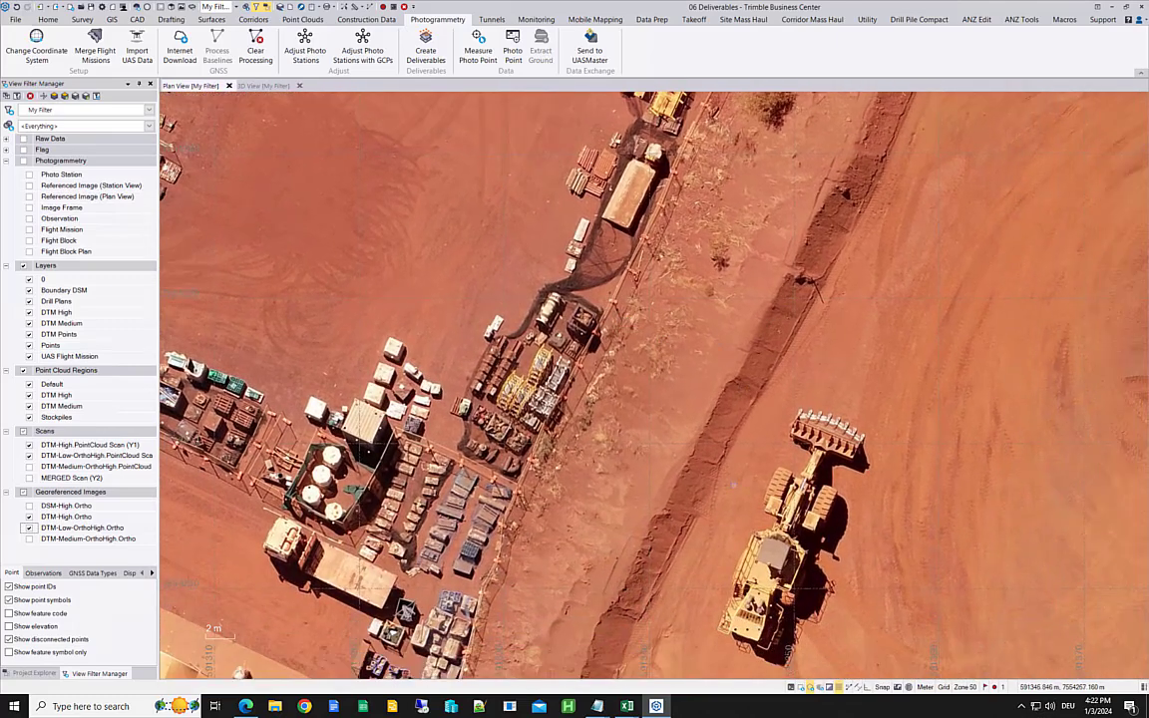
scroll(742, 506, "up", 3)
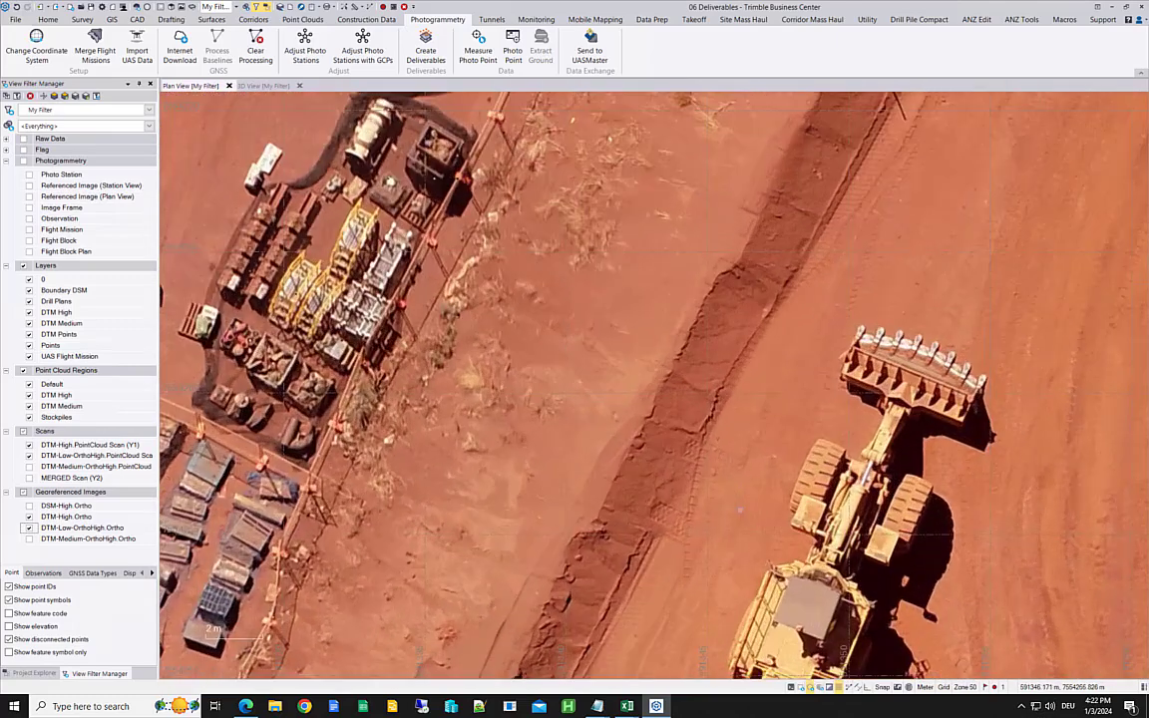
left_click(29, 456)
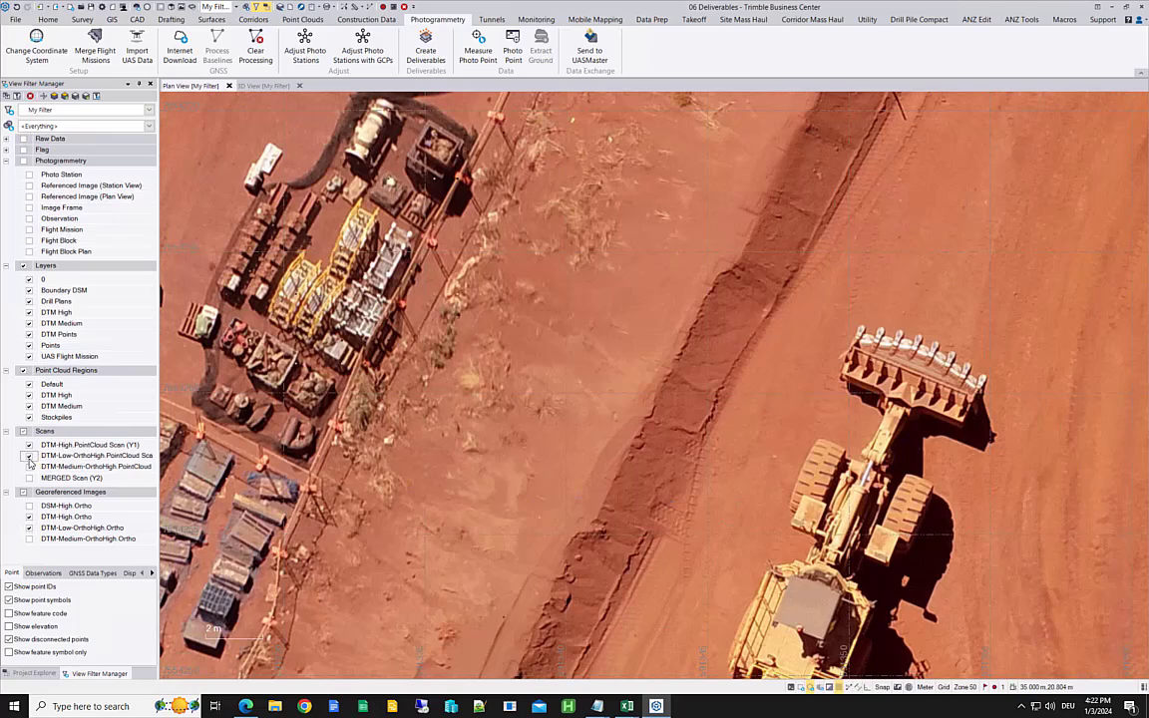
left_click(28, 445)
left_click(29, 528)
left_click(29, 517)
left_click(29, 518)
Step: Hide DTM-Low-OrthoHigh.Ortho and toggle DSM-High.Ortho over DTM-High.Ortho at the wheel loader, leaving the DSM image hidden
middle_click_drag(717, 428, 666, 288)
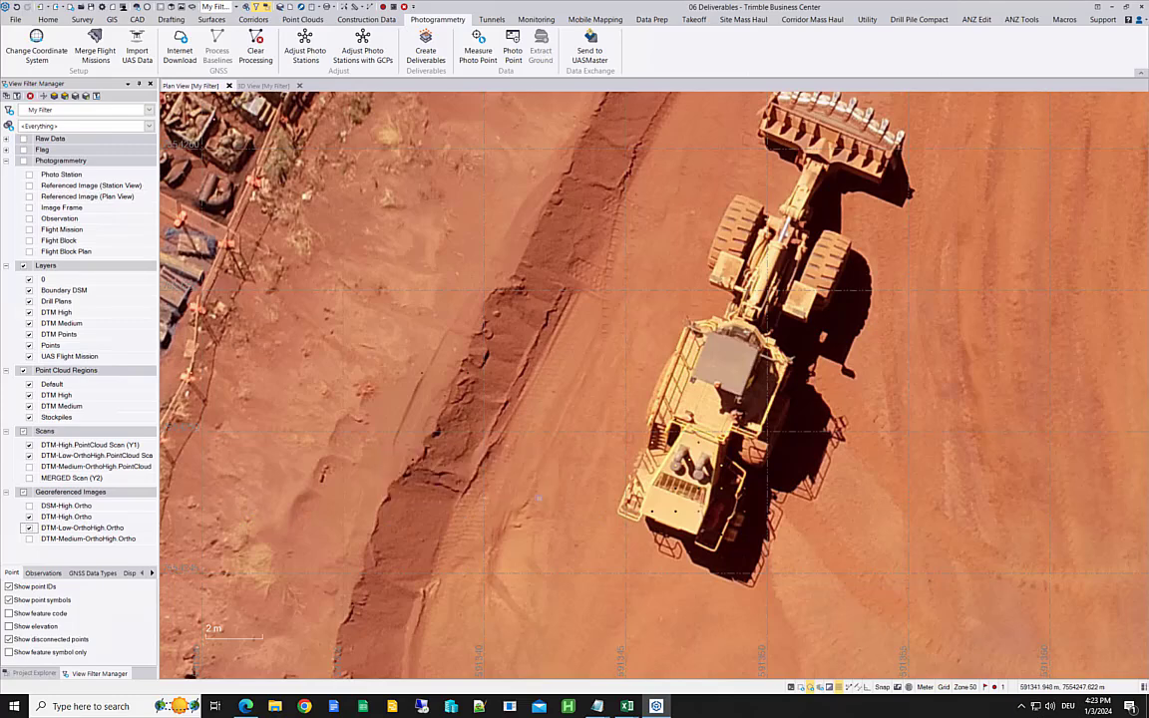
scroll(679, 466, "down", 2)
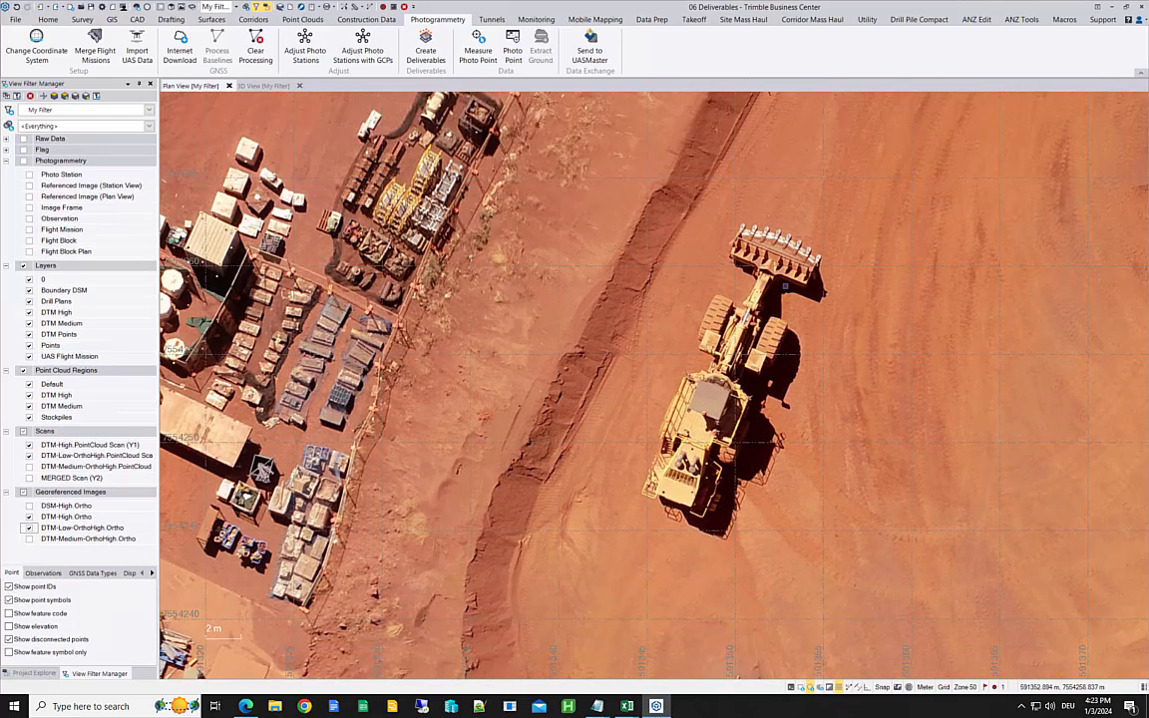
scroll(661, 445, "up", 2)
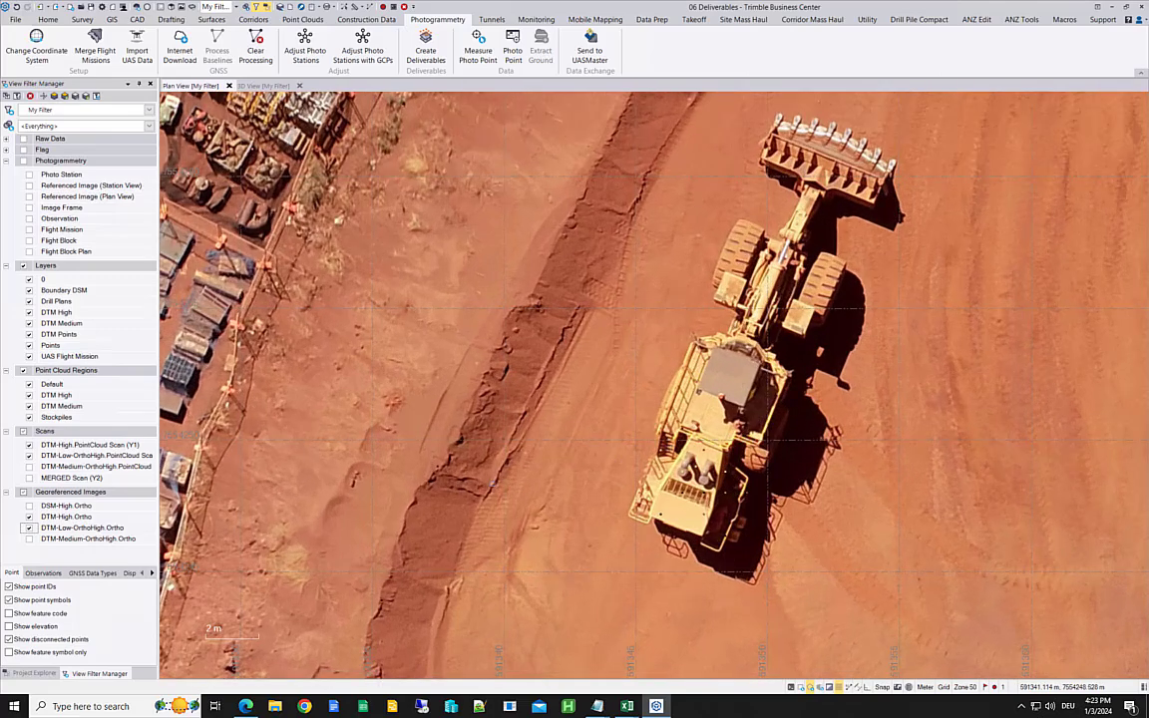
left_click(29, 527)
left_click(29, 507)
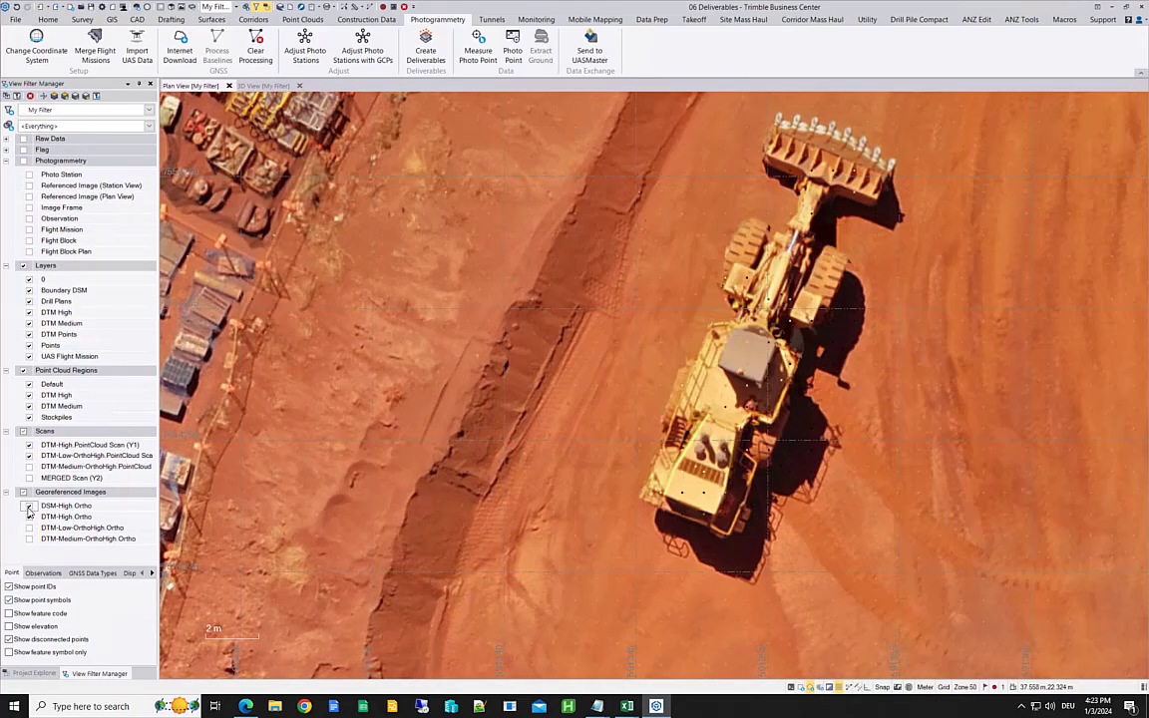
left_click(29, 506)
left_click(29, 507)
left_click(29, 506)
left_click(29, 506)
left_click(29, 506)
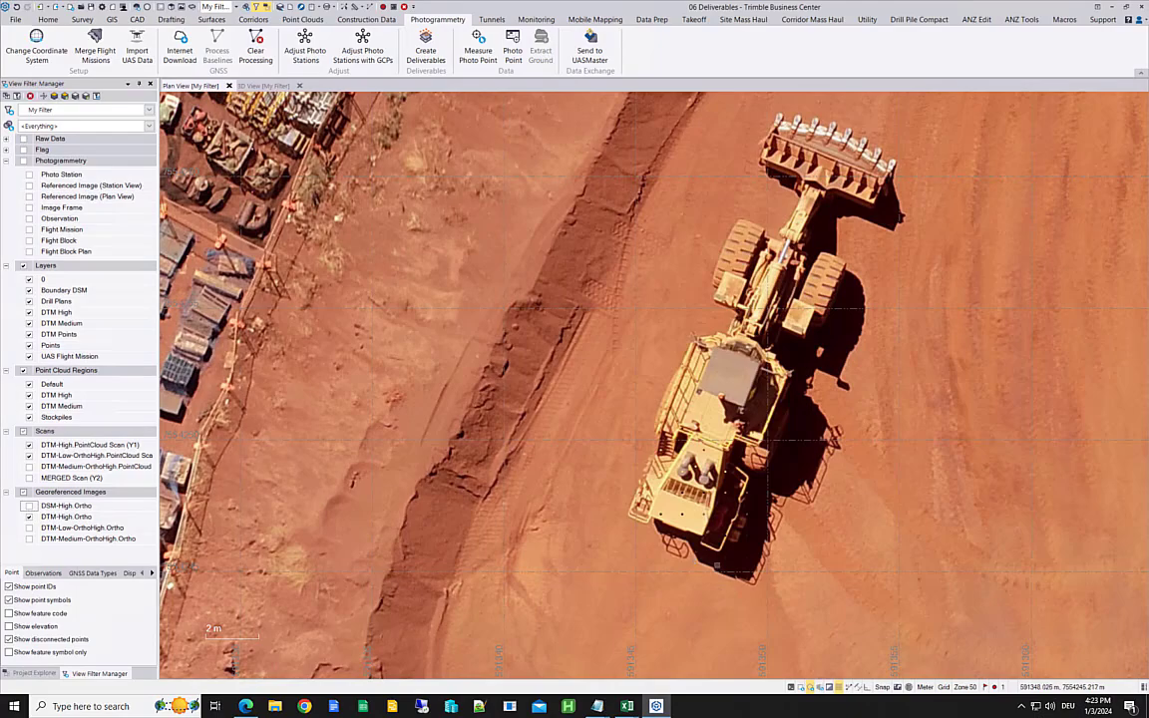
Step: Compare DSM-High.Ortho with DTM-High.Ortho around the container and white tanks by toggling the DSM image, and leave it shown
middle_click_drag(653, 487, 1099, 630)
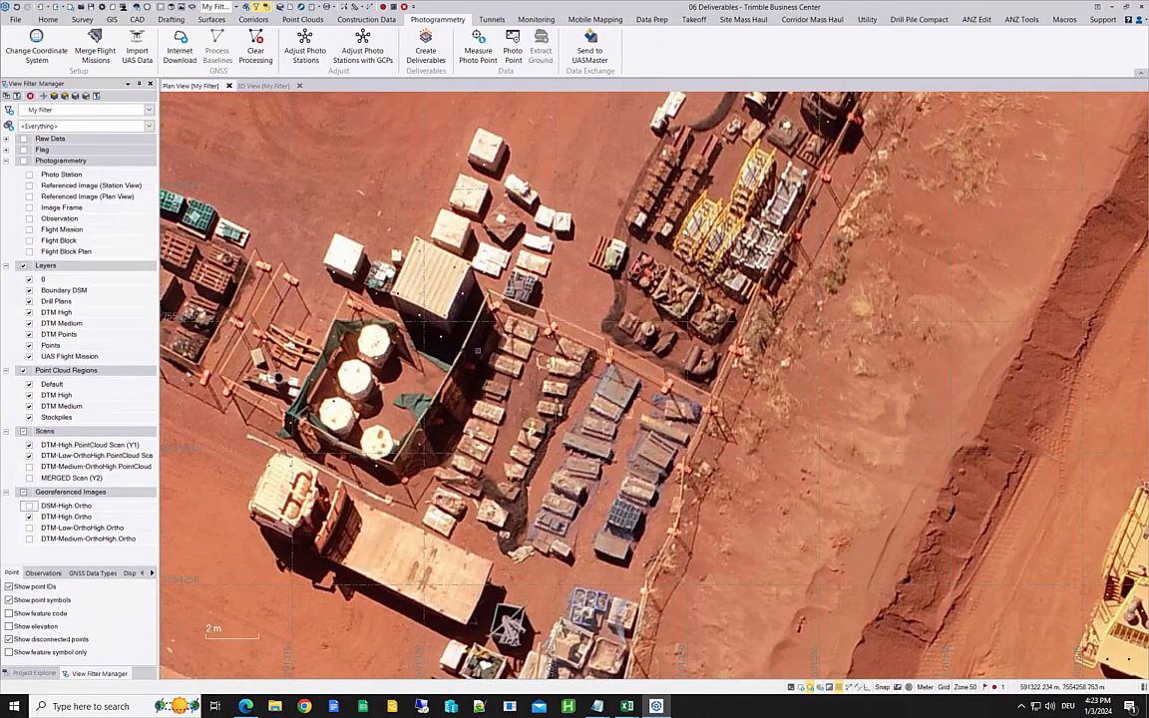
scroll(407, 136, "up", 3)
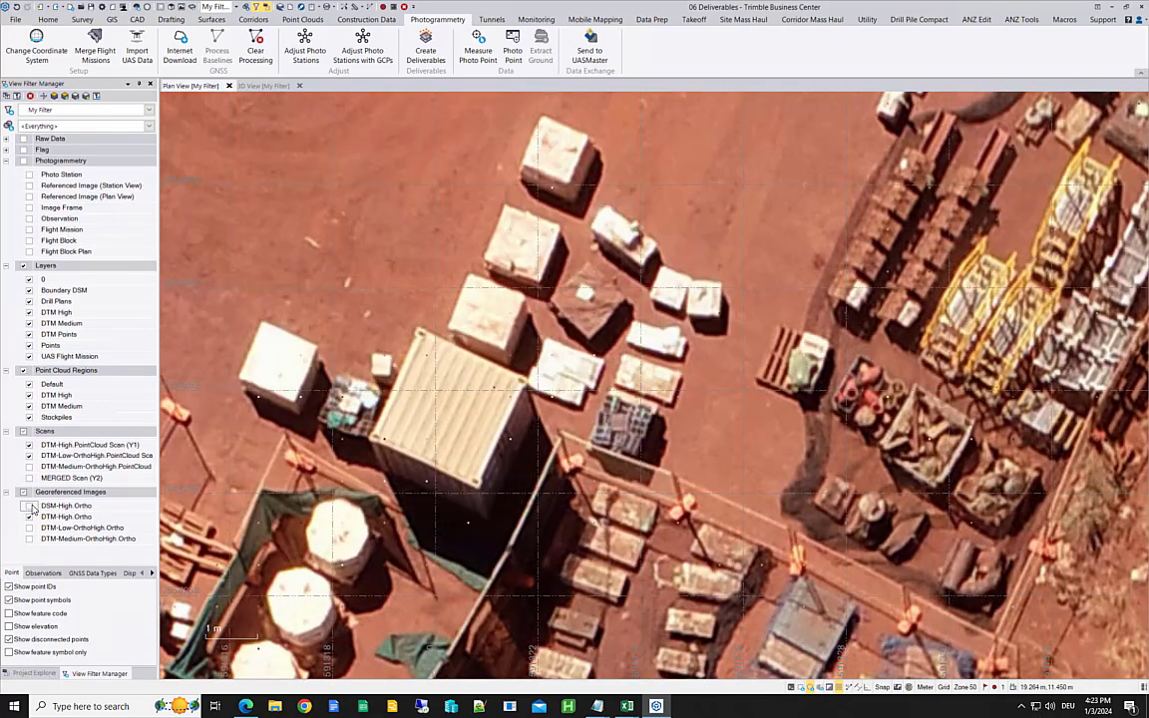
left_click(29, 506)
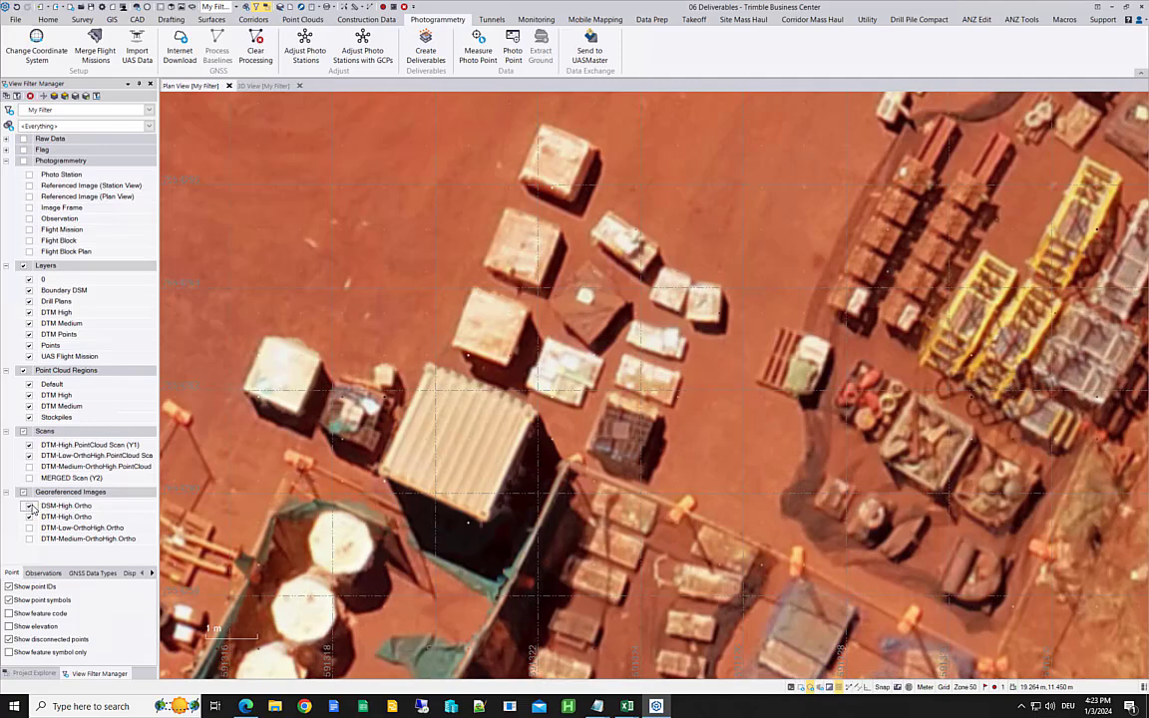
left_click(29, 507)
left_click(29, 506)
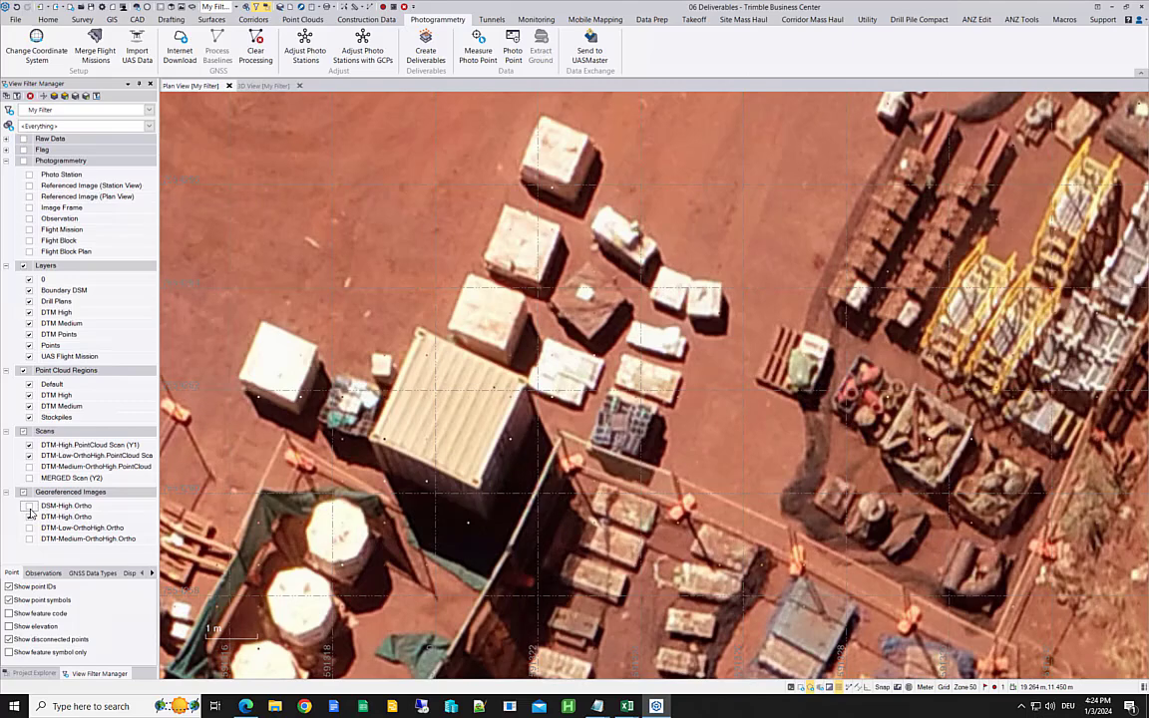
left_click(29, 506)
left_click(28, 506)
left_click(29, 506)
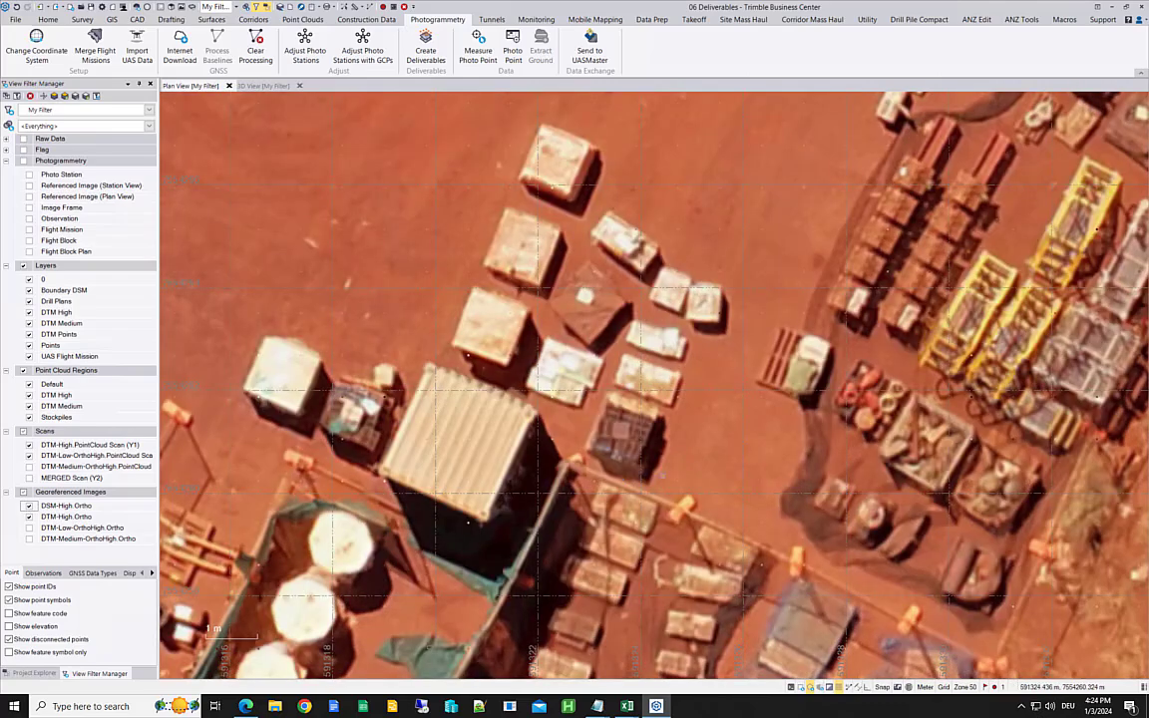
scroll(788, 499, "down", 5)
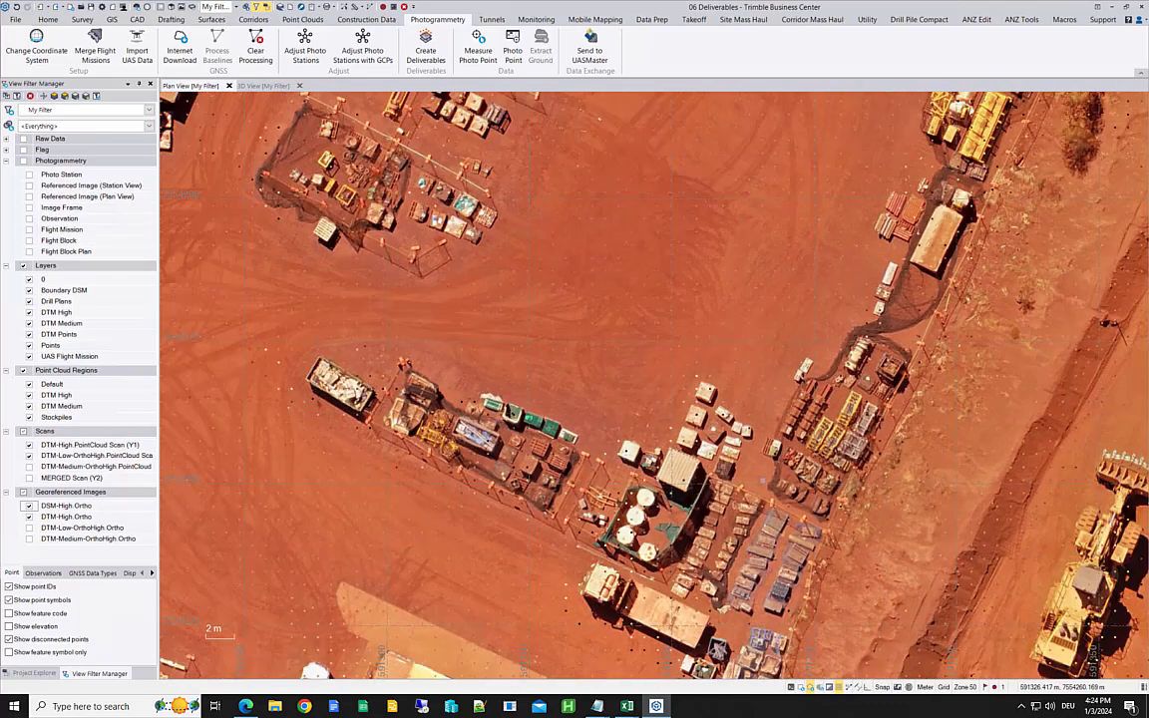
middle_click_drag(812, 438, 732, 452)
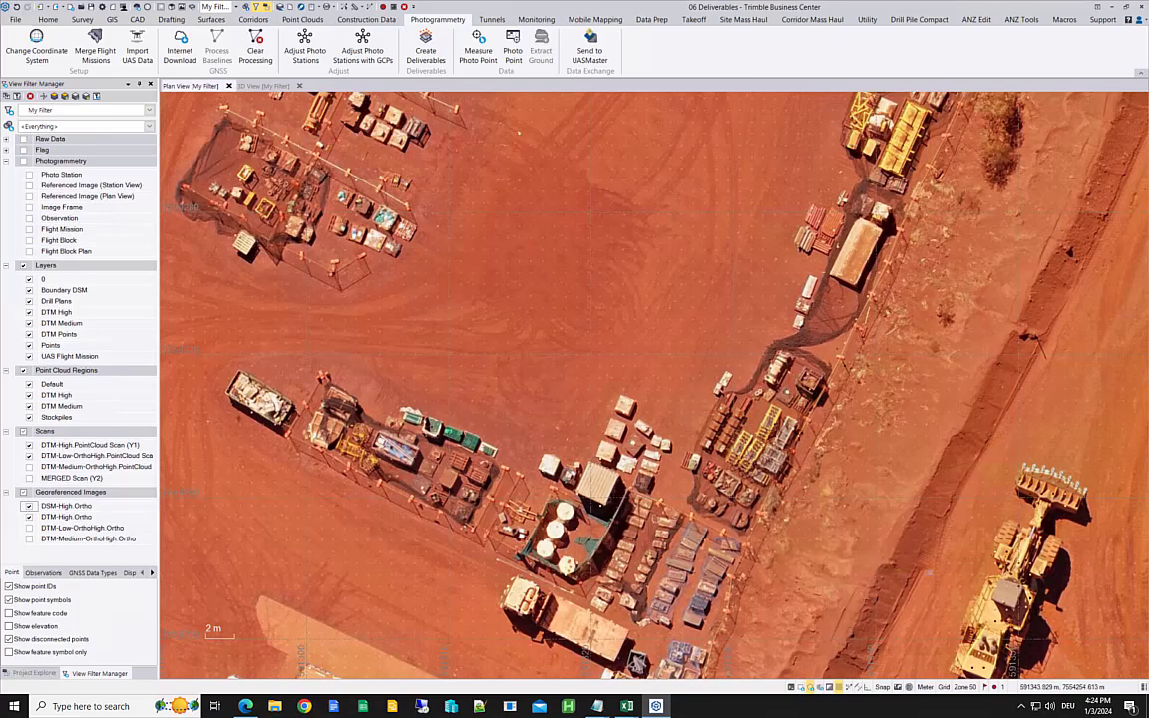
scroll(673, 613, "up", 2)
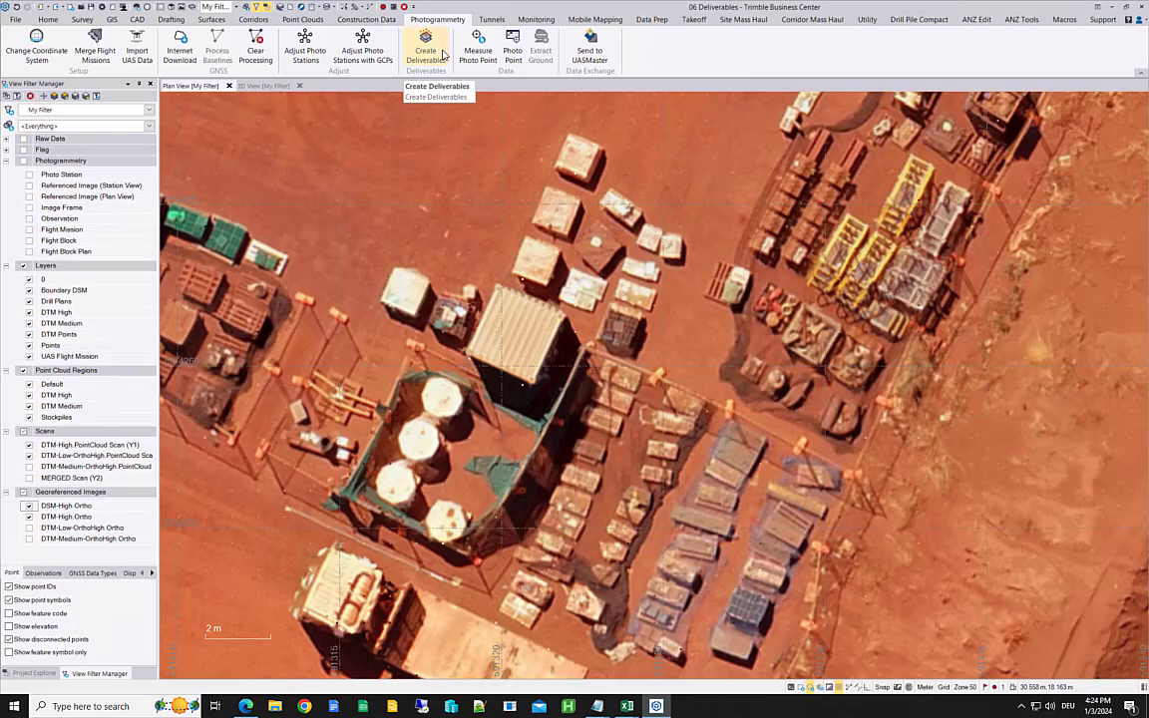
Step: Open Create Deliverables for the UAS Flight Mission, review the orthomosaic resolution presets and choose High (0.0300 m/pixel)
left_click(443, 55)
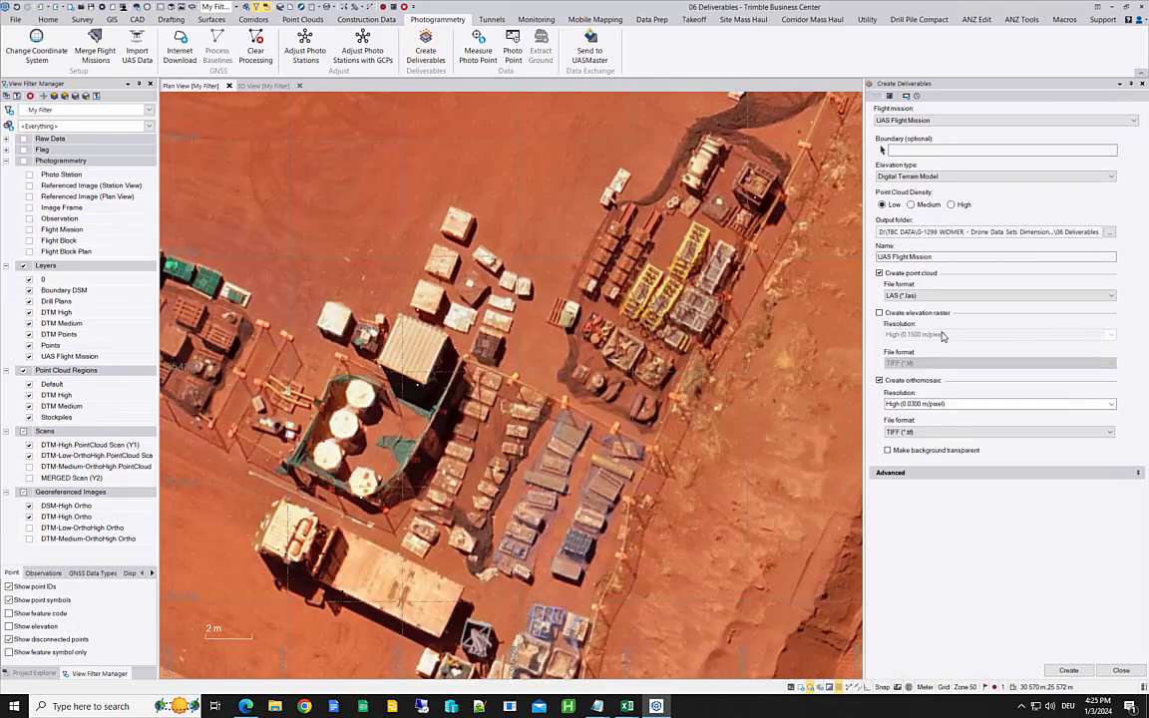
left_click(1111, 405)
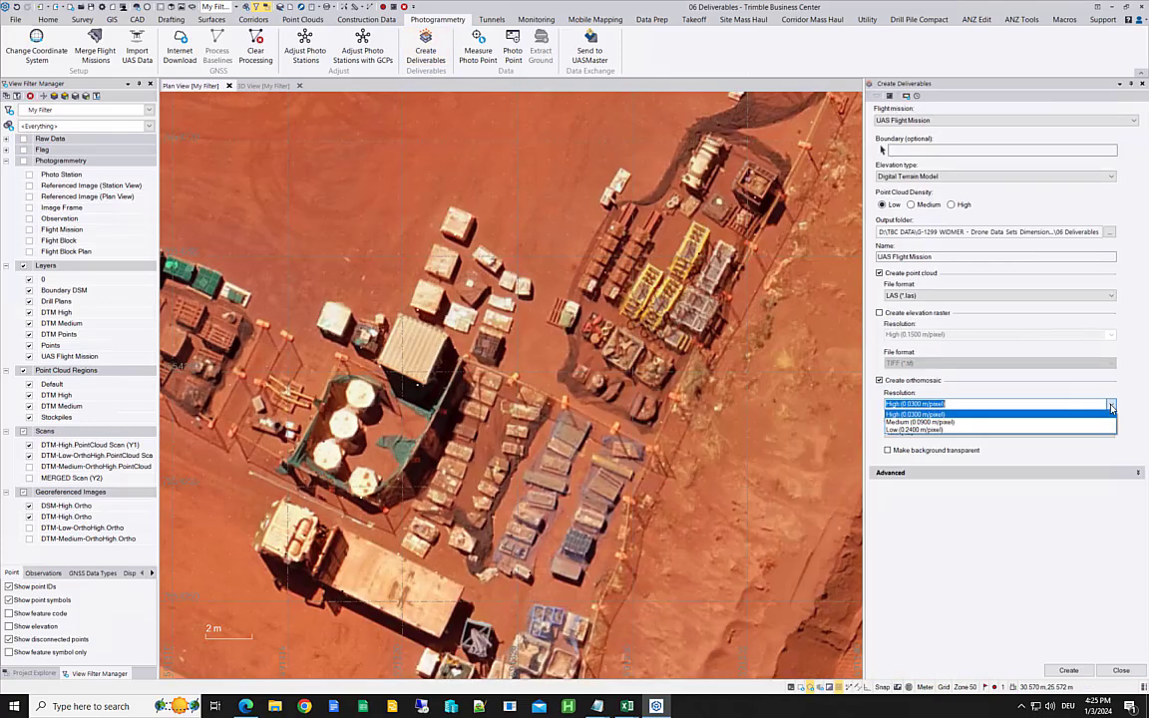
left_click(1111, 408)
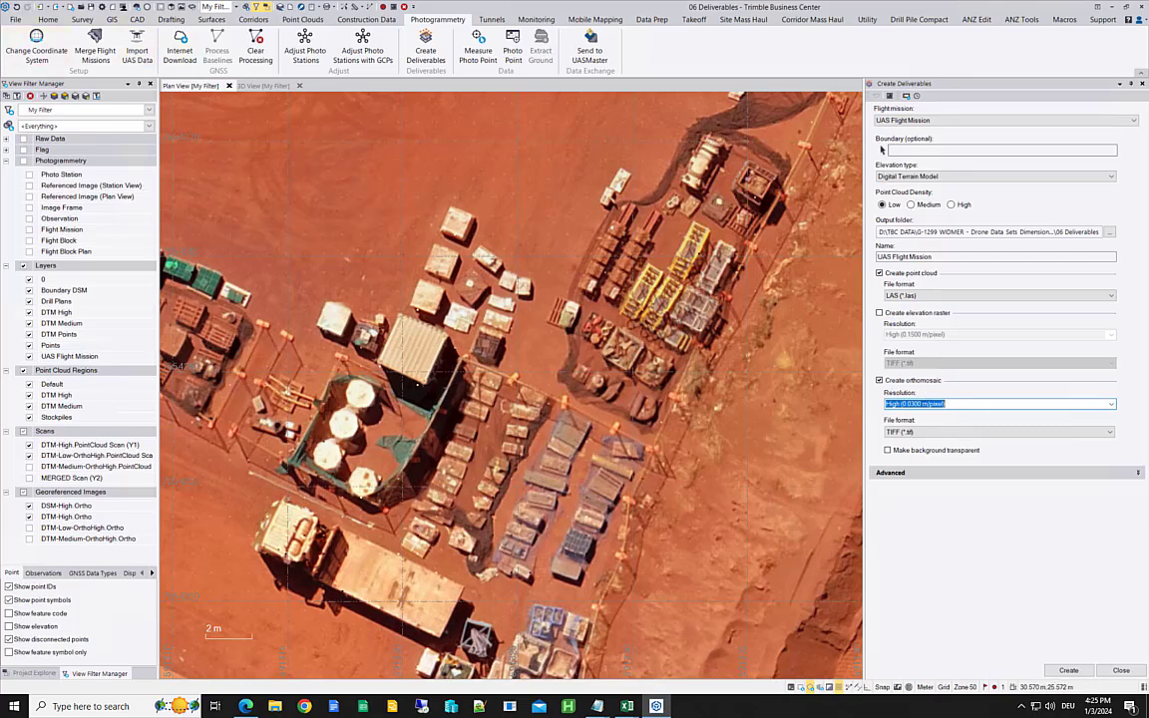
type("0.0300 m/pixel")
left_click(1111, 404)
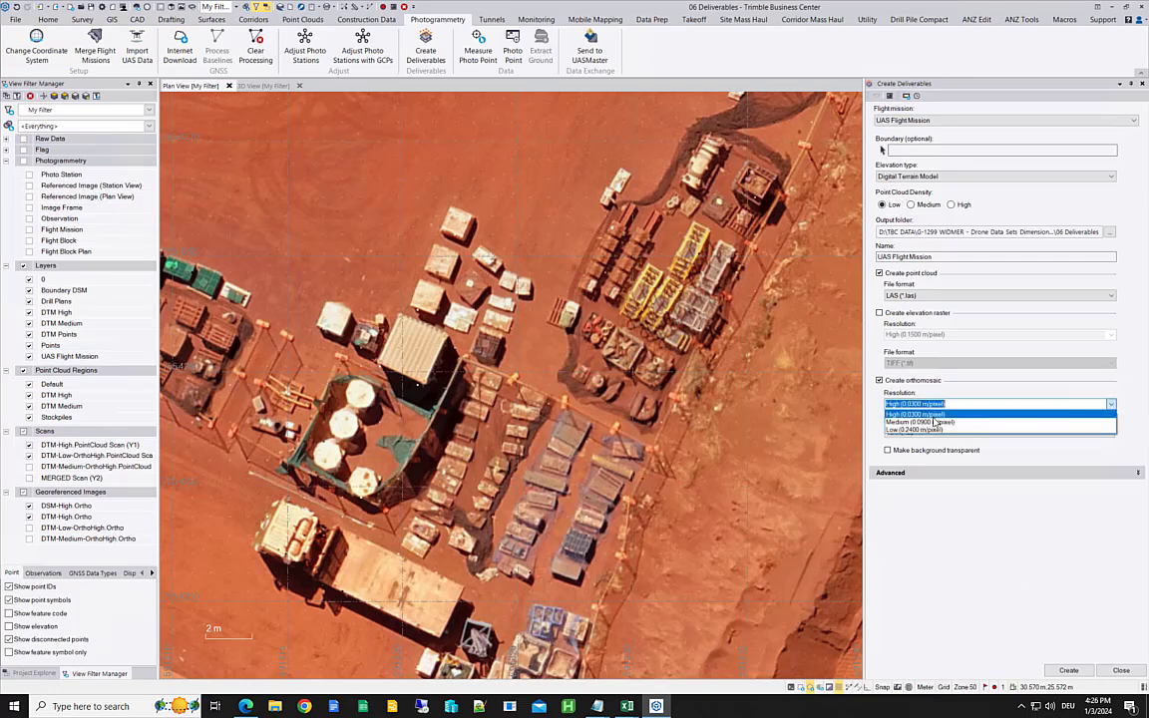
left_click(934, 417)
Step: Enter a custom orthomosaic resolution of 0.027 m/pixel and keep the point cloud density at Low
left_click(951, 406)
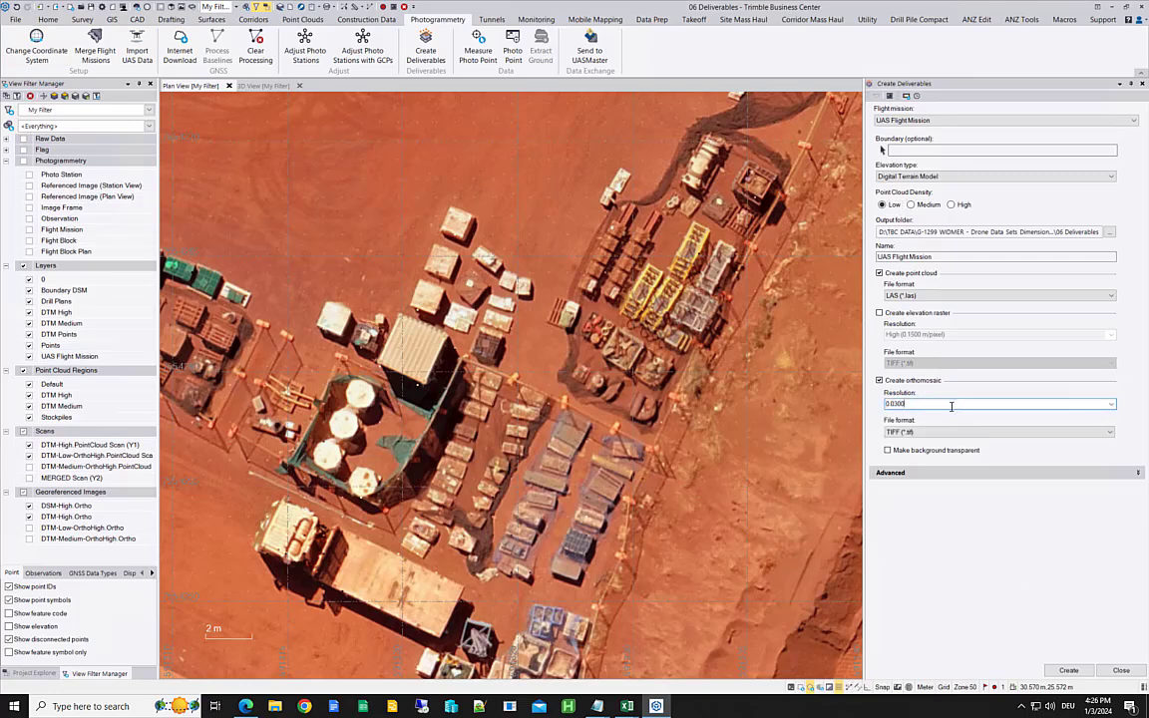
key("BackSpace")
key("BackSpace")
key("BackSpace")
type("27")
left_click(884, 205)
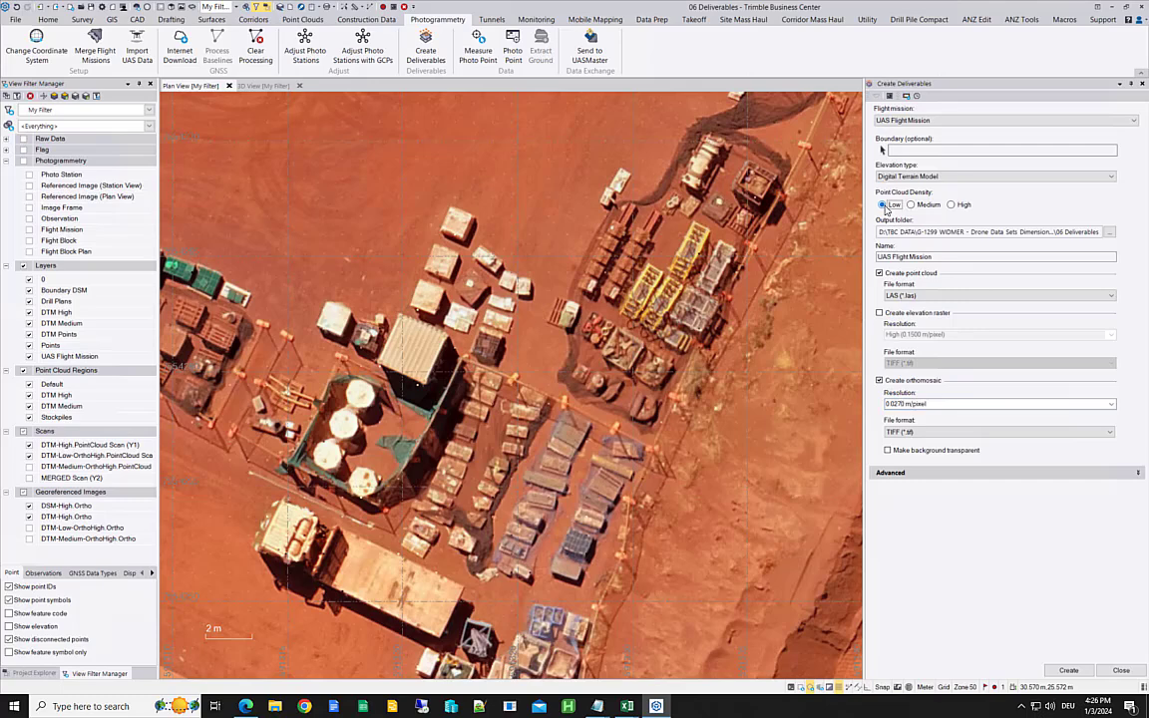
Step: Try an orthomosaic resolution of 0.01 m/pixel with Low point cloud density
left_click(943, 405)
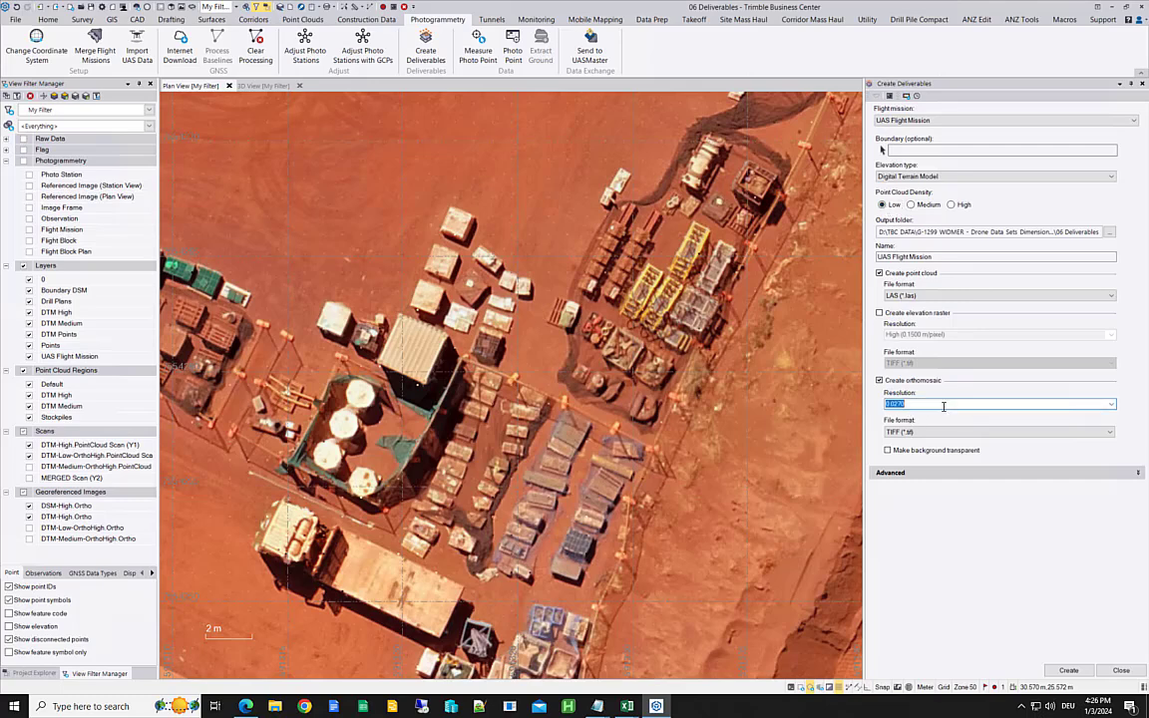
type("0.01")
left_click(881, 205)
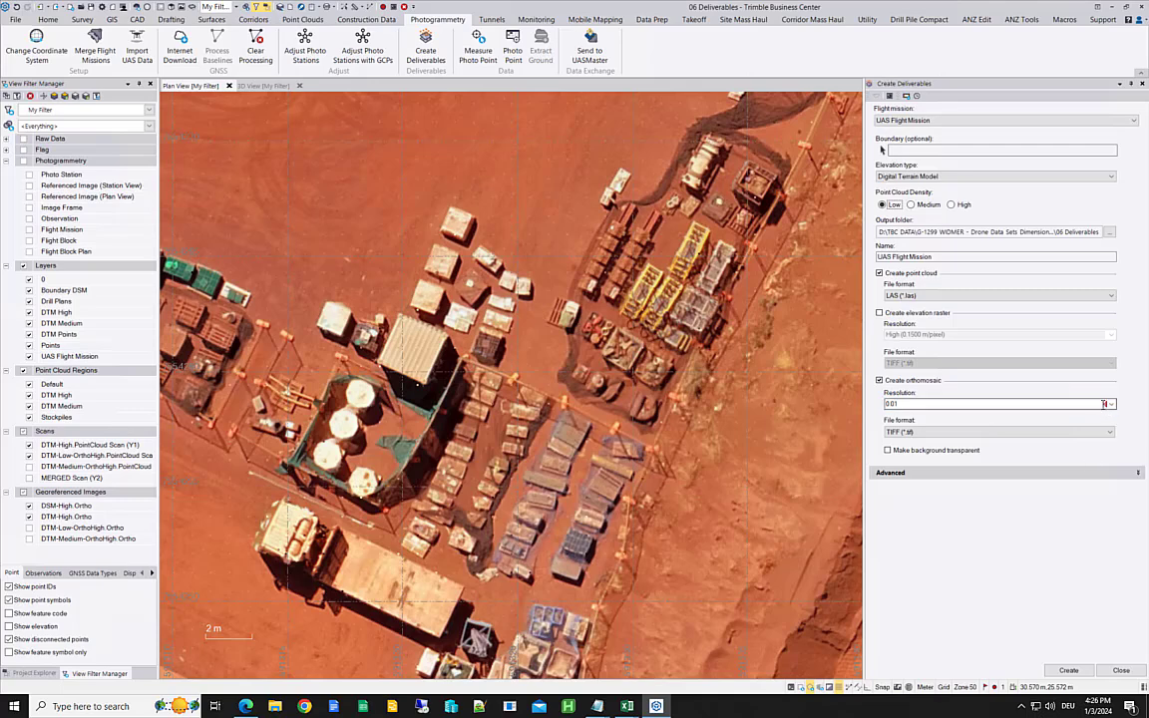
mouse_move(1106, 403)
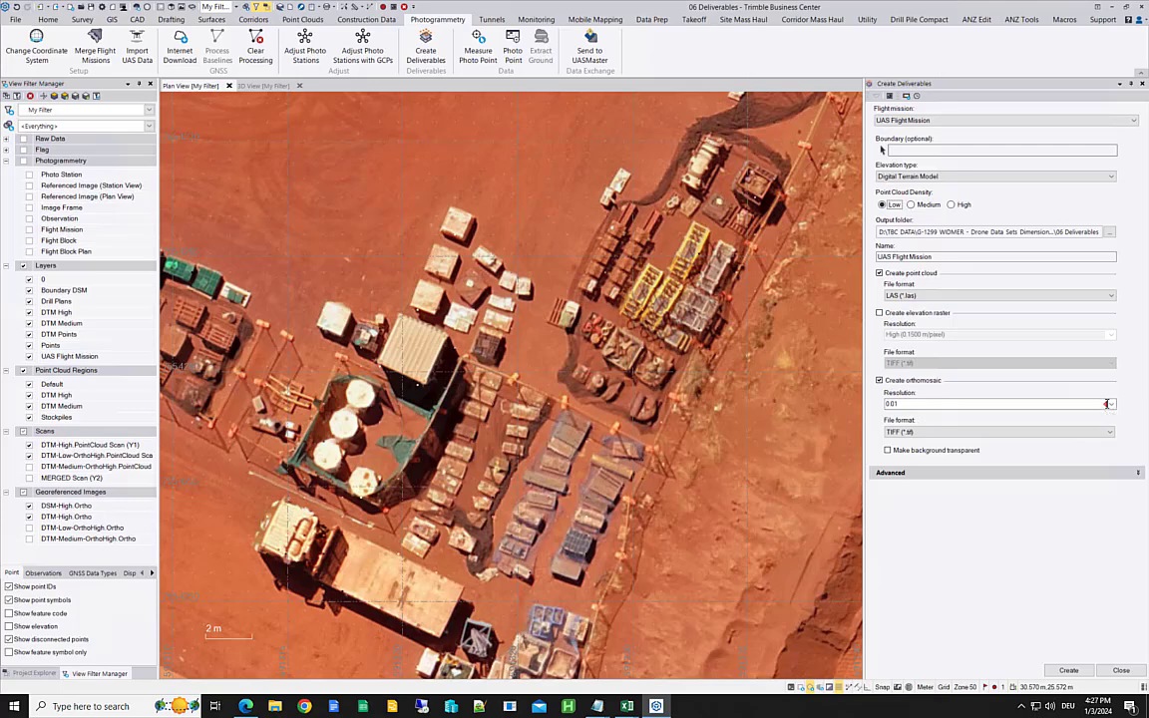
Step: Replace the orthomosaic resolution with 0.027 m/pixel
double_click(993, 403)
type("0.0")
type("27")
Step: Change the elevation type to Digital Surface Model and the point cloud density to High
left_click(1115, 179)
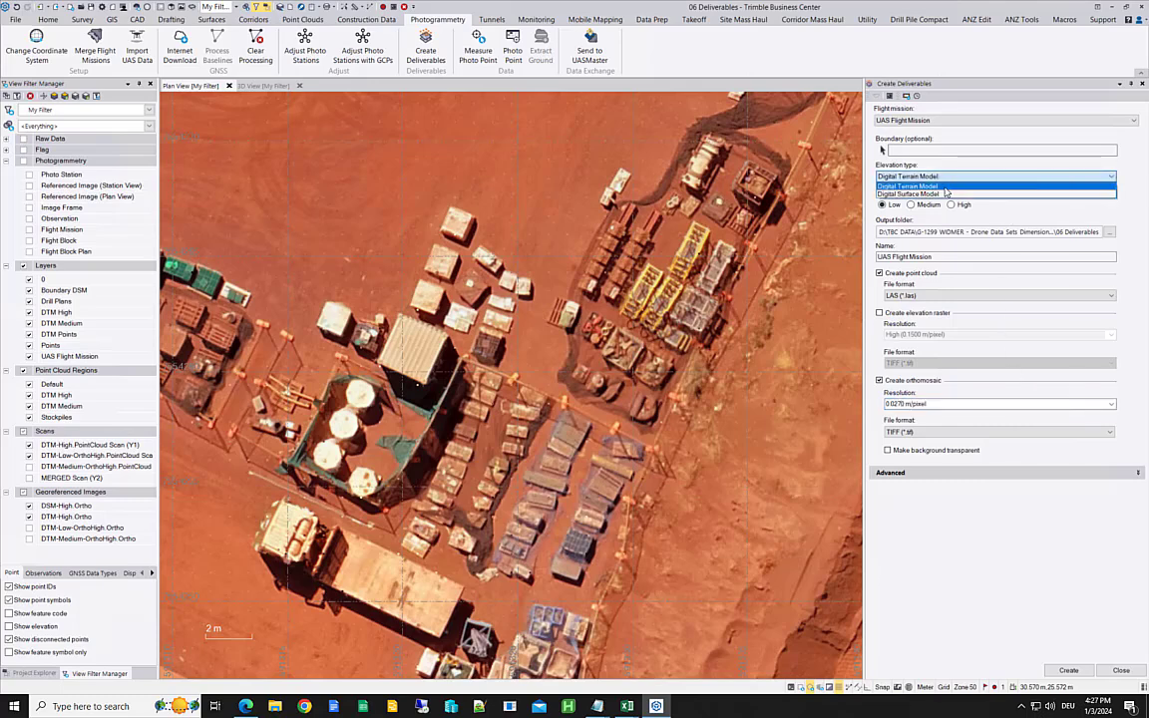
left_click(959, 188)
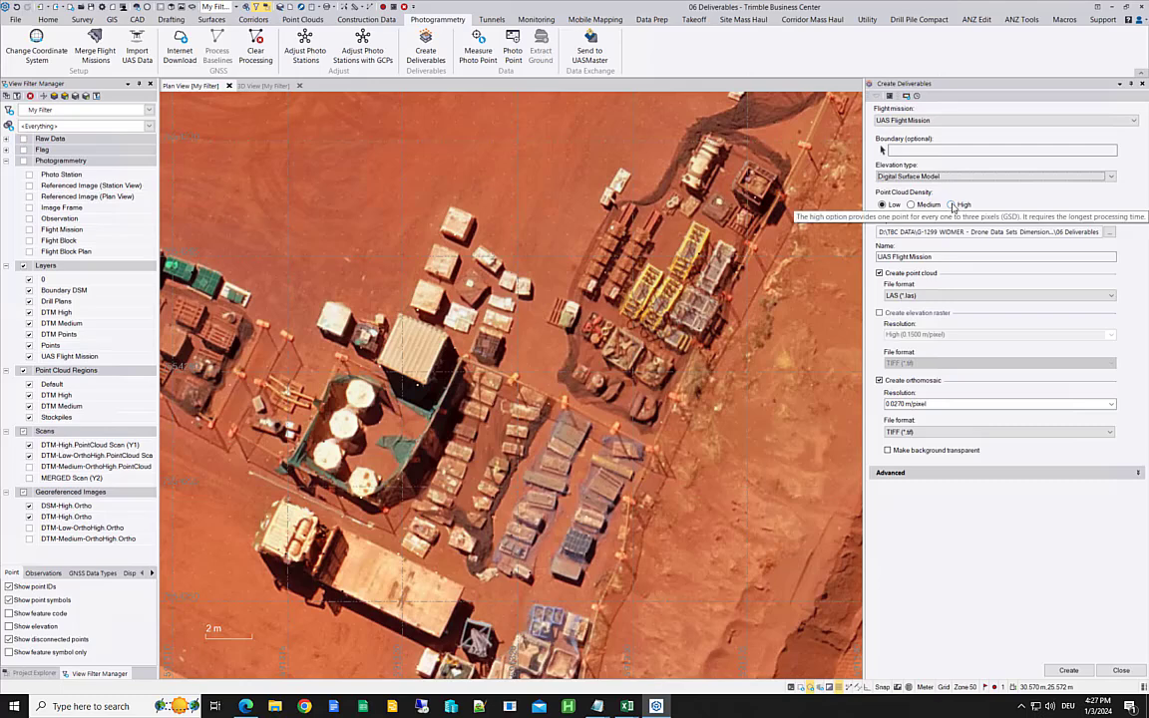
left_click(961, 206)
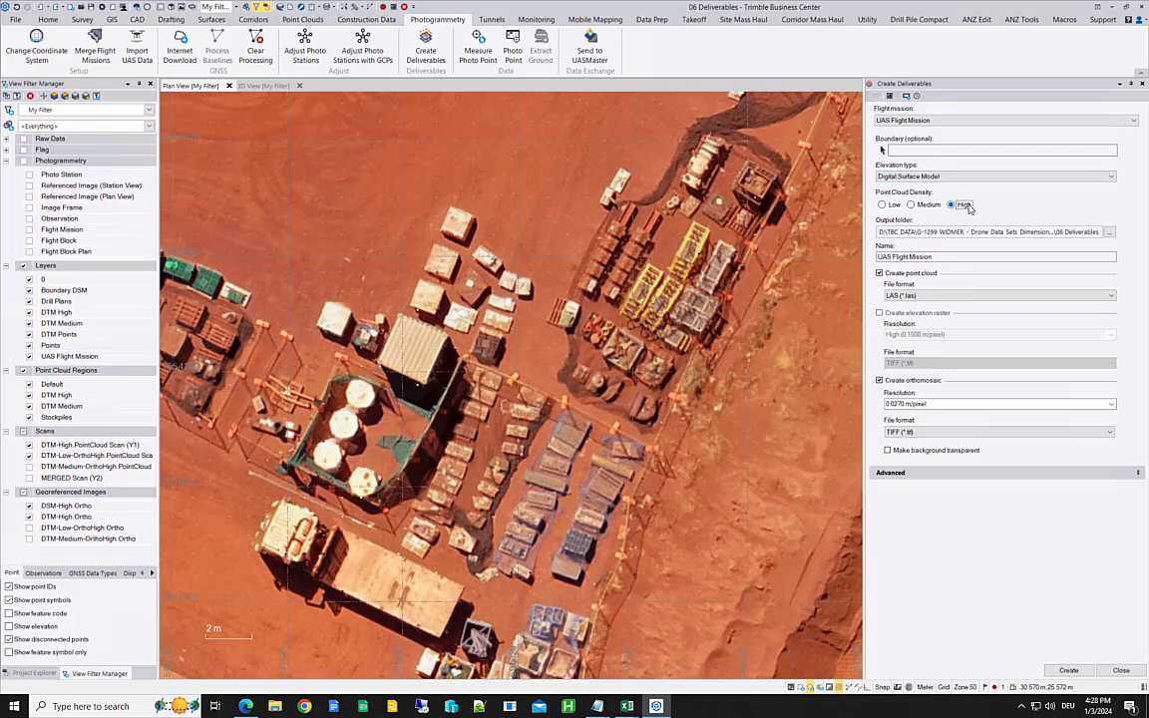
Step: Try Medium point cloud density with a custom orthomosaic resolution of 0.054 m/pixel
left_click(883, 204)
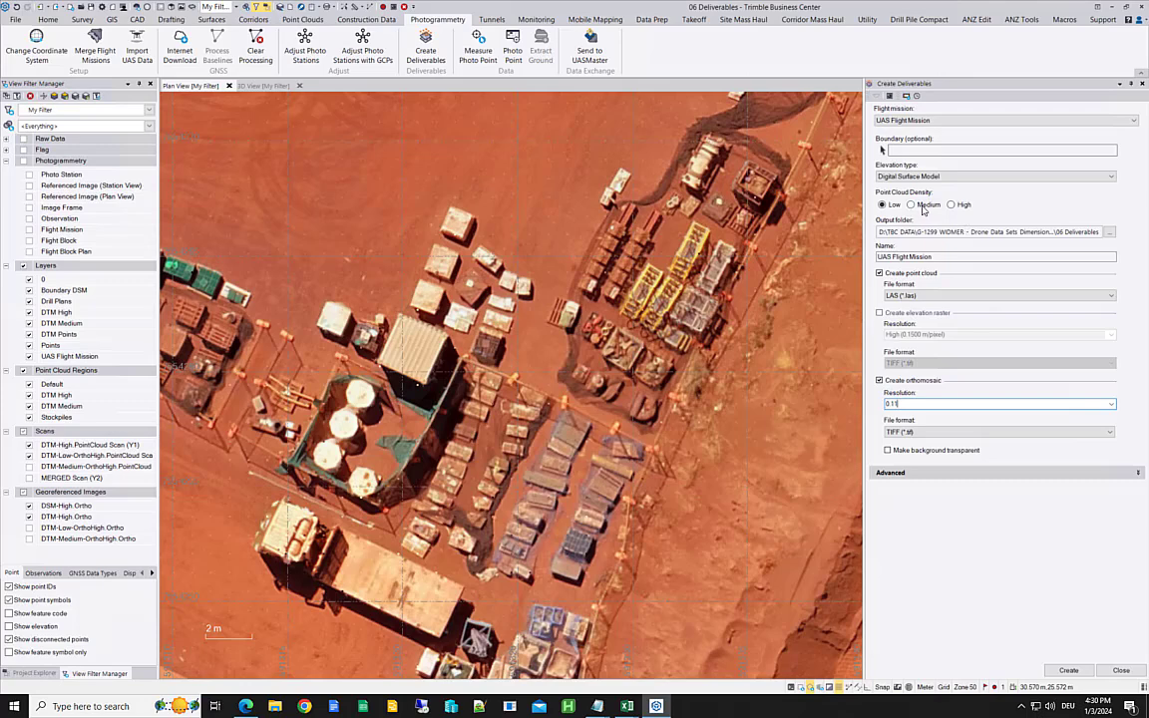
left_click(923, 205)
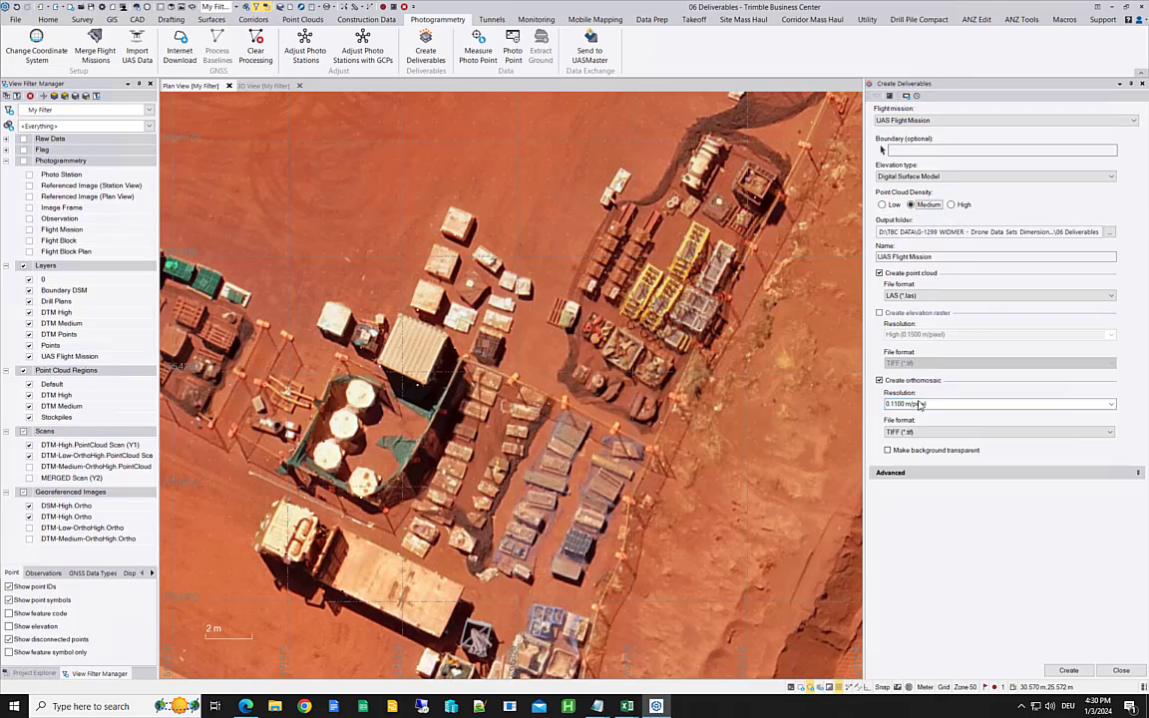
left_click(1111, 404)
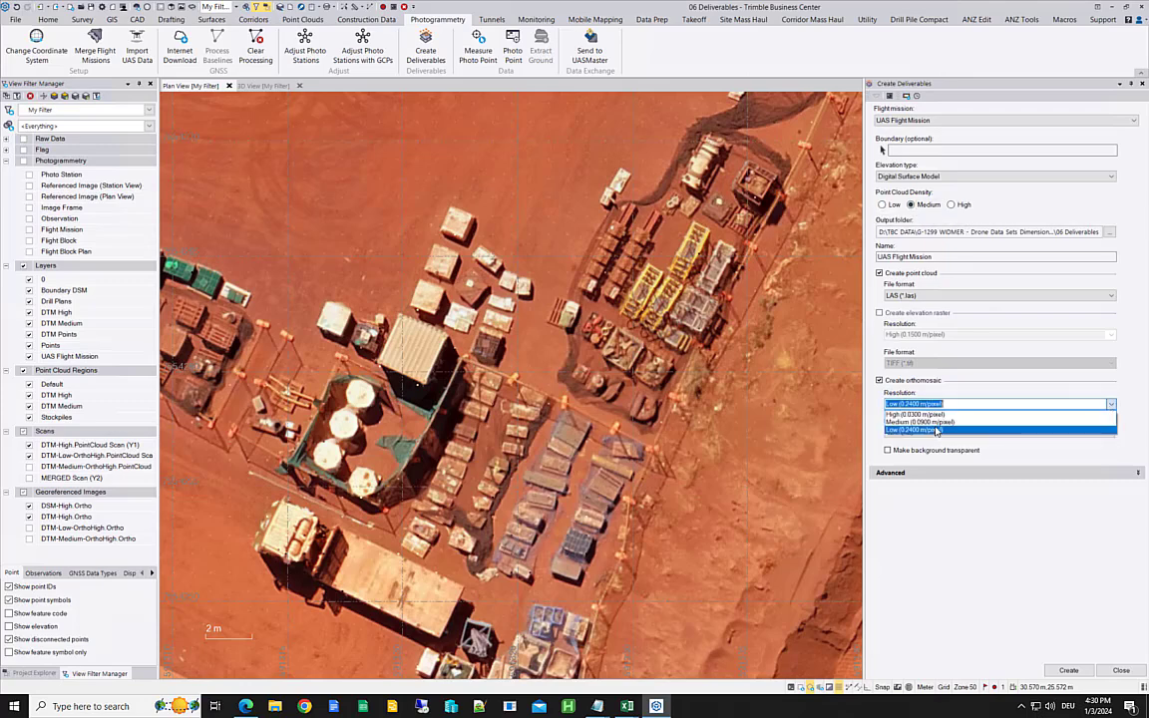
left_click(942, 421)
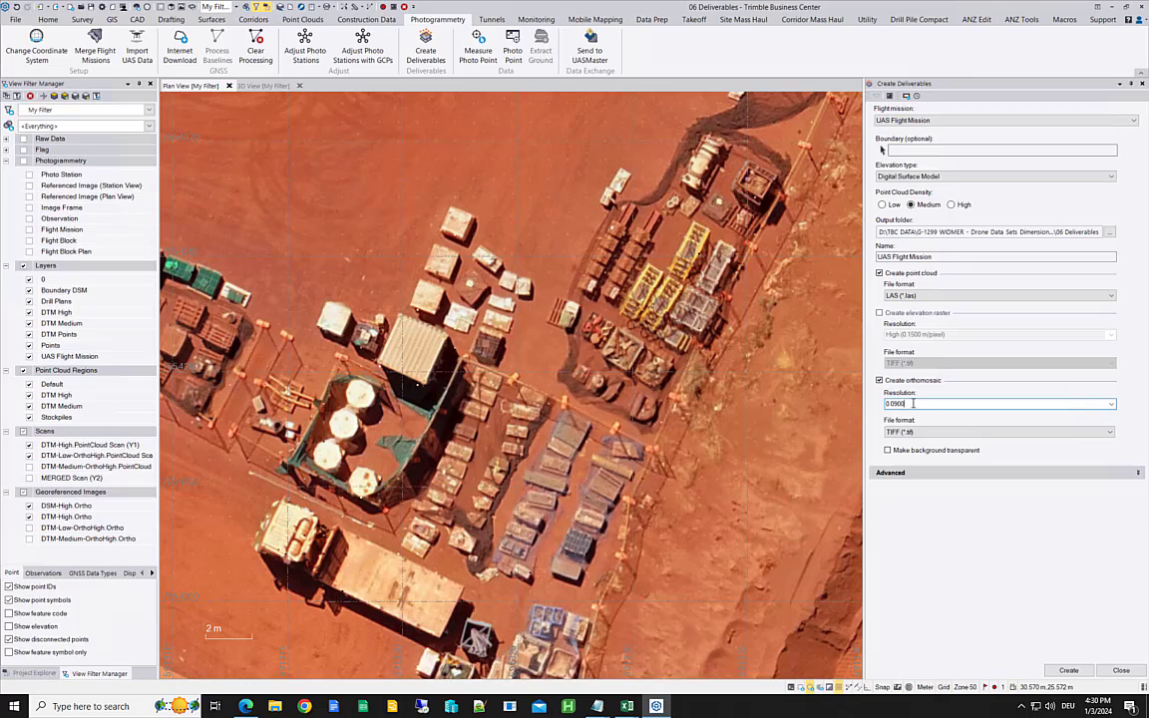
key("BackSpace")
key("BackSpace")
key("BackSpace")
type("54")
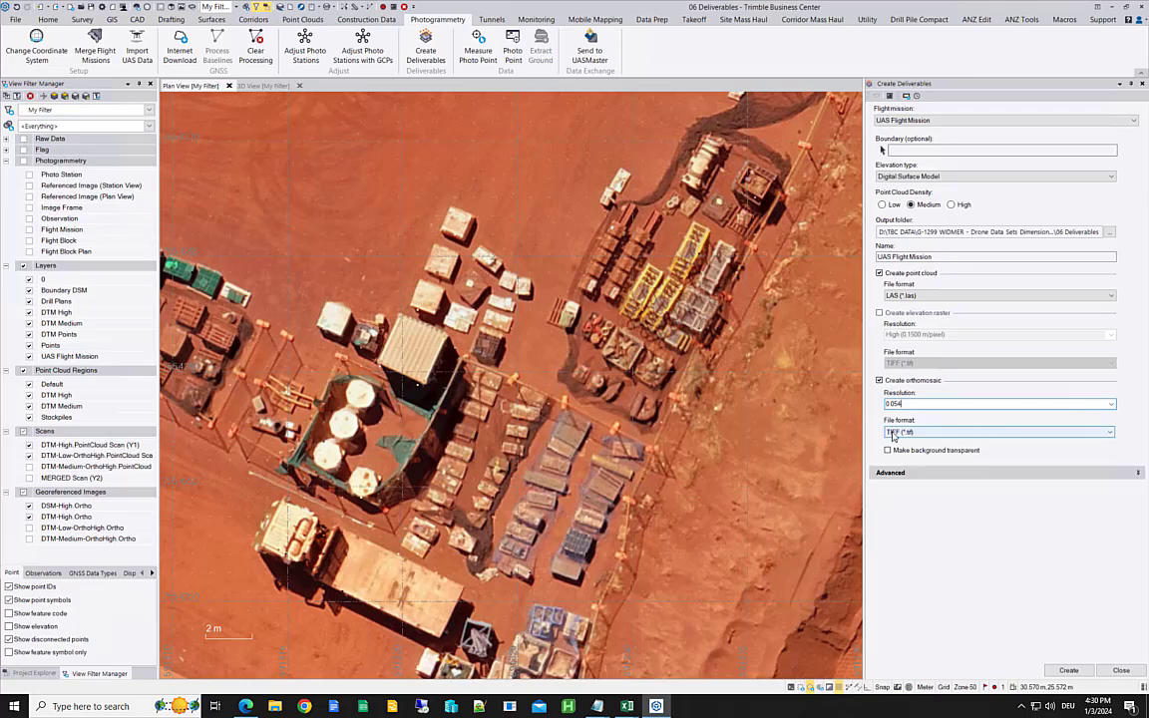
Step: Try High point cloud density with a custom orthomosaic resolution of 0.027 m/pixel
left_click(951, 204)
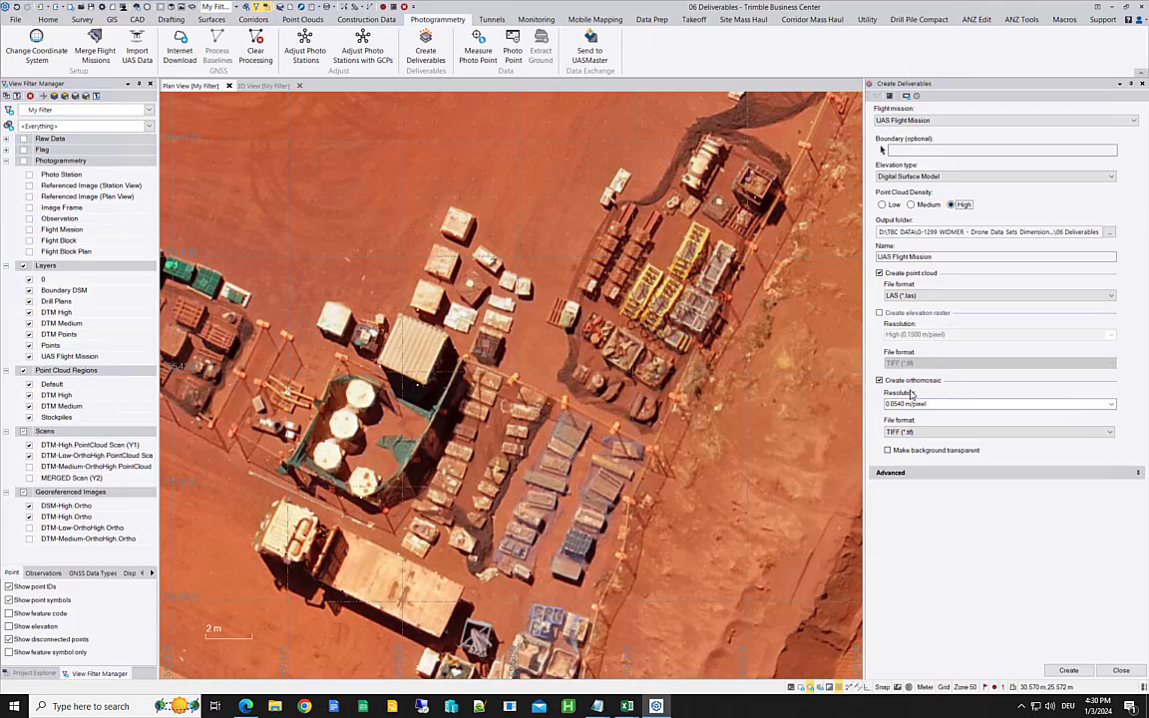
left_click(934, 403)
left_click(953, 403)
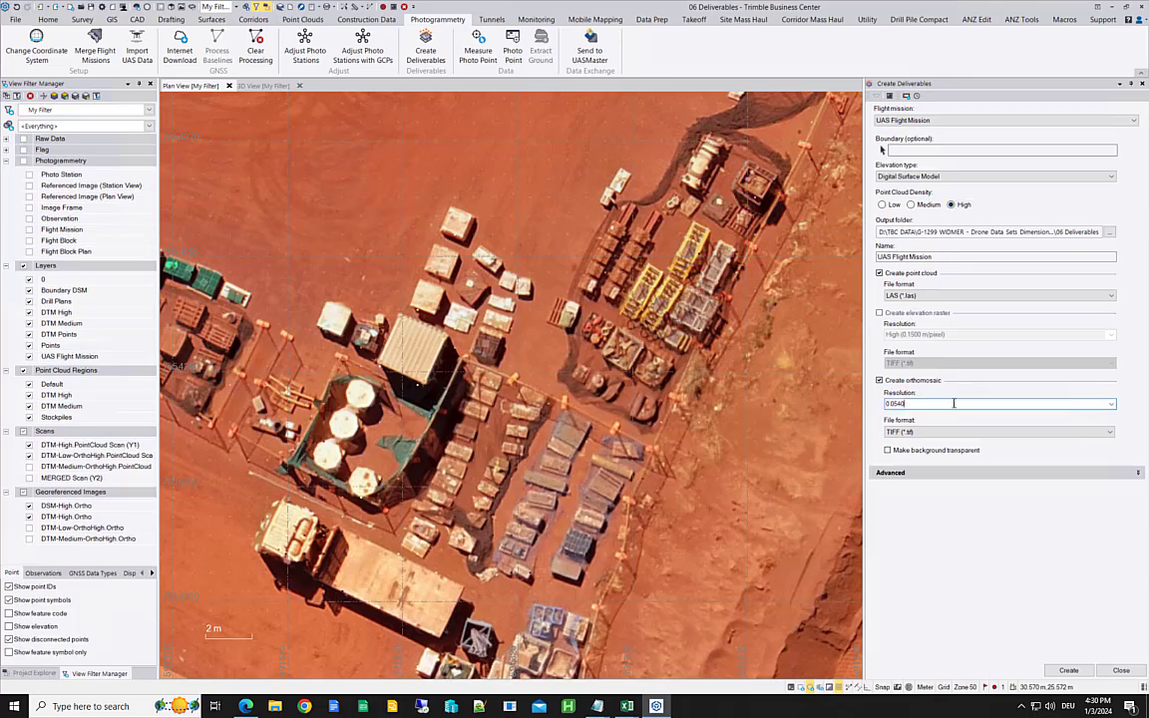
key("BackSpace")
key("BackSpace")
key("BackSpace")
type("27")
Step: Try Low point cloud density with the Low (0.2400 m/pixel) orthomosaic resolution preset
left_click(881, 204)
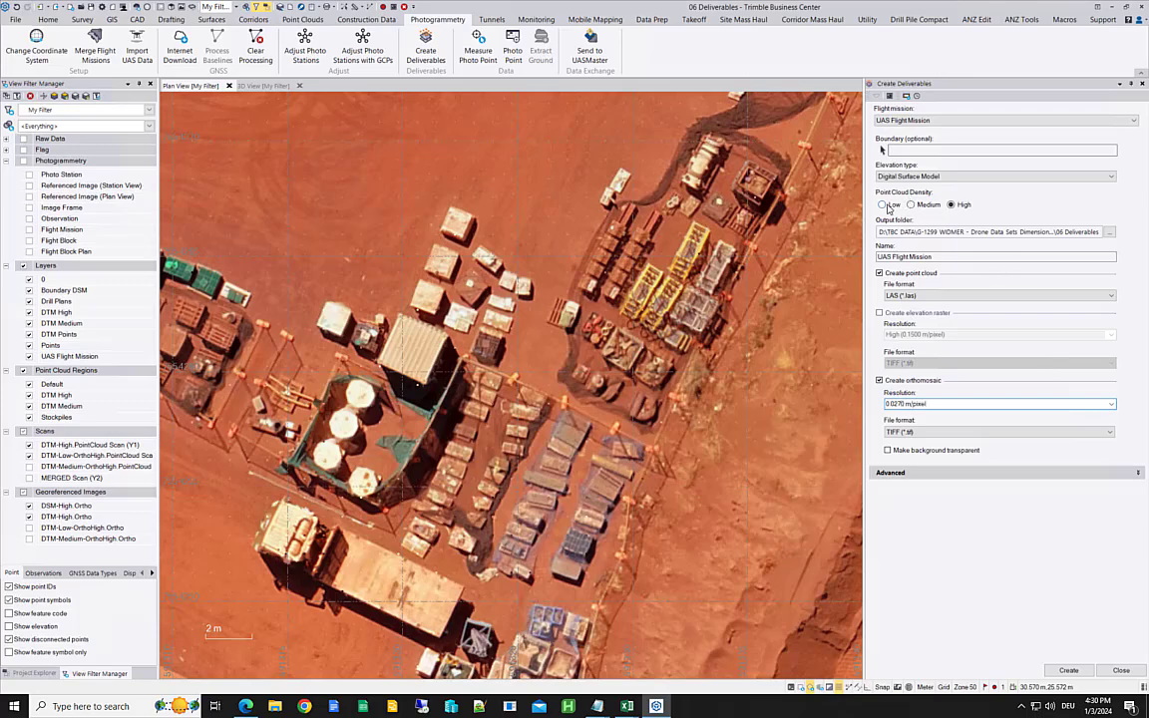
left_click(1113, 403)
left_click(977, 432)
Step: Try Medium point cloud density with an orthomosaic resolution of 0.09 m/pixel
left_click(910, 206)
double_click(1016, 400)
type("0.09")
left_click(947, 424)
Step: Try High point cloud density with an orthomosaic resolution of 0.03 m/pixel
left_click(951, 204)
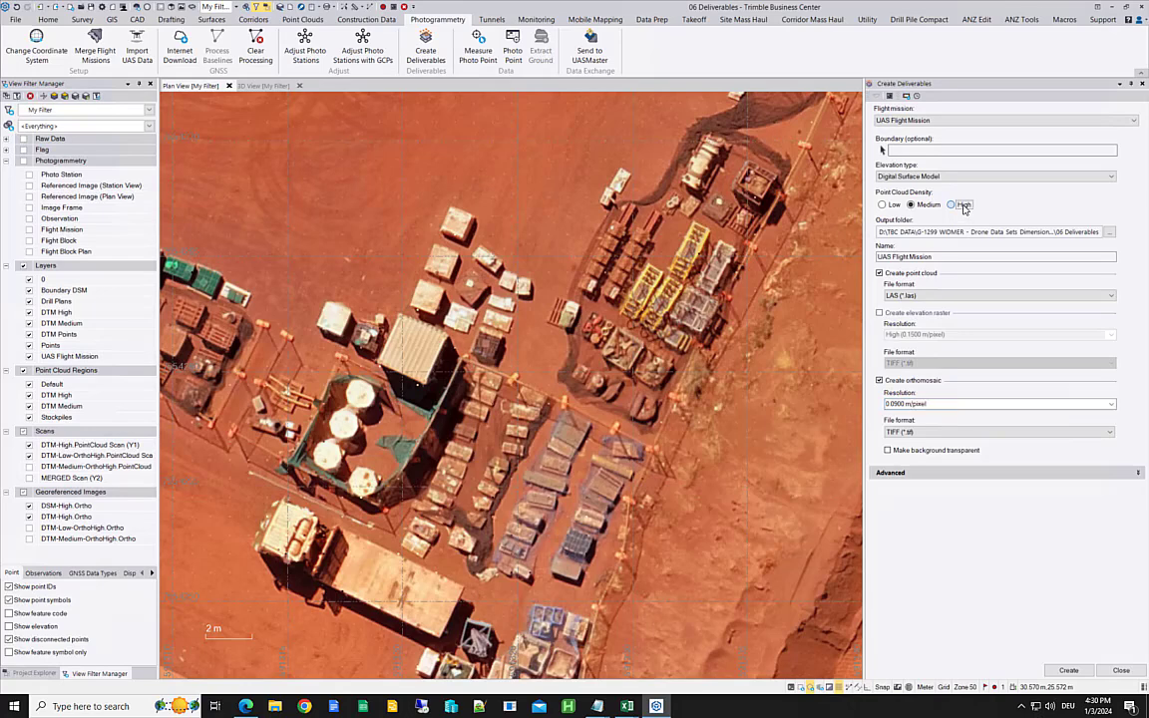
double_click(1105, 403)
type("0.03")
left_click(933, 418)
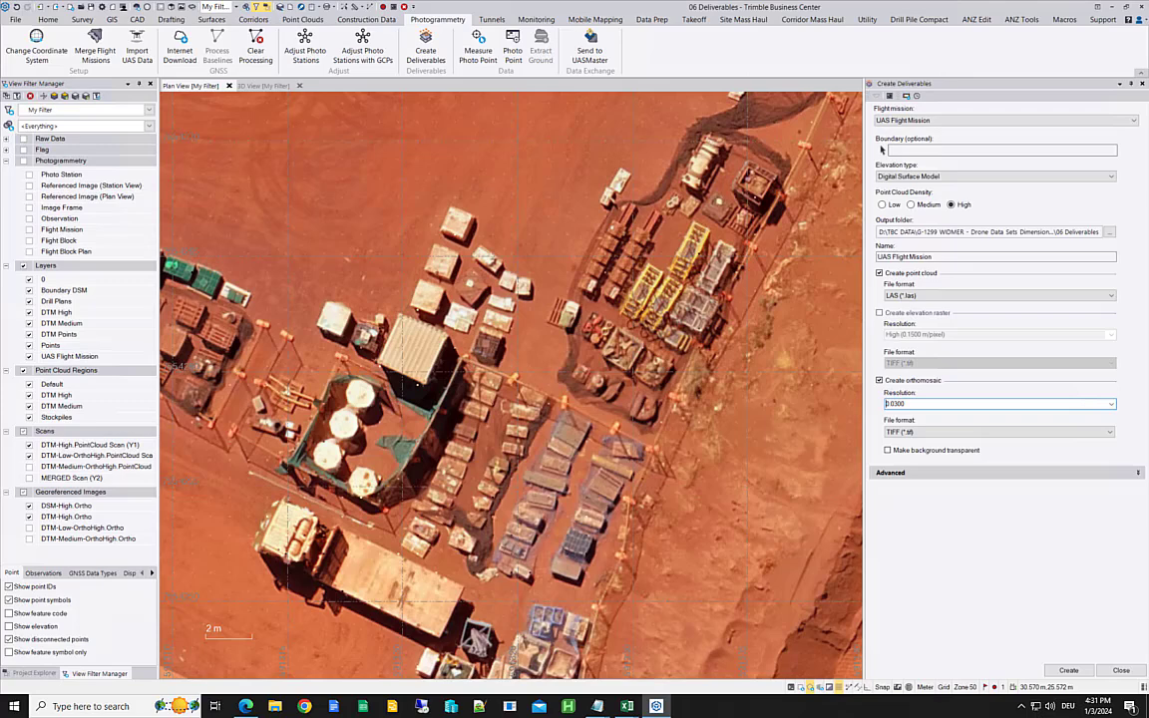
Step: Change the elevation type to Digital Terrain Model and the point cloud density to Medium
left_click(1107, 178)
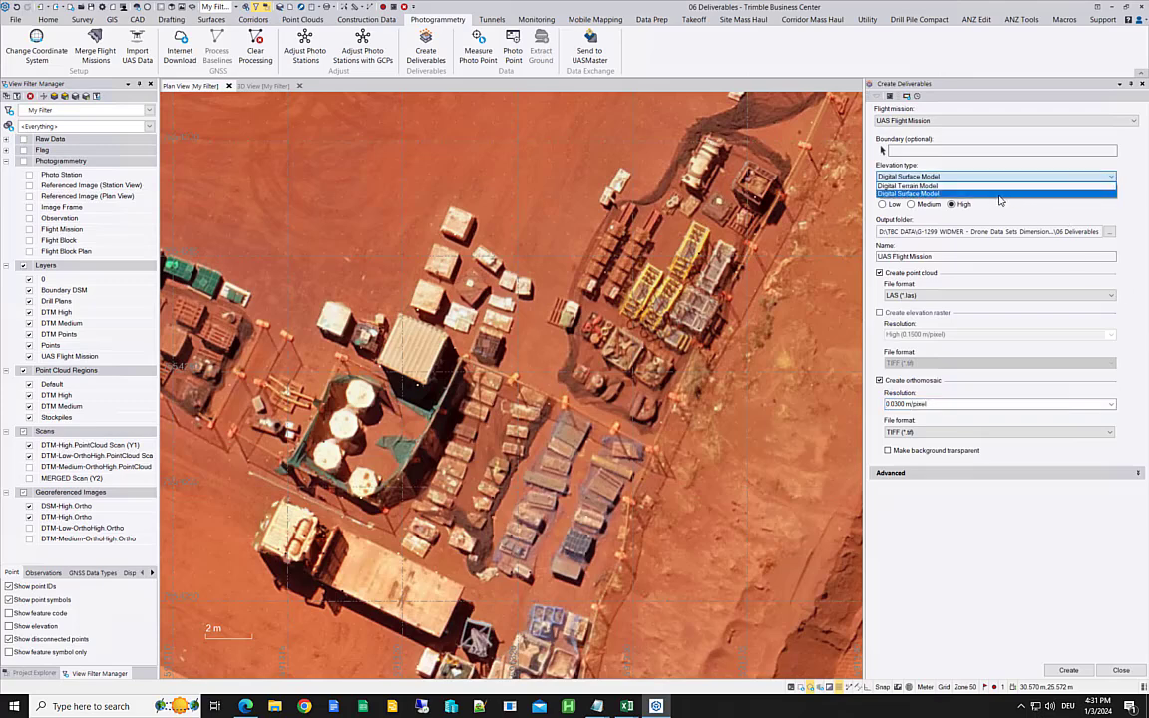
left_click(972, 186)
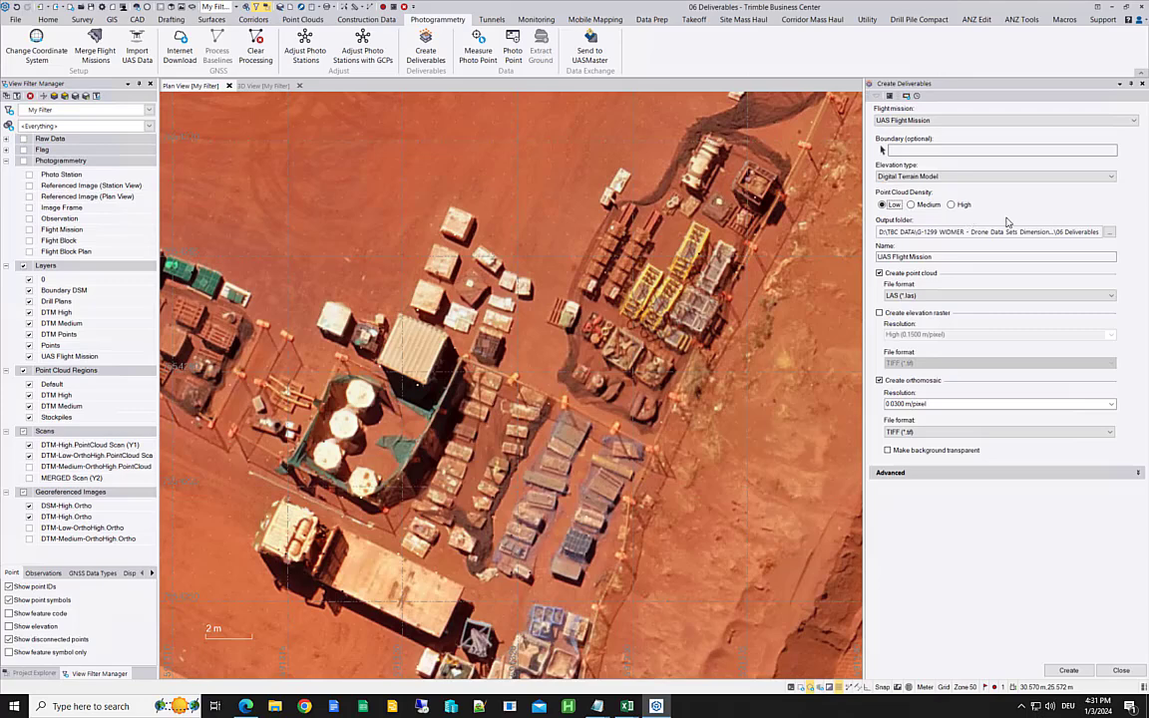
left_click(927, 205)
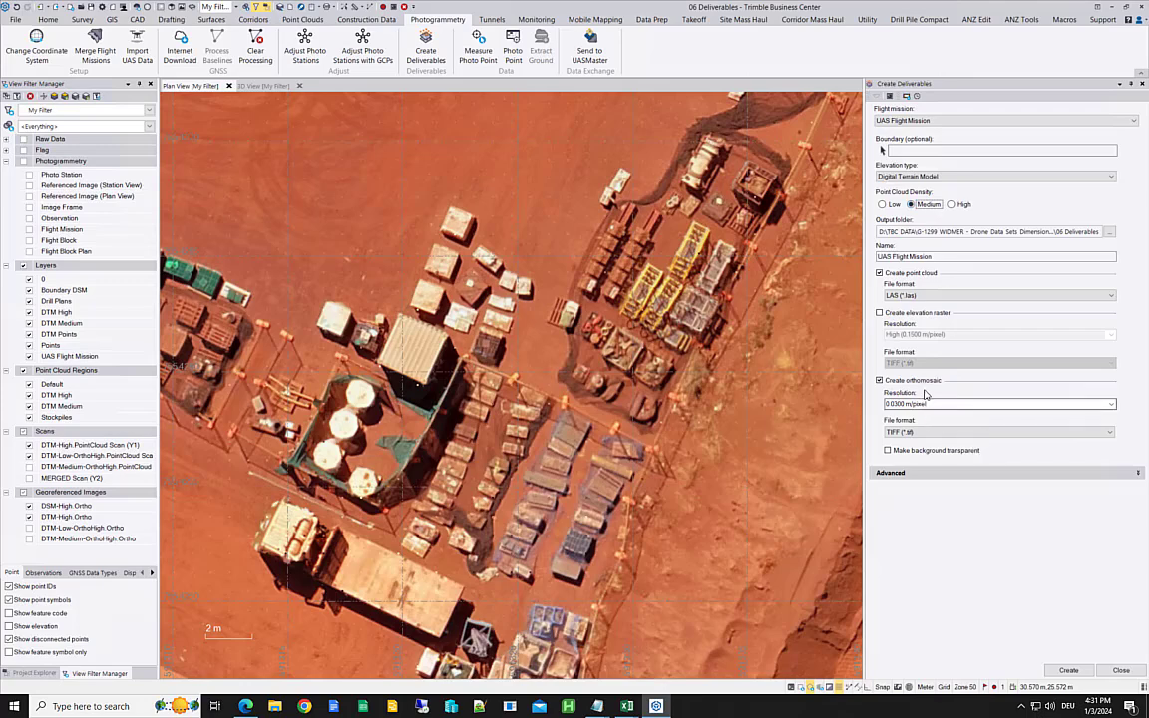
Step: Enter a custom orthomosaic resolution of 0.05 m/pixel and keep the point cloud density at Medium
left_click(1111, 405)
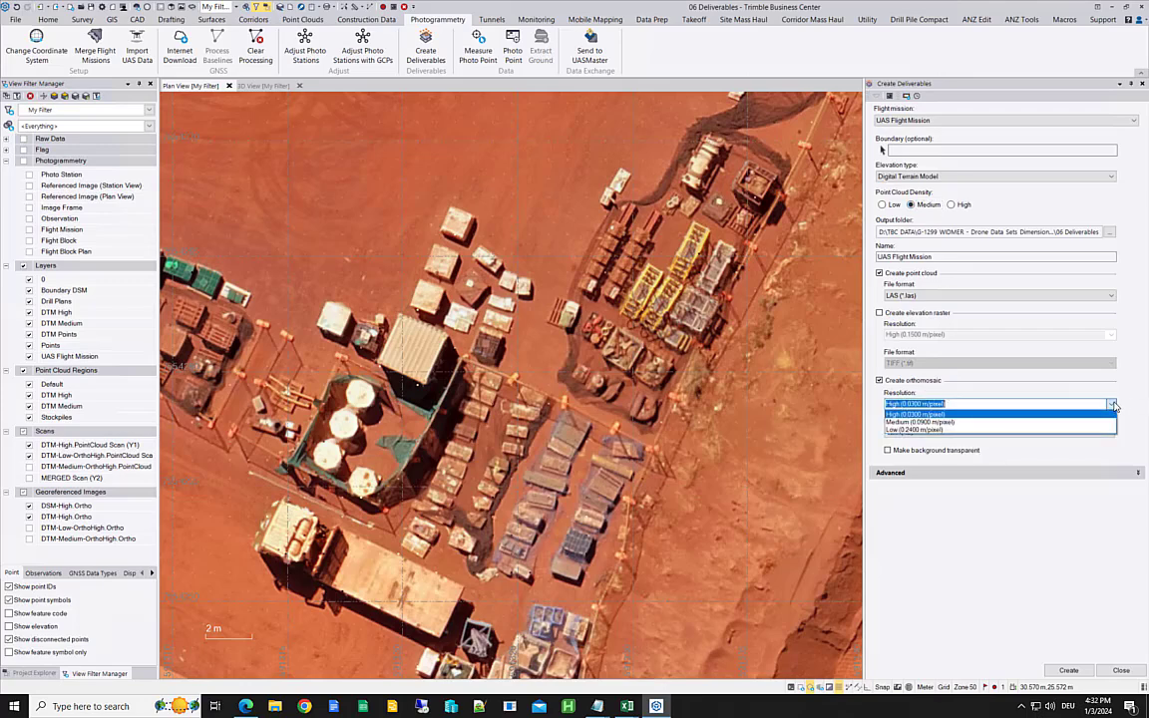
left_click(1113, 405)
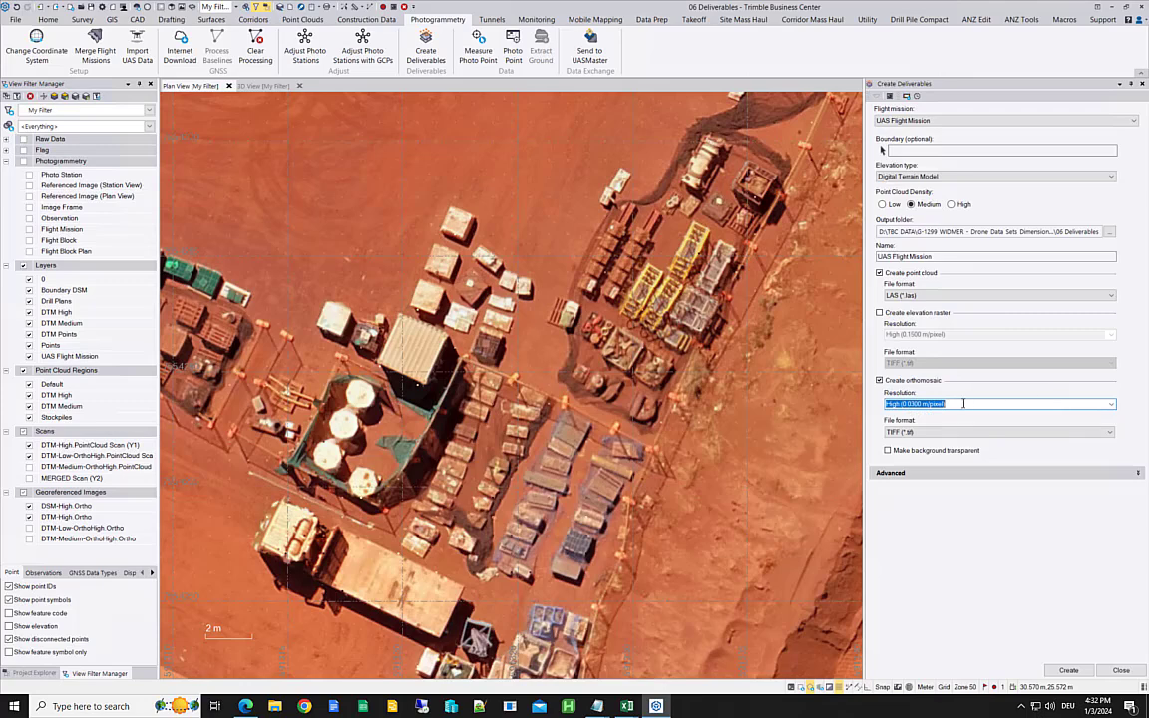
type("0.05")
left_click(925, 205)
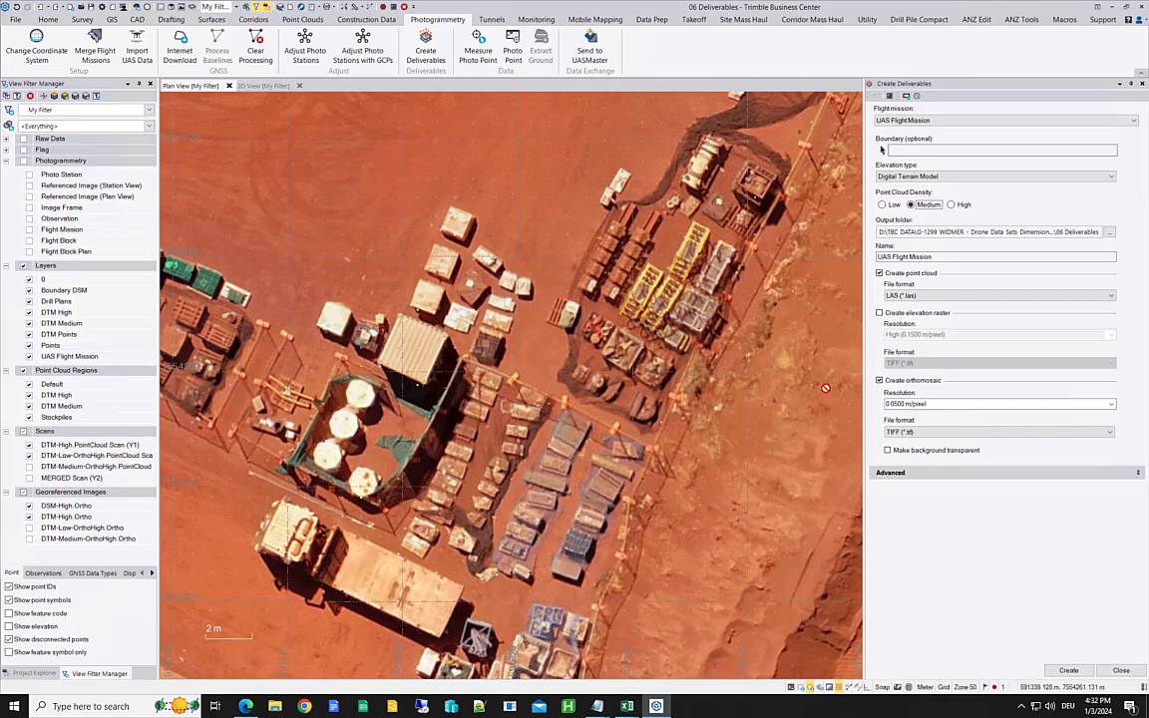
Step: Set the point cloud density to High and keep Digital Terrain Model as the elevation type
middle_click_drag(718, 461, 629, 300)
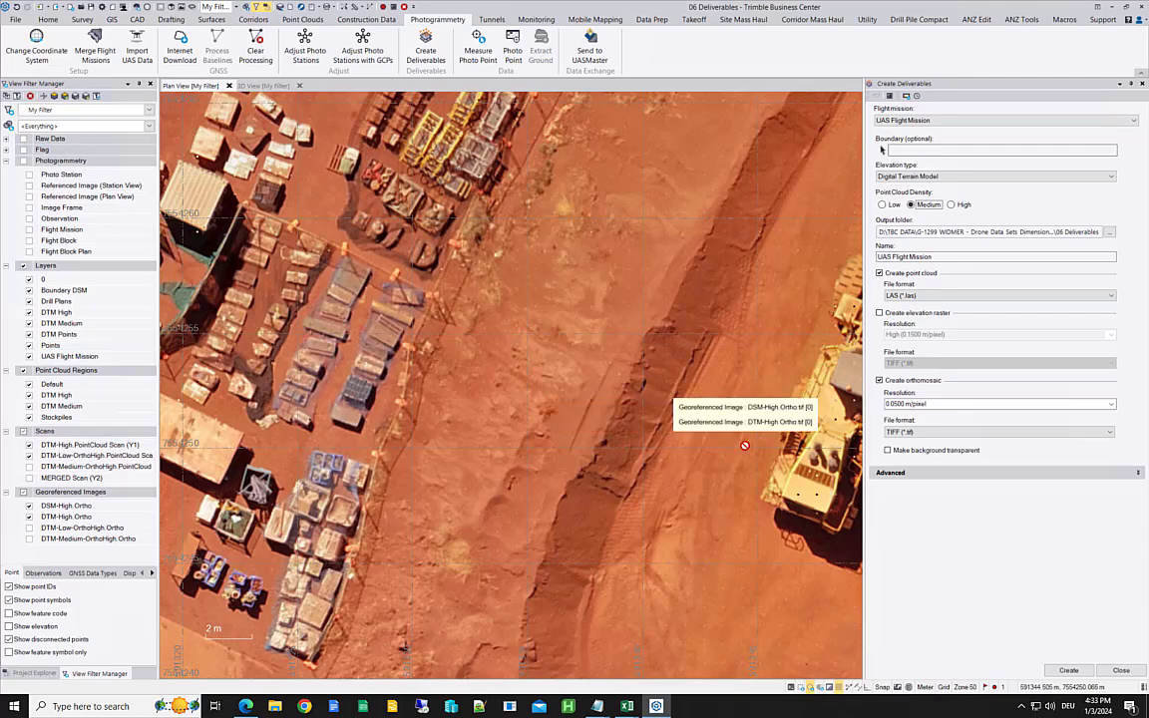
left_click(956, 205)
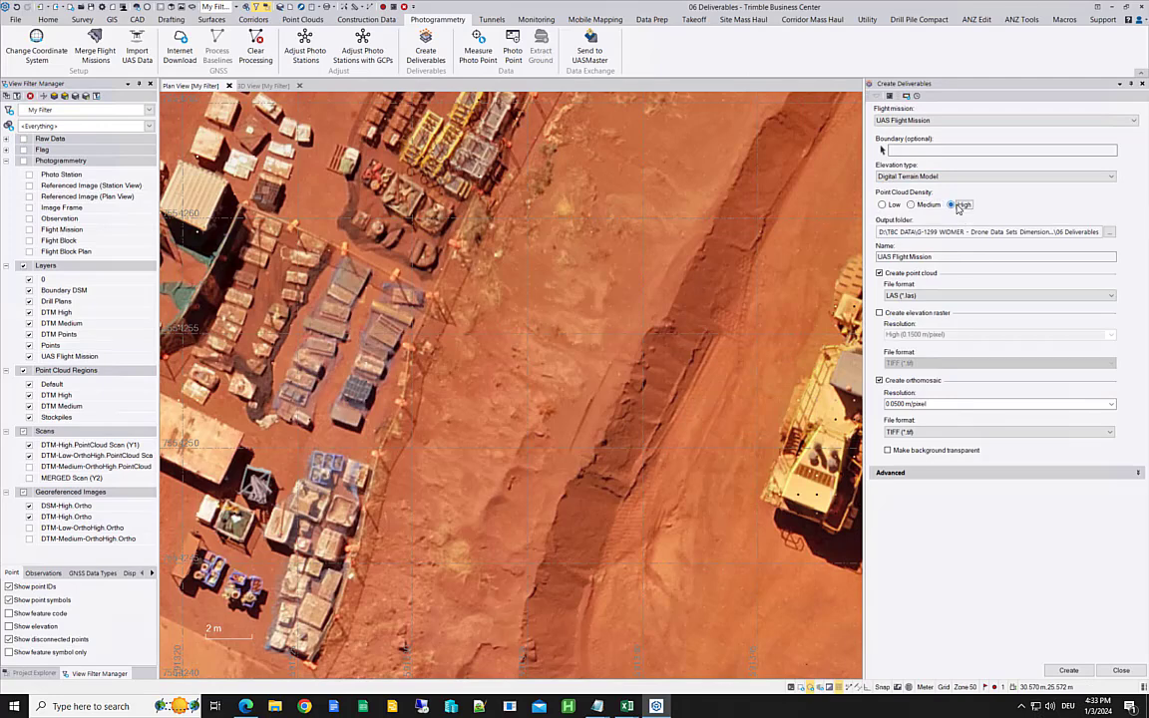
left_click(938, 176)
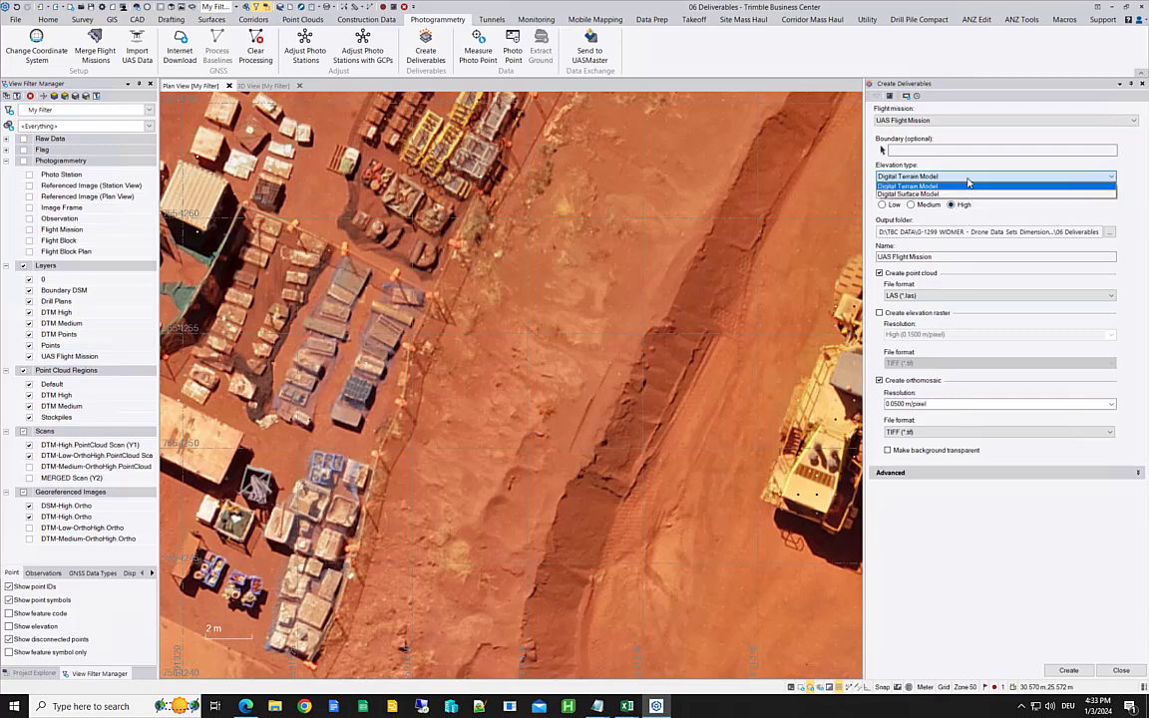
left_click(922, 187)
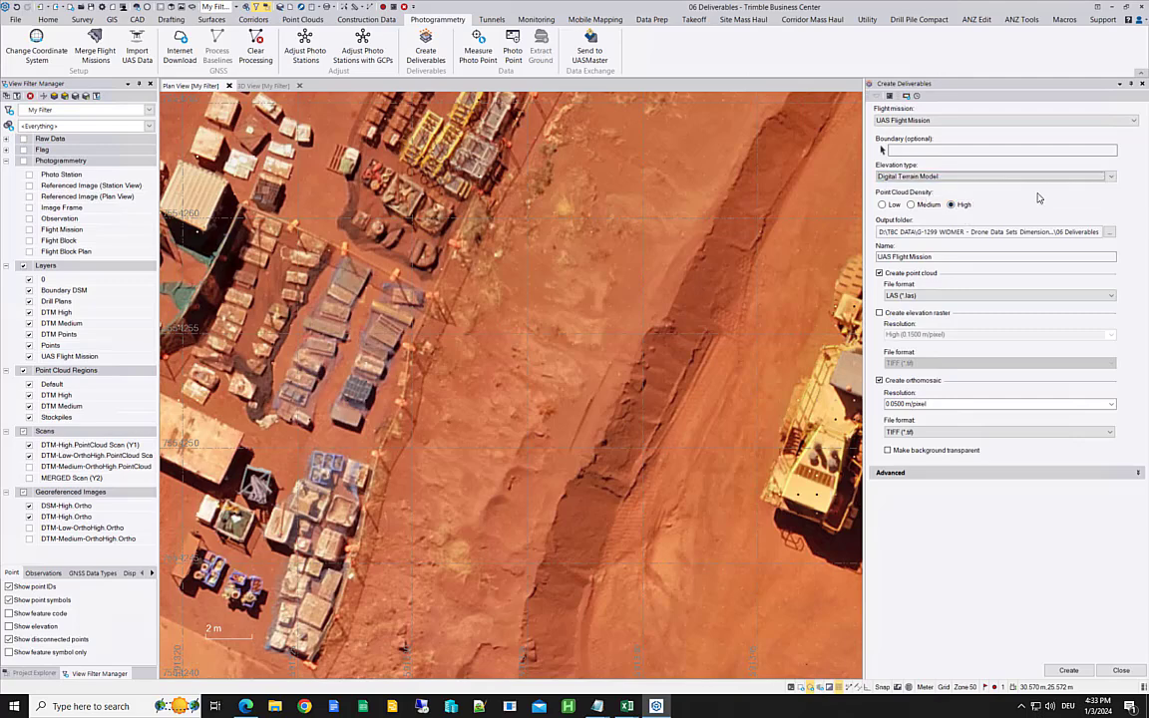